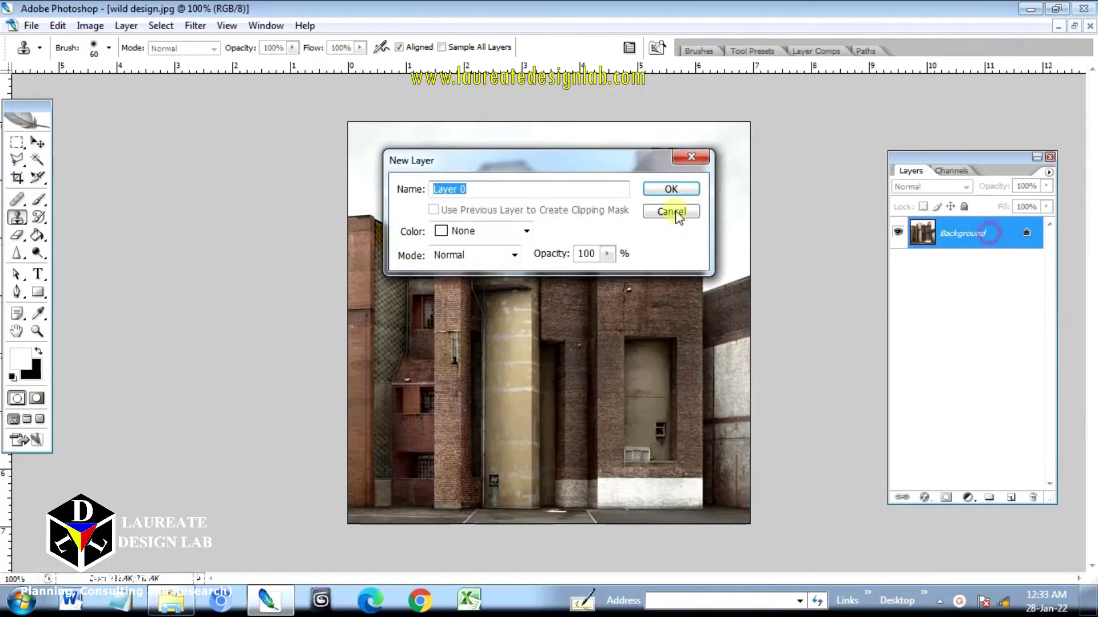
# Convert the locked background into a regular layer named Layer 0 and duplicate it.
pyautogui.click(669, 189)
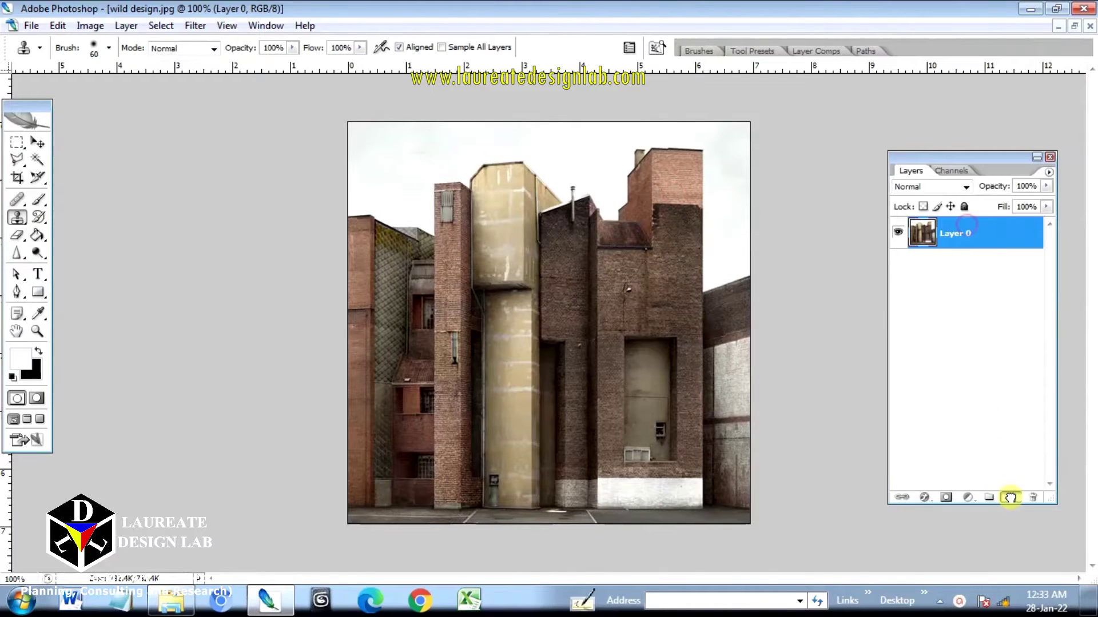
pyautogui.moveTo(1010, 498); pyautogui.dragTo(1013, 499)
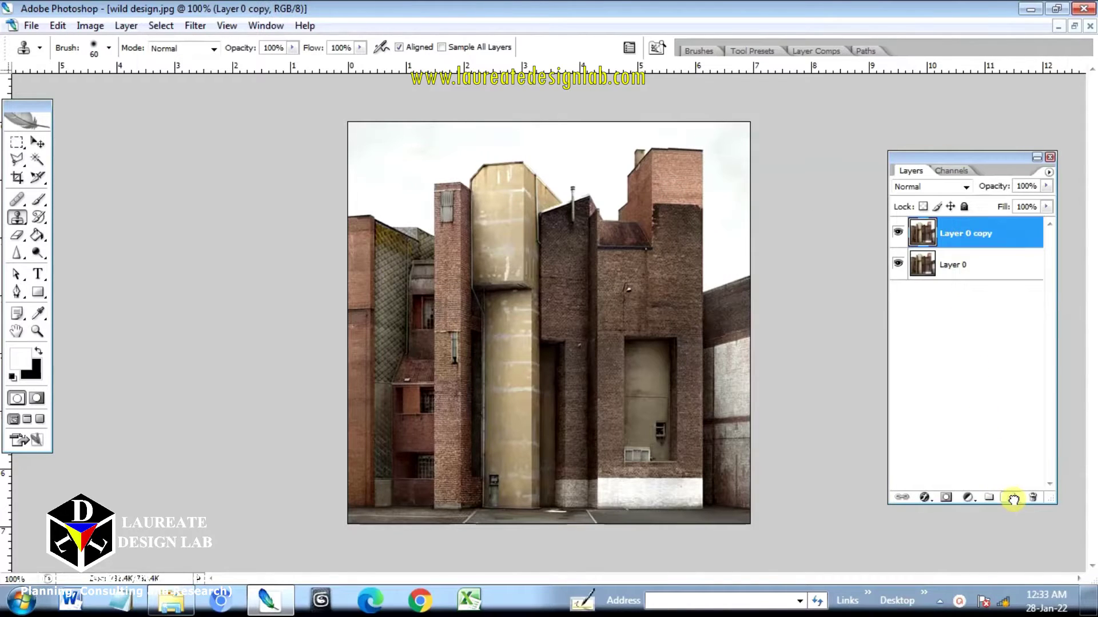
# Set up a black Brush with a 25 px diameter and 10% opacity for shading the upper layer at 200% zoom.
pyautogui.click(37, 333)
pyautogui.rightClick(483, 284)
pyautogui.click(505, 295)
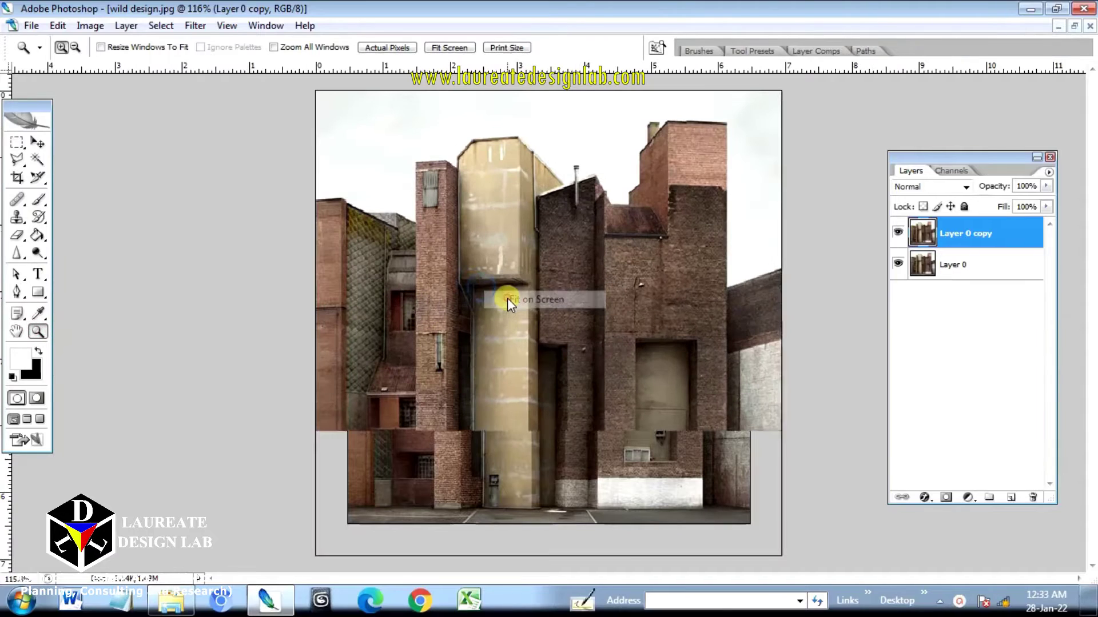
pyautogui.click(544, 327)
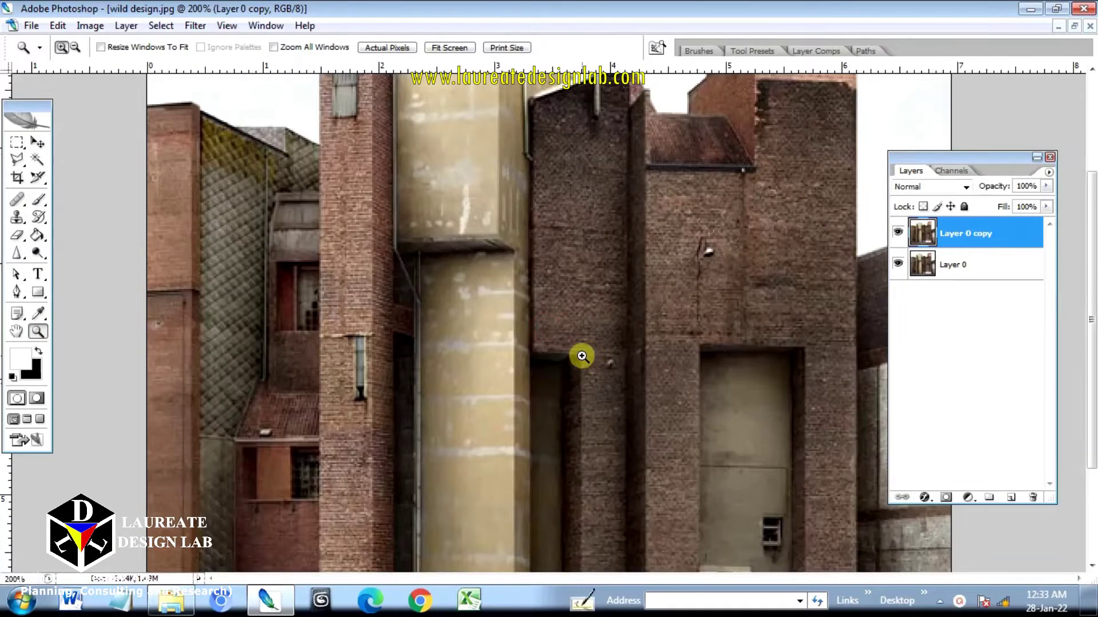
pyautogui.scroll(5, 581, 356)
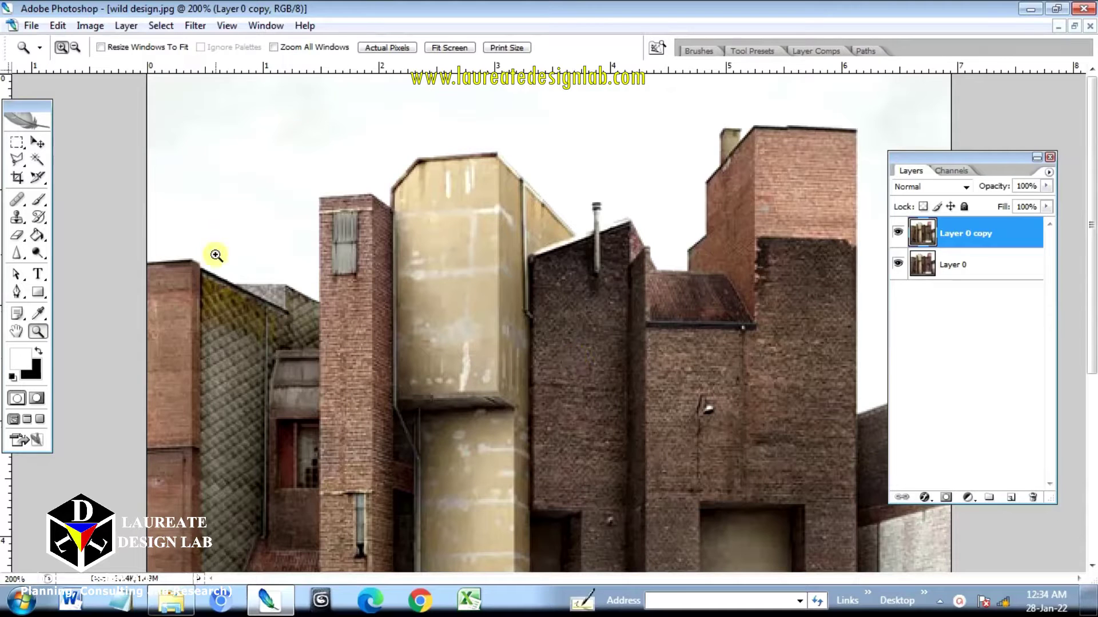
pyautogui.click(38, 200)
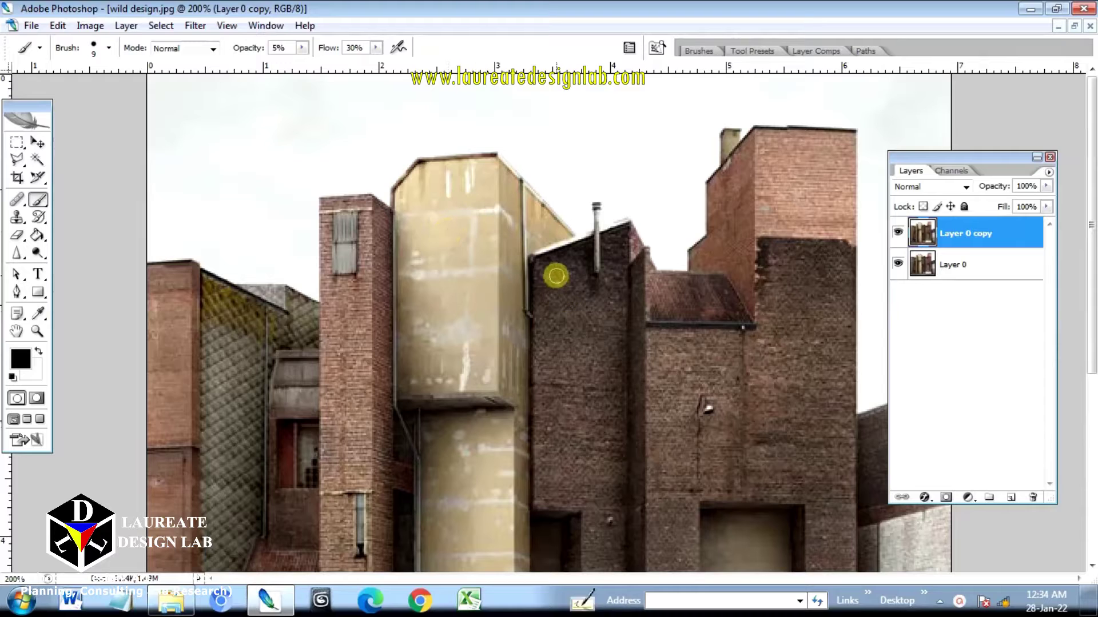
pyautogui.click(108, 48)
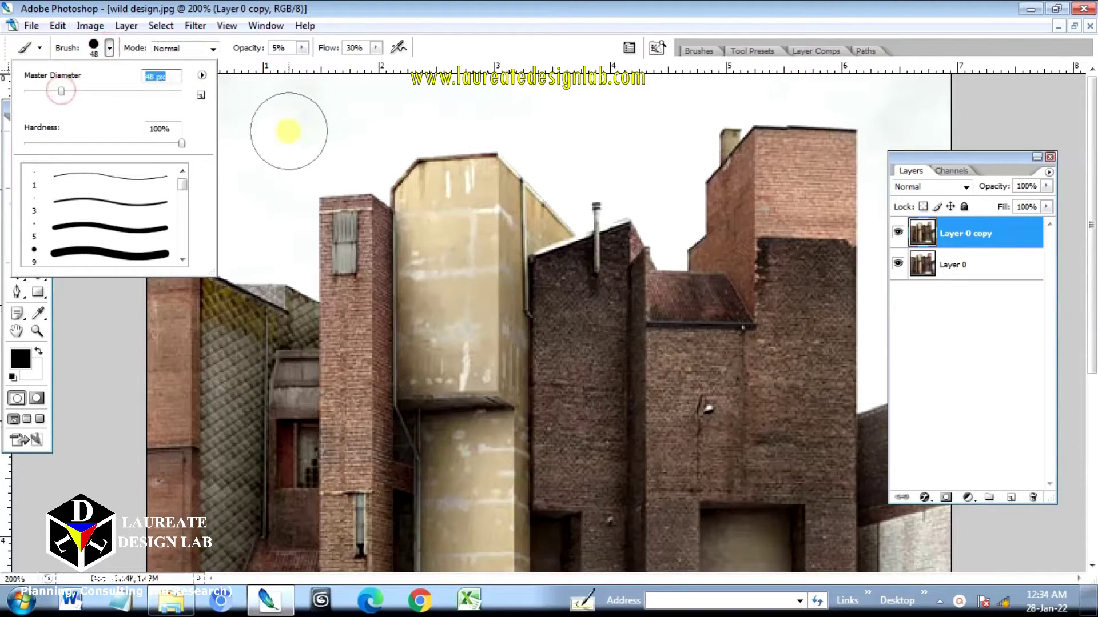
pyautogui.moveTo(60, 91); pyautogui.dragTo(47, 92)
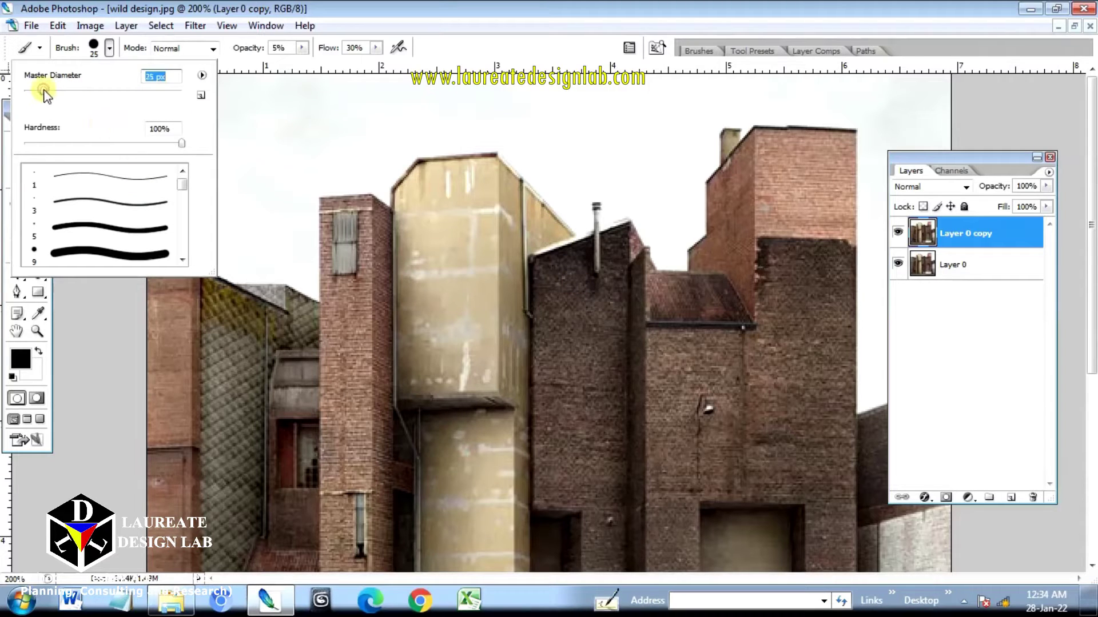
pyautogui.click(567, 298)
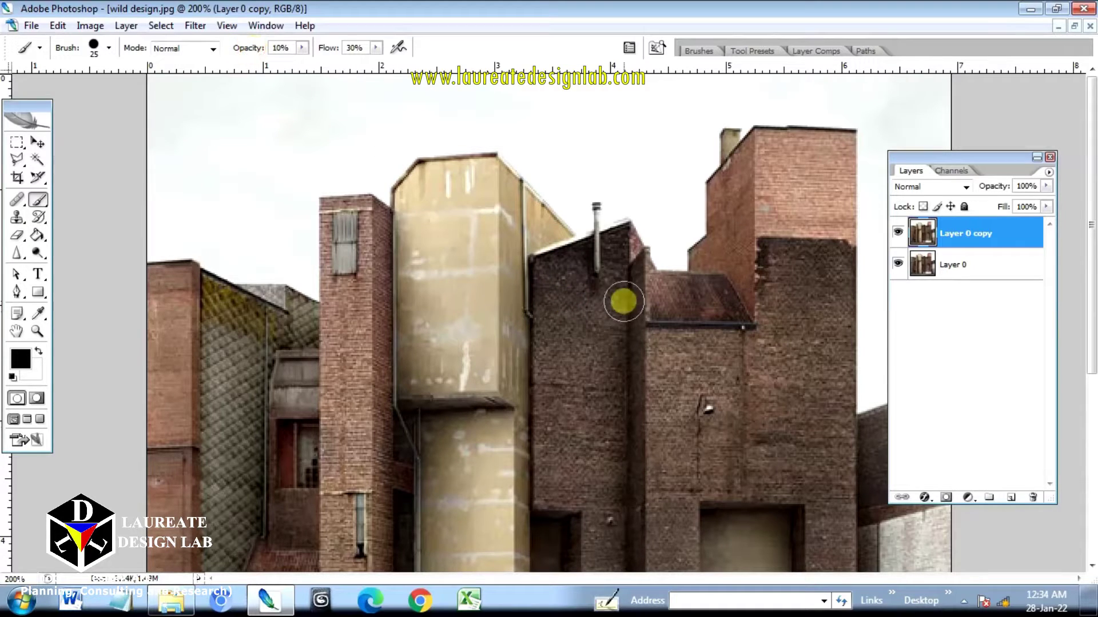
# Paint soft shadows down the dark brick wall beside the beige tower, from its roofline to its base.
pyautogui.moveTo(559, 273)
pyautogui.mouseDown()
pyautogui.moveTo(563, 341)
pyautogui.moveTo(592, 269)
pyautogui.moveTo(613, 251)
pyautogui.moveTo(609, 371)
pyautogui.moveTo(574, 282)
pyautogui.moveTo(562, 288)
pyautogui.moveTo(564, 325)
pyautogui.moveTo(591, 379)
pyautogui.moveTo(601, 311)
pyautogui.moveTo(619, 409)
pyautogui.moveTo(600, 277)
pyautogui.moveTo(609, 288)
pyautogui.moveTo(619, 522)
pyautogui.moveTo(618, 460)
pyautogui.mouseUp()
pyautogui.scroll(-5, 618, 460)
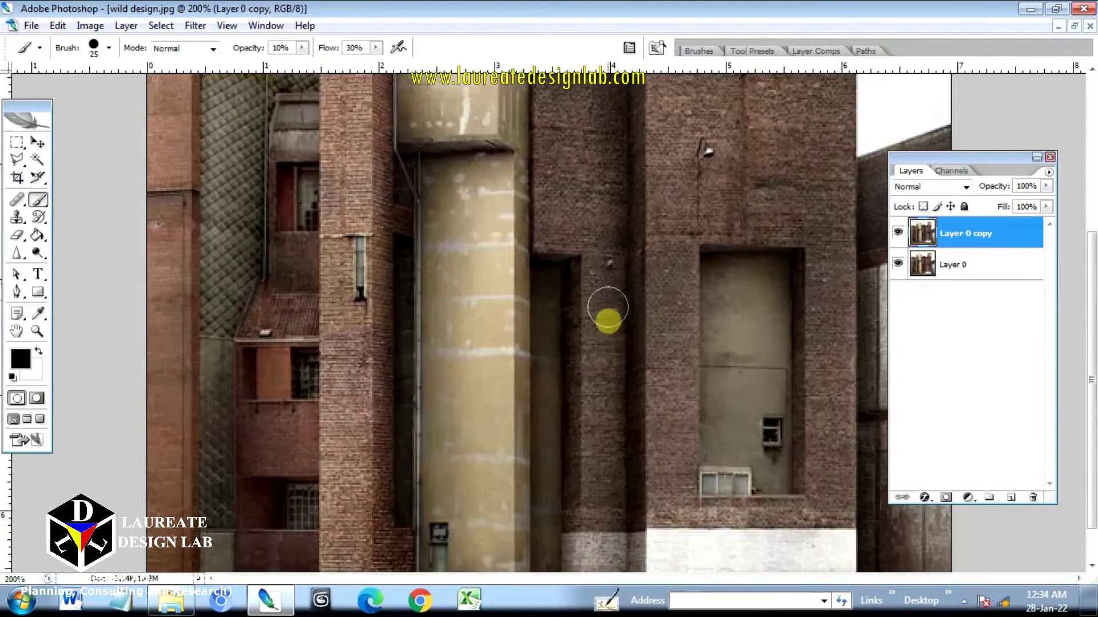
pyautogui.moveTo(613, 246); pyautogui.dragTo(628, 517)
# Shade the wide brick wall above and around the recessed panel, and compare it with the original by toggling the upper layer's visibility.
pyautogui.scroll(3, 726, 267)
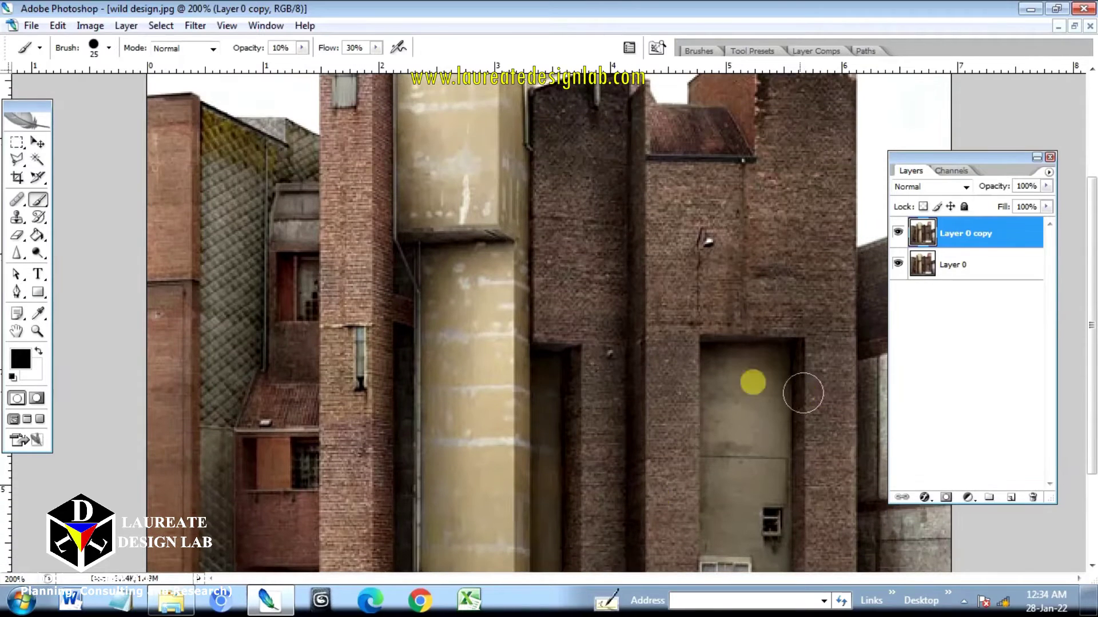
pyautogui.scroll(2, 841, 255)
pyautogui.moveTo(811, 187)
pyautogui.mouseDown()
pyautogui.moveTo(780, 160)
pyautogui.moveTo(811, 181)
pyautogui.moveTo(821, 157)
pyautogui.moveTo(838, 172)
pyautogui.moveTo(832, 299)
pyautogui.moveTo(822, 155)
pyautogui.moveTo(824, 346)
pyautogui.moveTo(804, 316)
pyautogui.moveTo(799, 352)
pyautogui.moveTo(779, 328)
pyautogui.moveTo(800, 374)
pyautogui.moveTo(813, 343)
pyautogui.moveTo(838, 421)
pyautogui.moveTo(730, 368)
pyautogui.moveTo(679, 286)
pyautogui.moveTo(700, 286)
pyautogui.moveTo(740, 371)
pyautogui.moveTo(766, 320)
pyautogui.mouseUp()
pyautogui.scroll(-3, 800, 298)
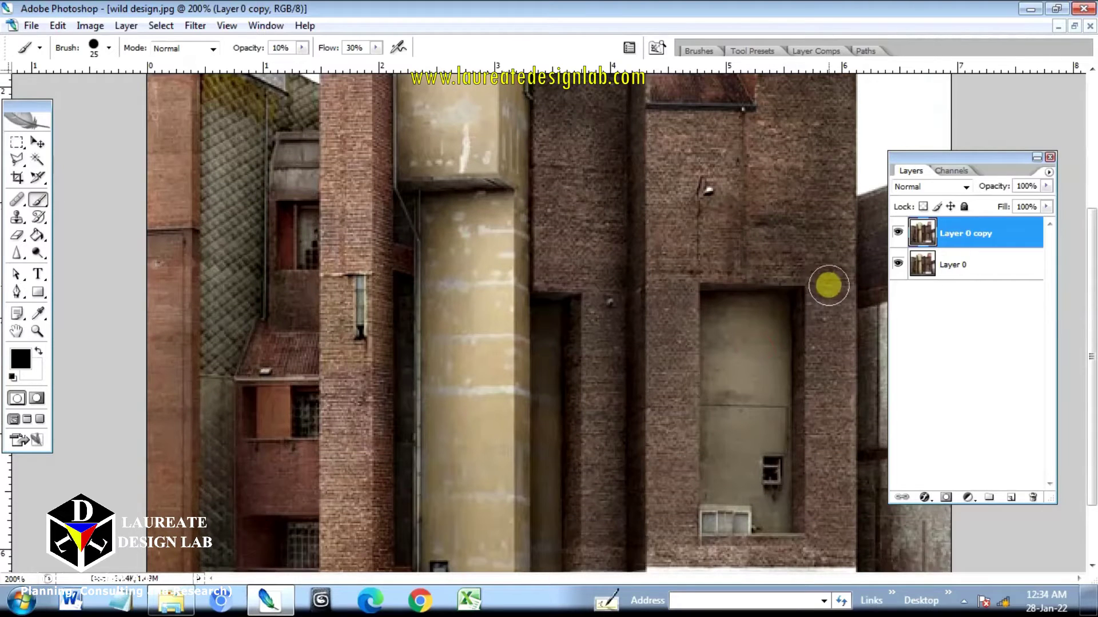
pyautogui.moveTo(829, 285)
pyautogui.mouseDown()
pyautogui.moveTo(835, 393)
pyautogui.moveTo(817, 504)
pyautogui.moveTo(751, 473)
pyautogui.moveTo(699, 380)
pyautogui.moveTo(686, 245)
pyautogui.moveTo(672, 272)
pyautogui.moveTo(679, 457)
pyautogui.mouseUp()
pyautogui.scroll(-1, 688, 254)
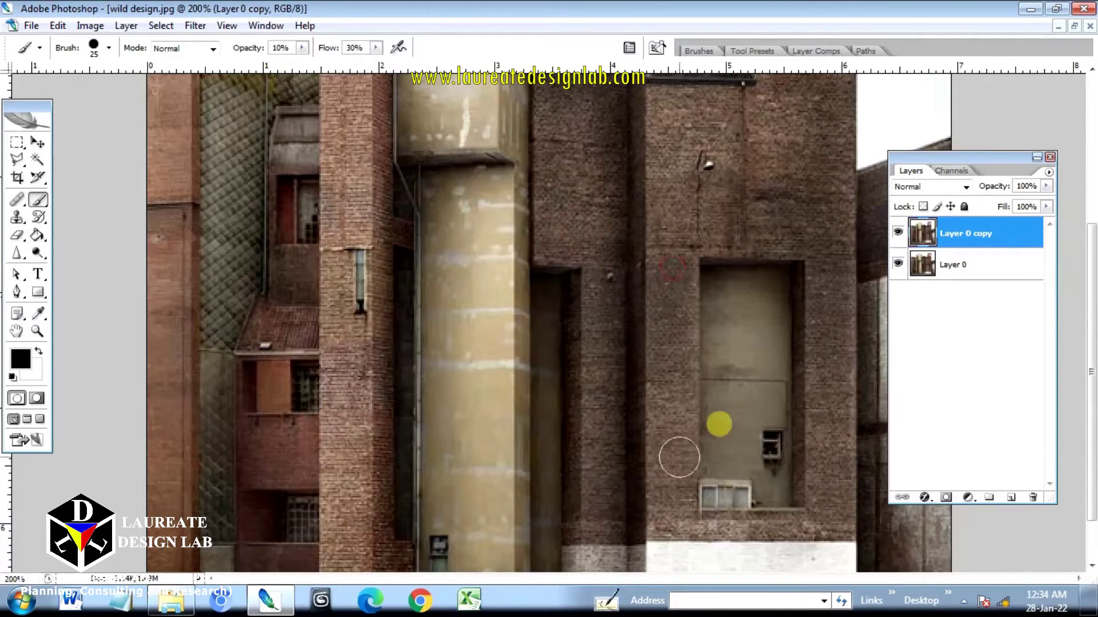
pyautogui.click(899, 234)
pyautogui.click(899, 234)
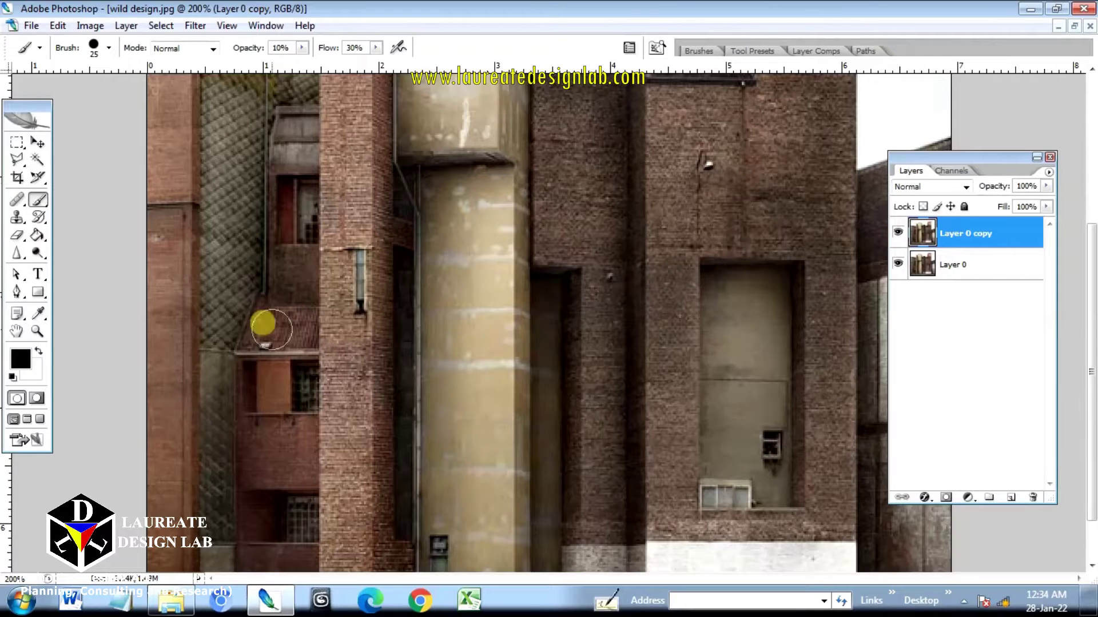
# Reduce the brush to 17 px and darken the narrow gap beside the beige tower and the small upper window recess.
pyautogui.click(110, 50)
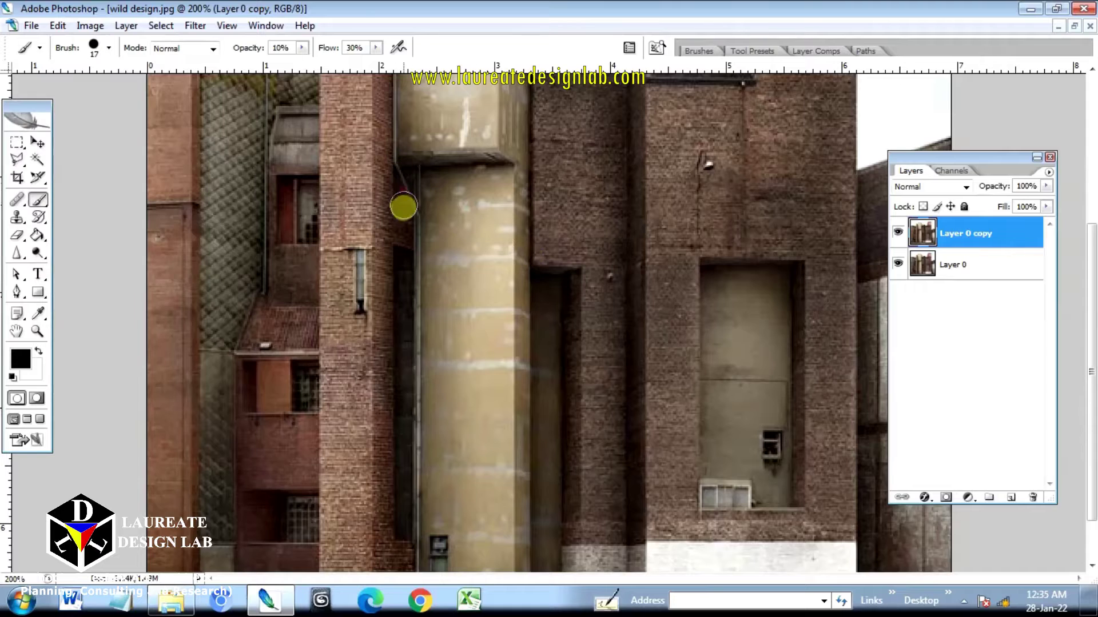
pyautogui.click(399, 189)
pyautogui.moveTo(399, 204); pyautogui.dragTo(406, 286)
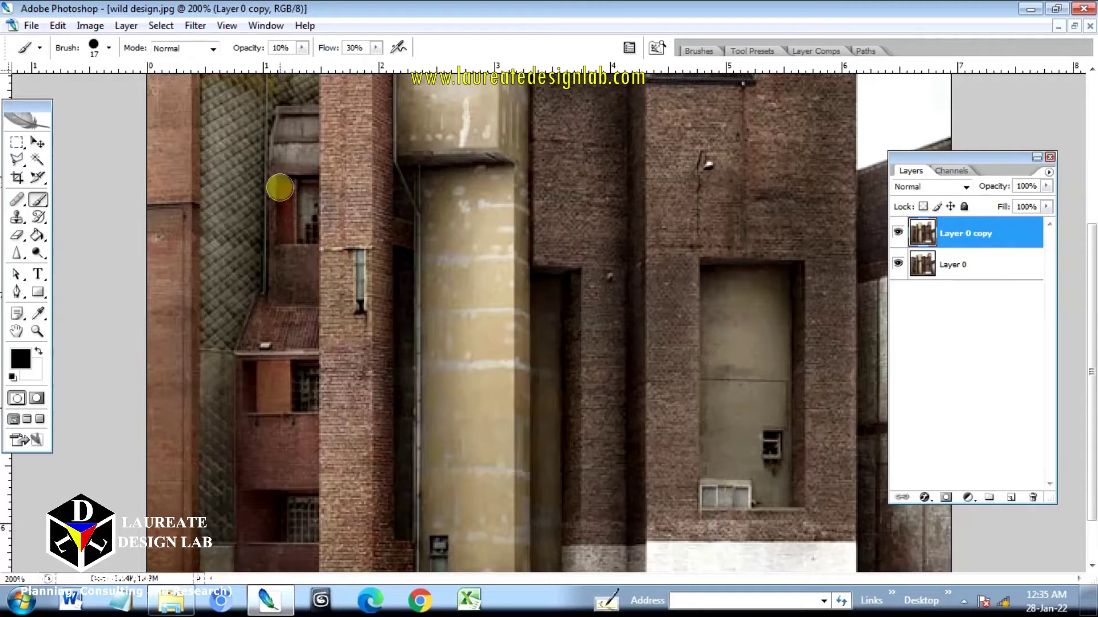
pyautogui.click(287, 183)
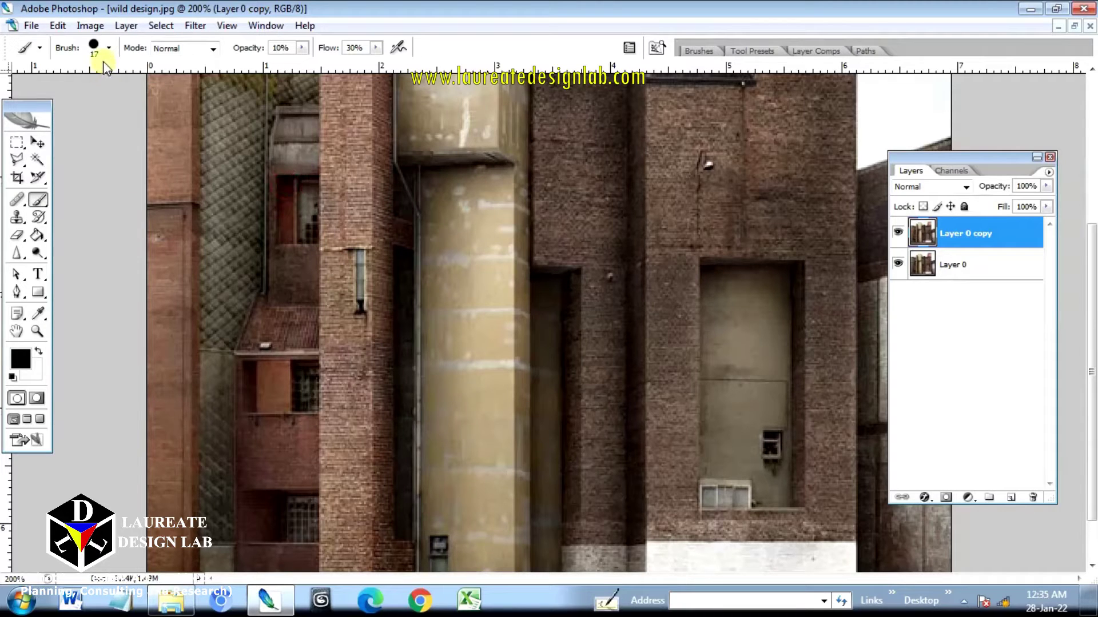
# Reduce the brush to 10 px and shade the narrow side face of the slim brick tower next to the beige tower.
pyautogui.scroll(3, 213, 326)
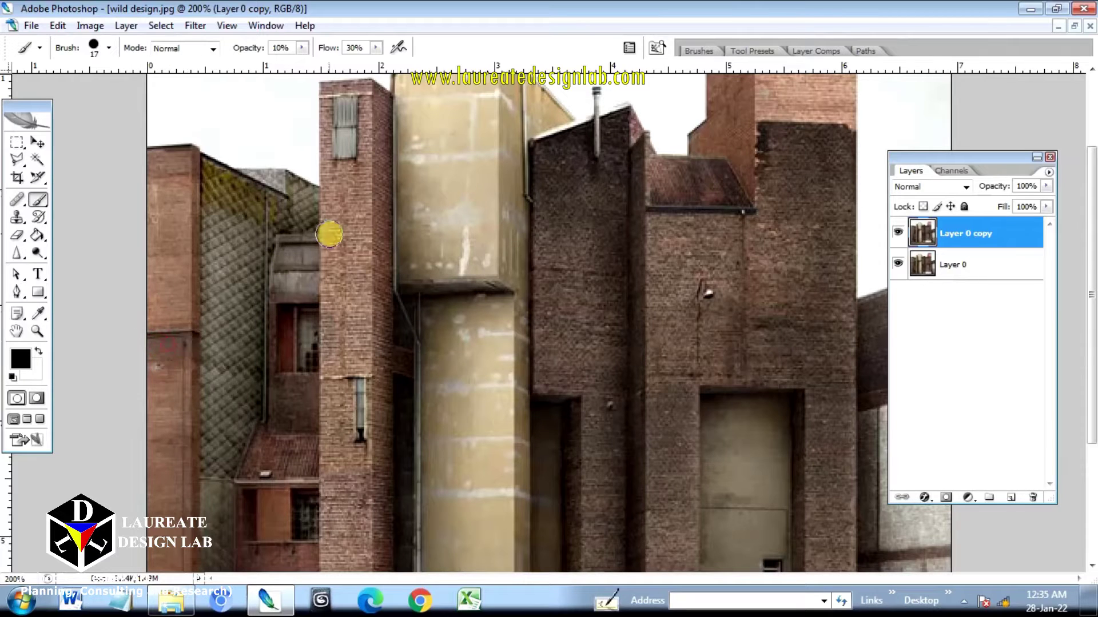
pyautogui.scroll(2, 337, 240)
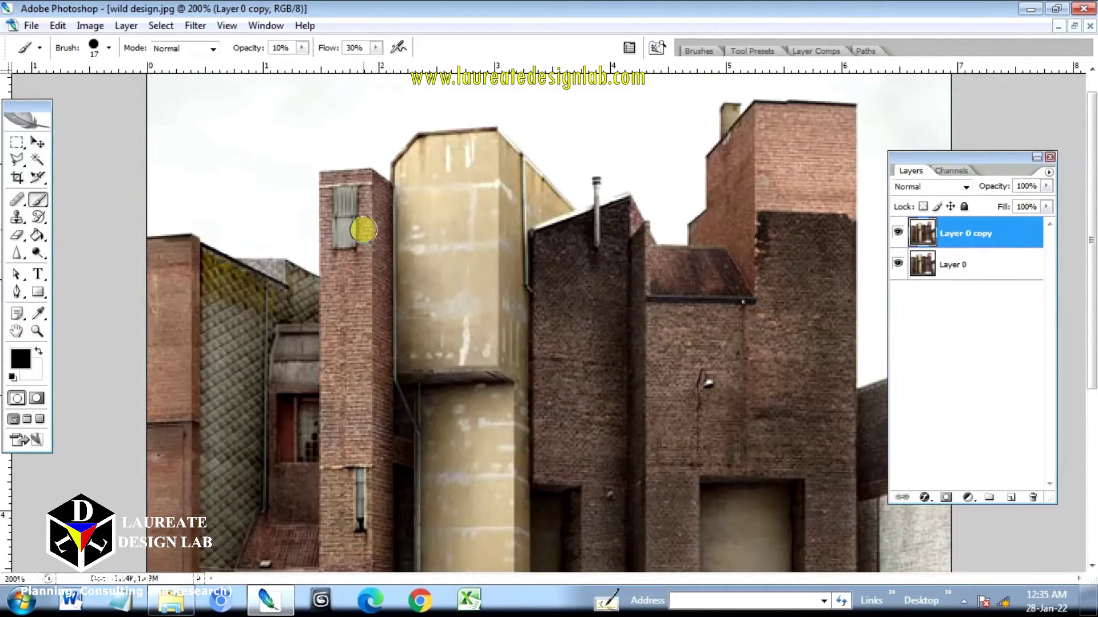
pyautogui.click(108, 48)
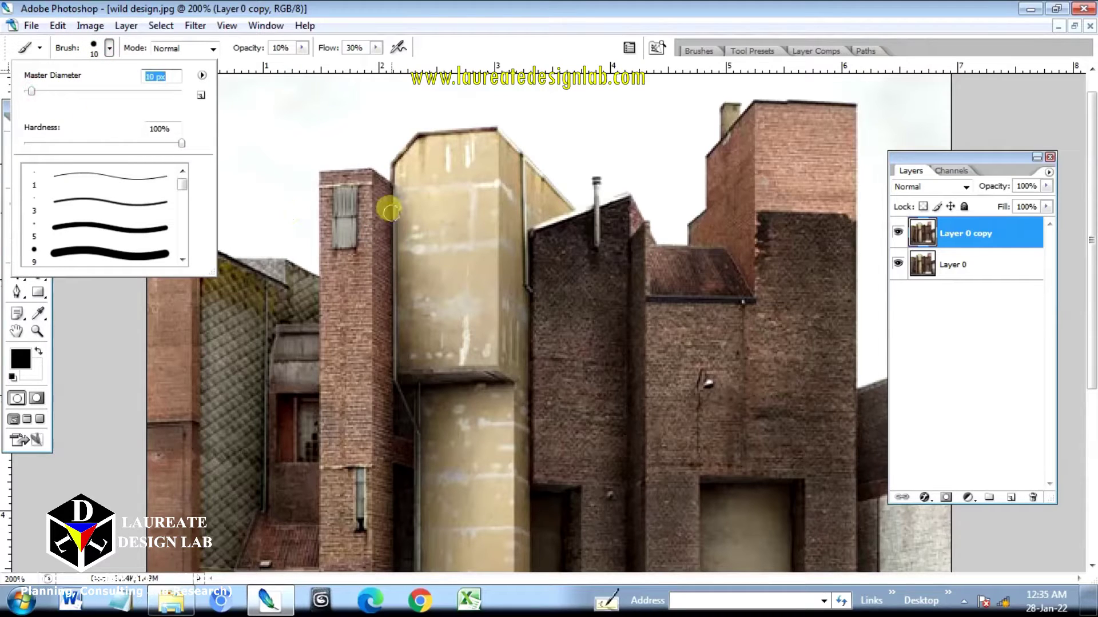
pyautogui.click(383, 187)
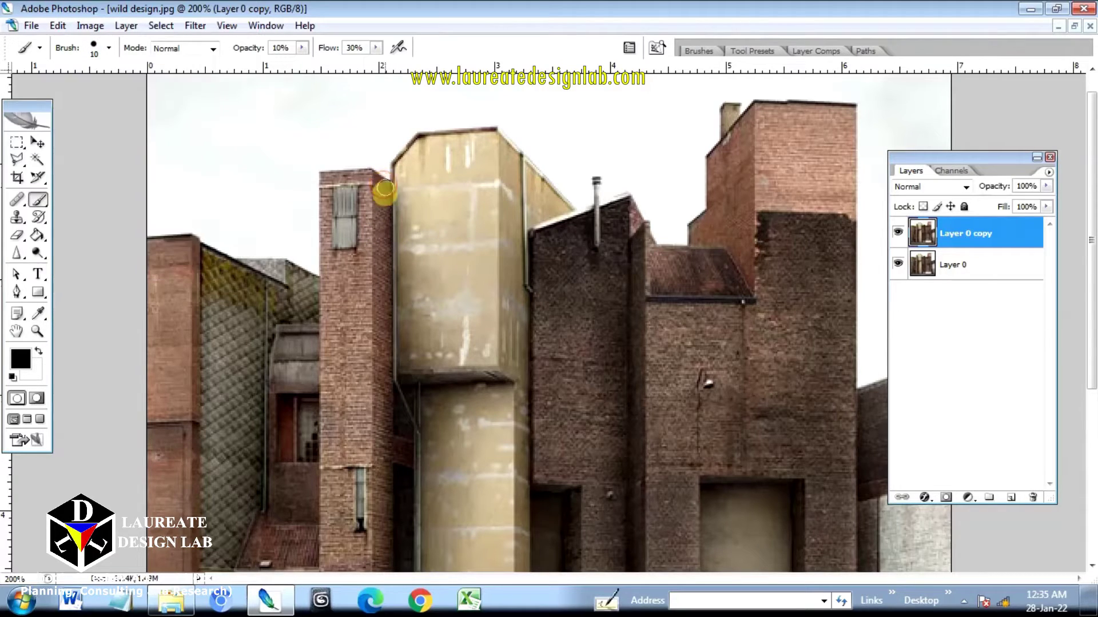
pyautogui.moveTo(385, 188); pyautogui.dragTo(386, 373)
pyautogui.moveTo(385, 186); pyautogui.dragTo(391, 325)
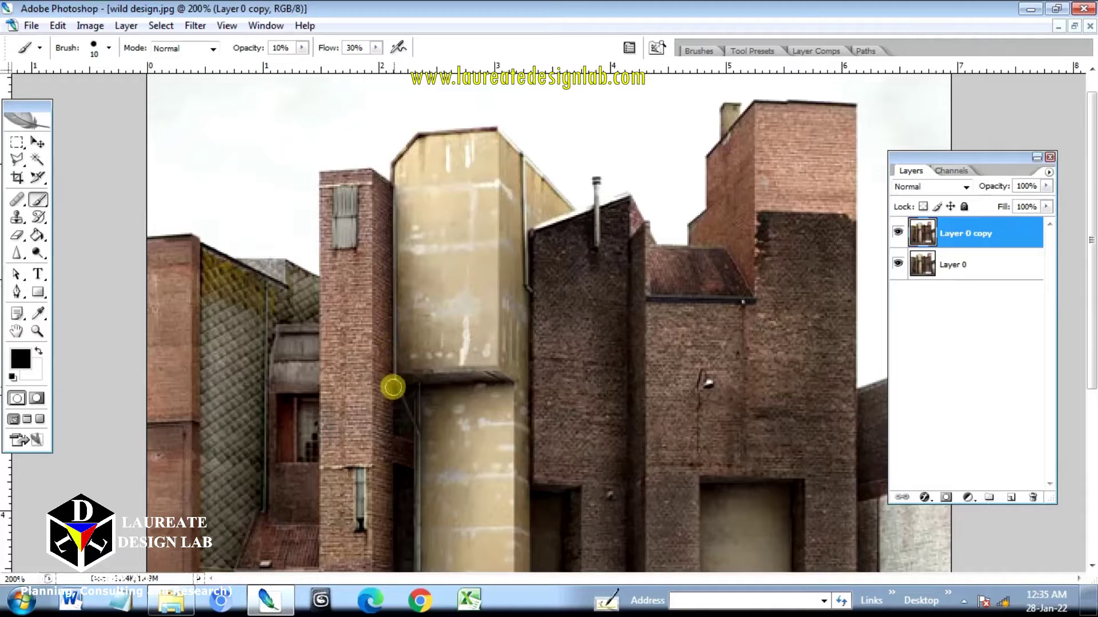
# Raise the brush opacity to 18% while shading beneath the beige tower's overhang, and darken the vertical corner between the dark brick walls.
pyautogui.moveTo(409, 384); pyautogui.dragTo(498, 380)
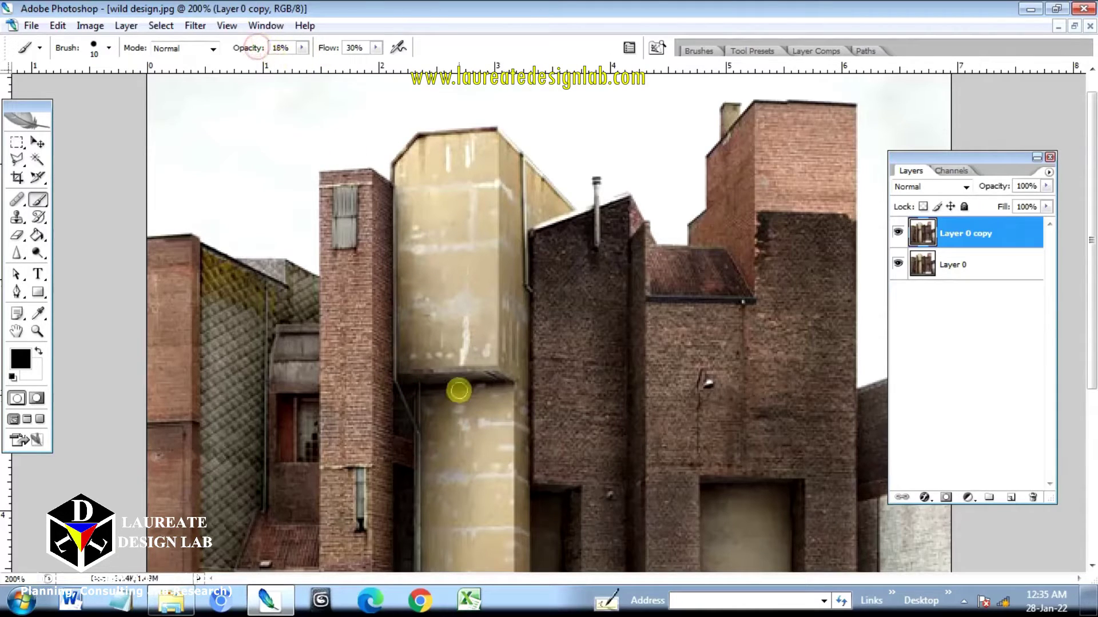
pyautogui.moveTo(417, 384); pyautogui.dragTo(506, 380)
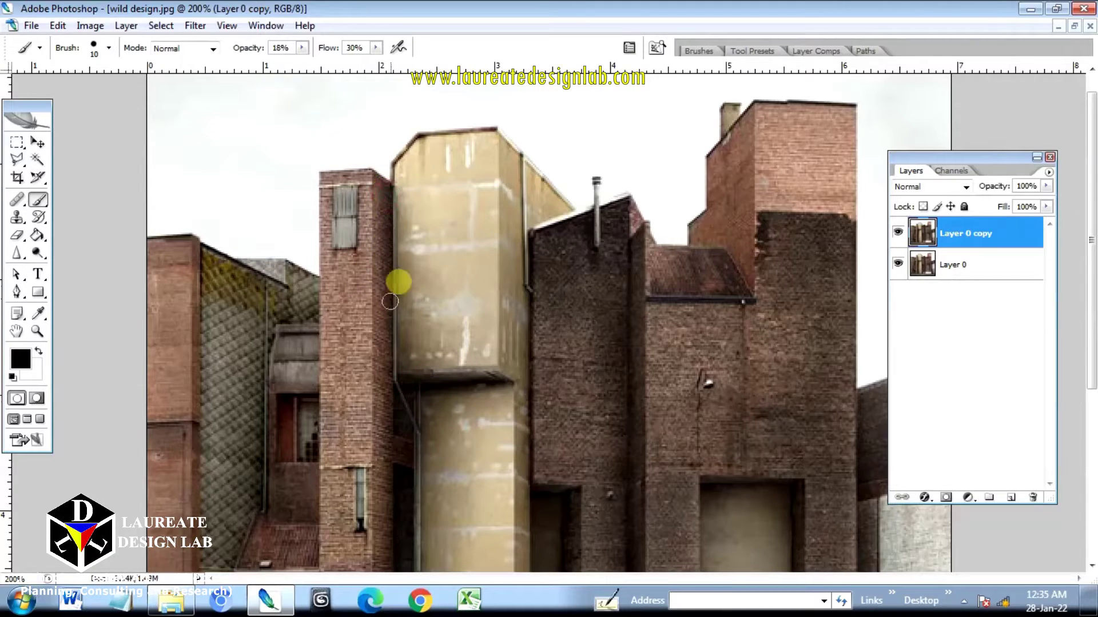
pyautogui.scroll(-2, 512, 223)
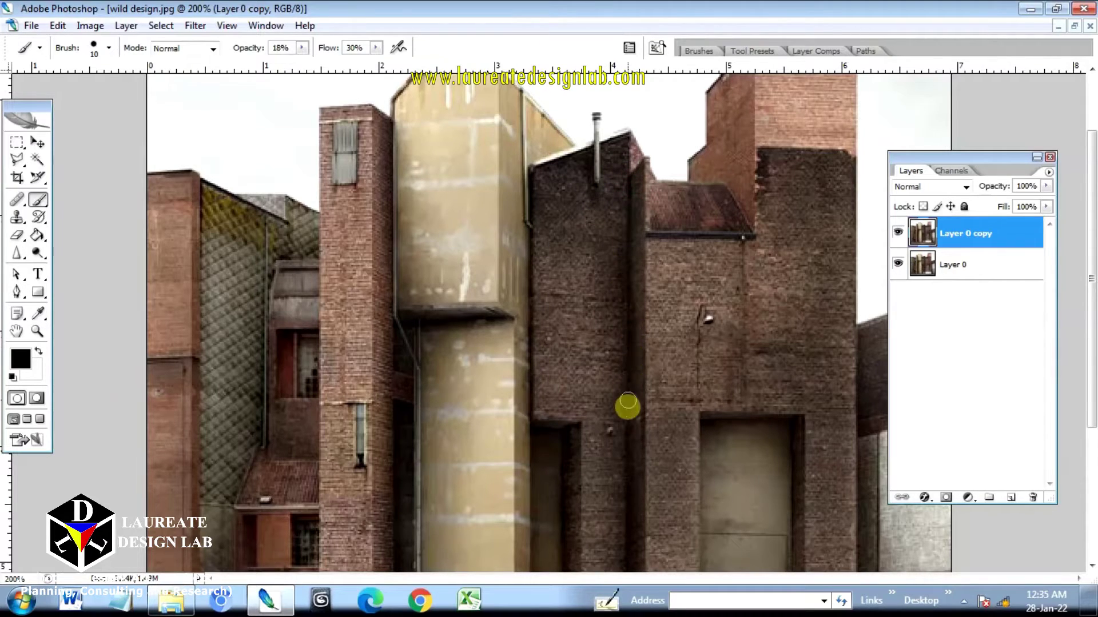
pyautogui.scroll(-4, 630, 351)
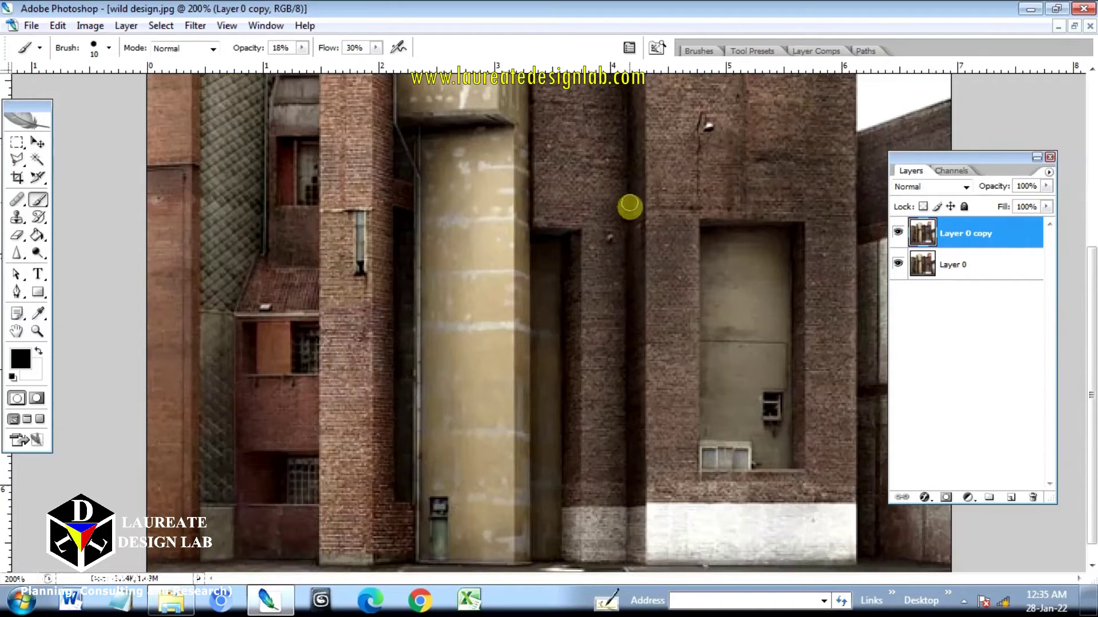
pyautogui.moveTo(629, 204)
pyautogui.mouseDown()
pyautogui.moveTo(634, 502)
pyautogui.moveTo(632, 432)
pyautogui.mouseUp()
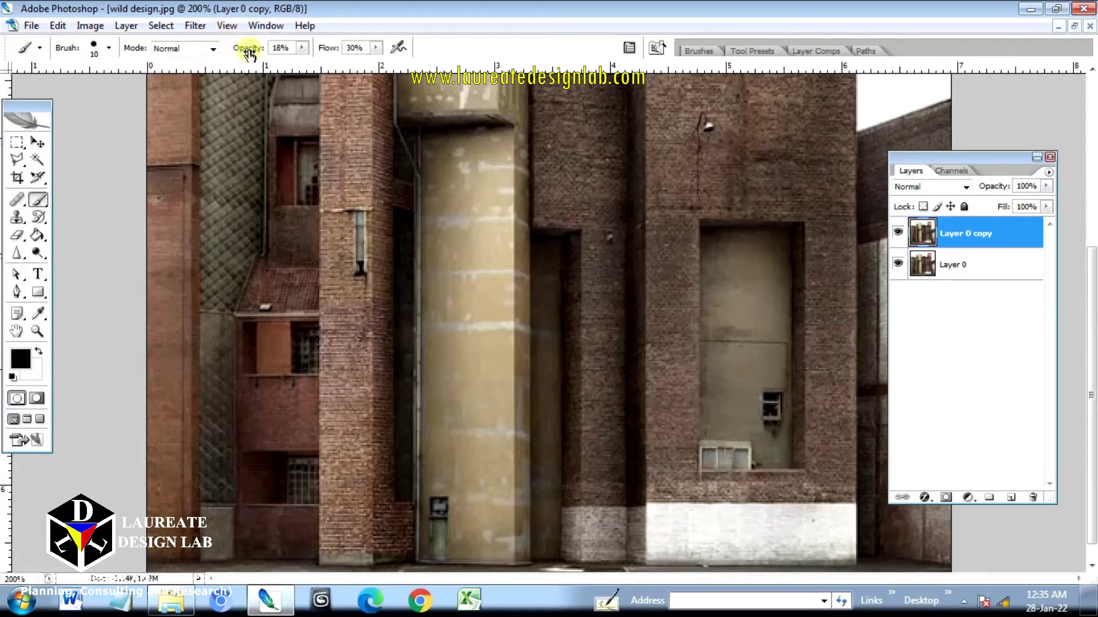
# Set the brush opacity to 10% and shade the lower part and base of the dark brick wall beside the beige tower.
pyautogui.moveTo(244, 52); pyautogui.dragTo(243, 51)
pyautogui.moveTo(573, 510)
pyautogui.mouseDown()
pyautogui.moveTo(620, 517)
pyautogui.moveTo(617, 562)
pyautogui.moveTo(602, 515)
pyautogui.moveTo(604, 559)
pyautogui.moveTo(592, 518)
pyautogui.moveTo(603, 561)
pyautogui.moveTo(620, 515)
pyautogui.moveTo(622, 559)
pyautogui.moveTo(620, 518)
pyautogui.mouseUp()
pyautogui.moveTo(609, 346); pyautogui.dragTo(611, 473)
# Paint shadows along both side edges and the top edge of the recessed panel in the wide brick wall.
pyautogui.scroll(1, 779, 362)
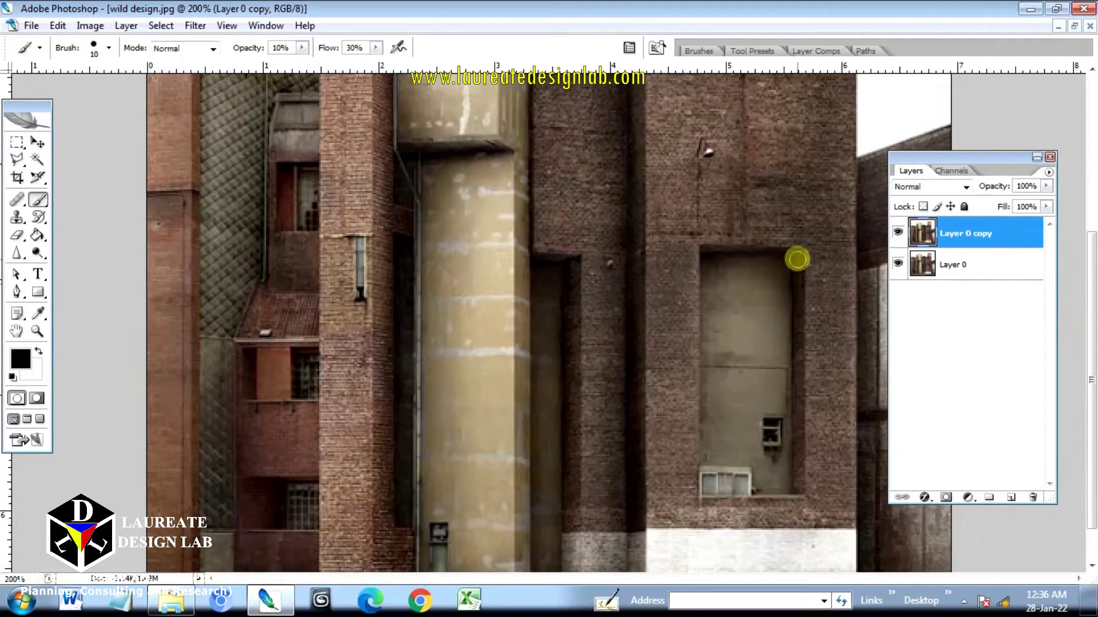
pyautogui.moveTo(798, 261); pyautogui.dragTo(798, 325)
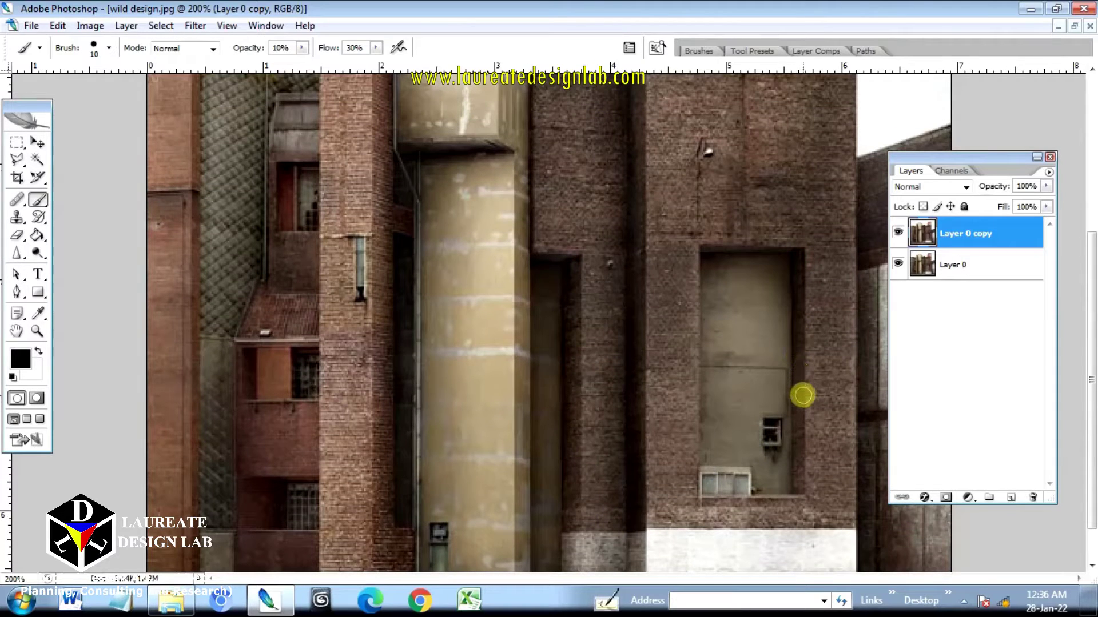
pyautogui.moveTo(799, 260); pyautogui.dragTo(797, 486)
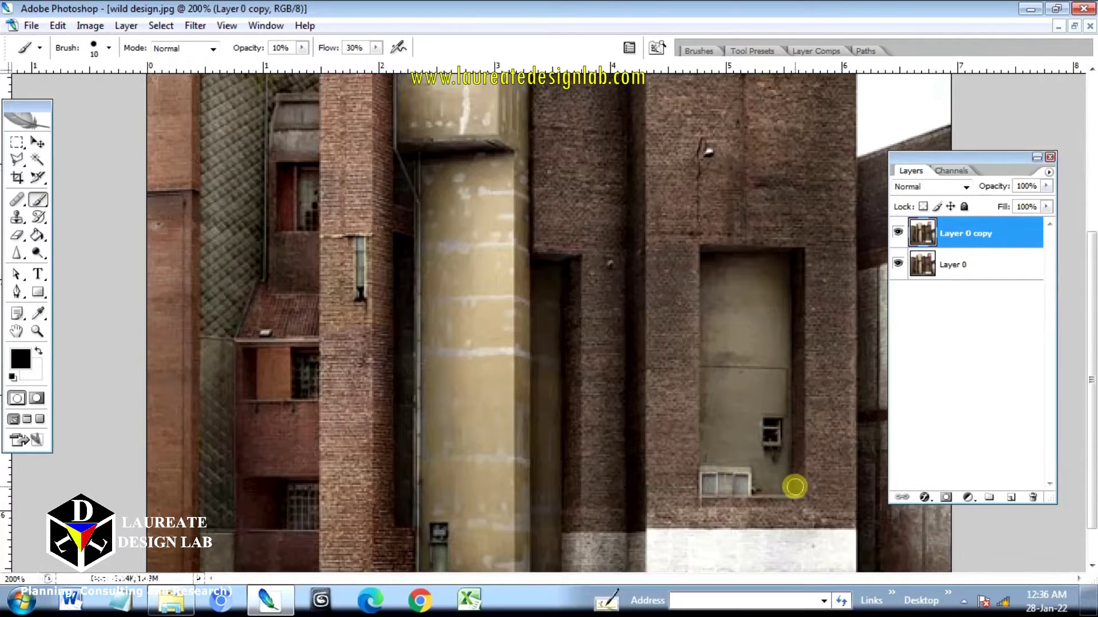
pyautogui.scroll(1, 736, 306)
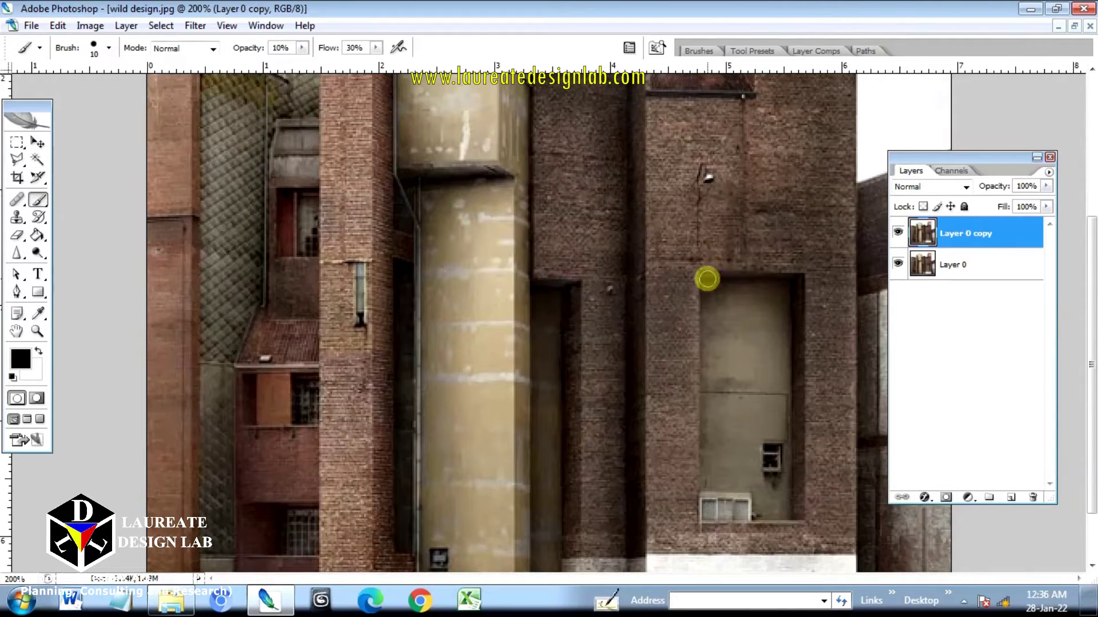
pyautogui.moveTo(707, 279)
pyautogui.mouseDown()
pyautogui.moveTo(791, 279)
pyautogui.moveTo(710, 279)
pyautogui.moveTo(793, 280)
pyautogui.mouseUp()
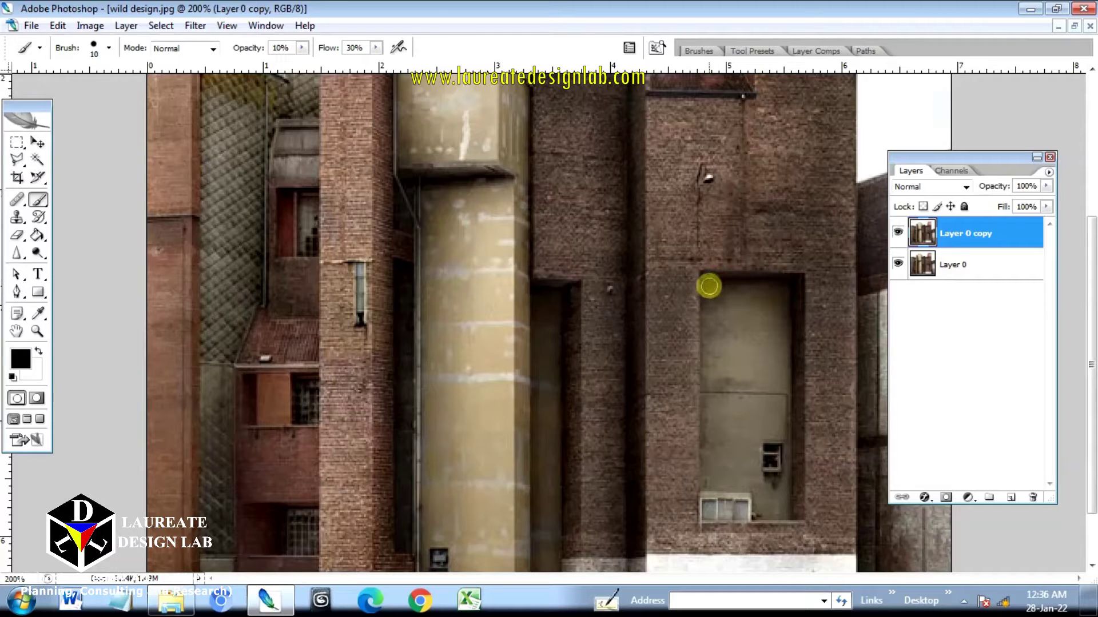
pyautogui.moveTo(709, 286)
pyautogui.mouseDown()
pyautogui.moveTo(705, 413)
pyautogui.moveTo(707, 399)
pyautogui.mouseUp()
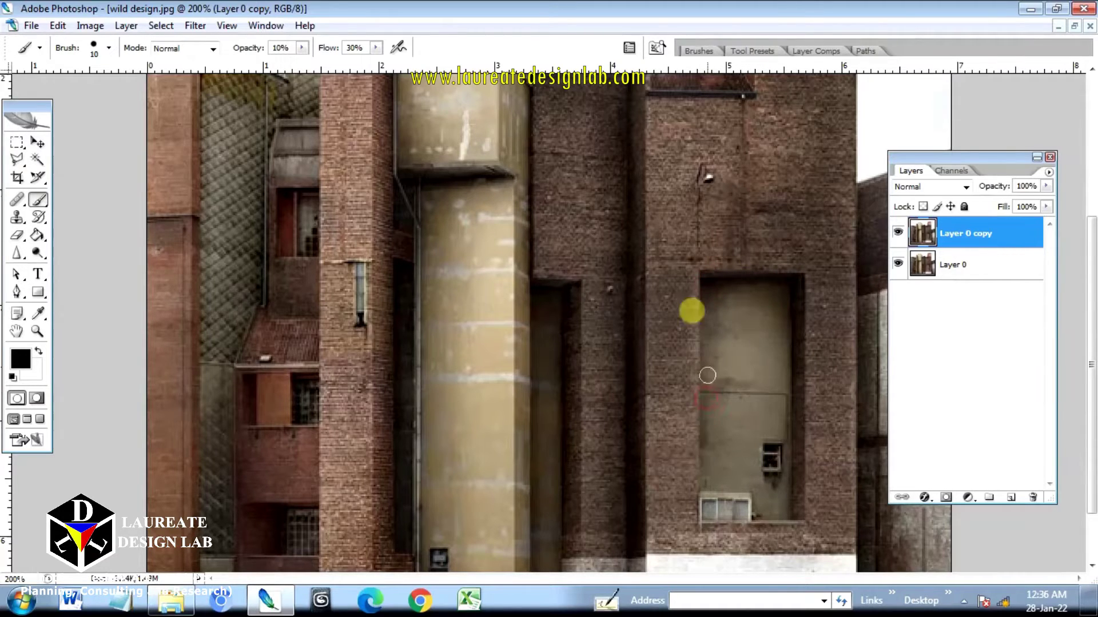
# Paint a thin shadow on the brick wall directly beneath the eave of the small red roof.
pyautogui.scroll(3, 686, 228)
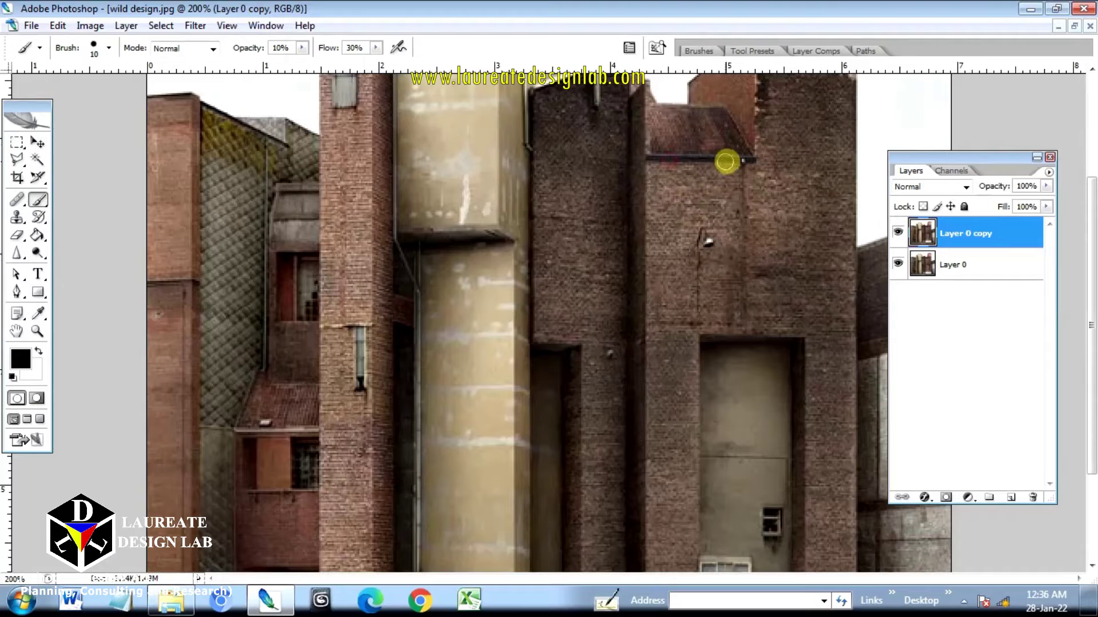
pyautogui.moveTo(654, 163); pyautogui.dragTo(737, 164)
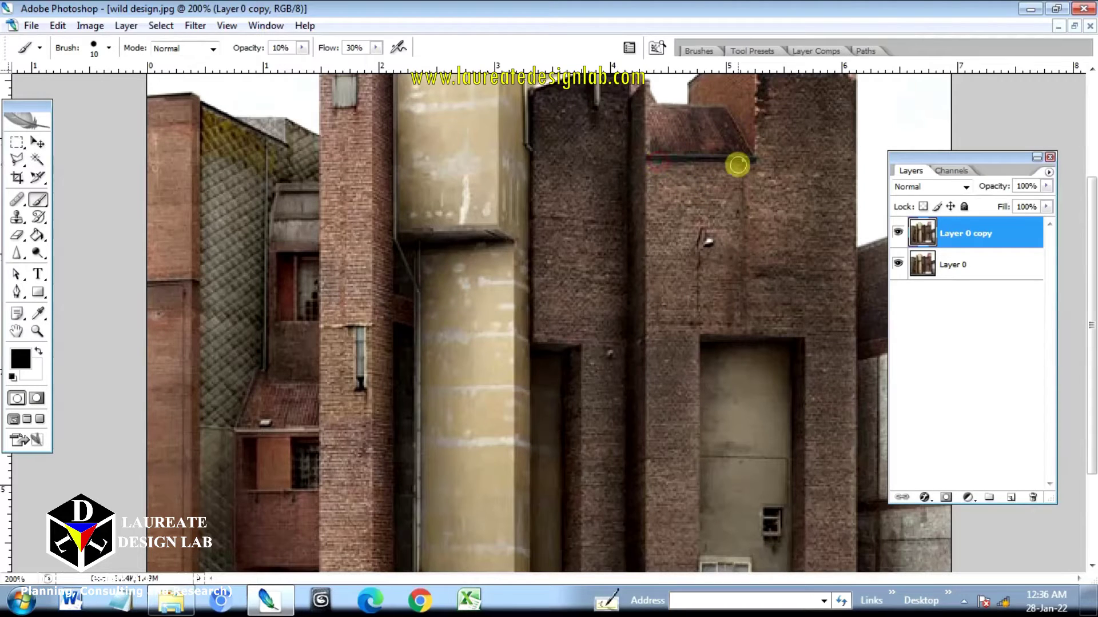
# Shade the wide brick wall below the small red roof and the face of the dark brick wall beside the beige tower.
pyautogui.moveTo(736, 247); pyautogui.dragTo(750, 319)
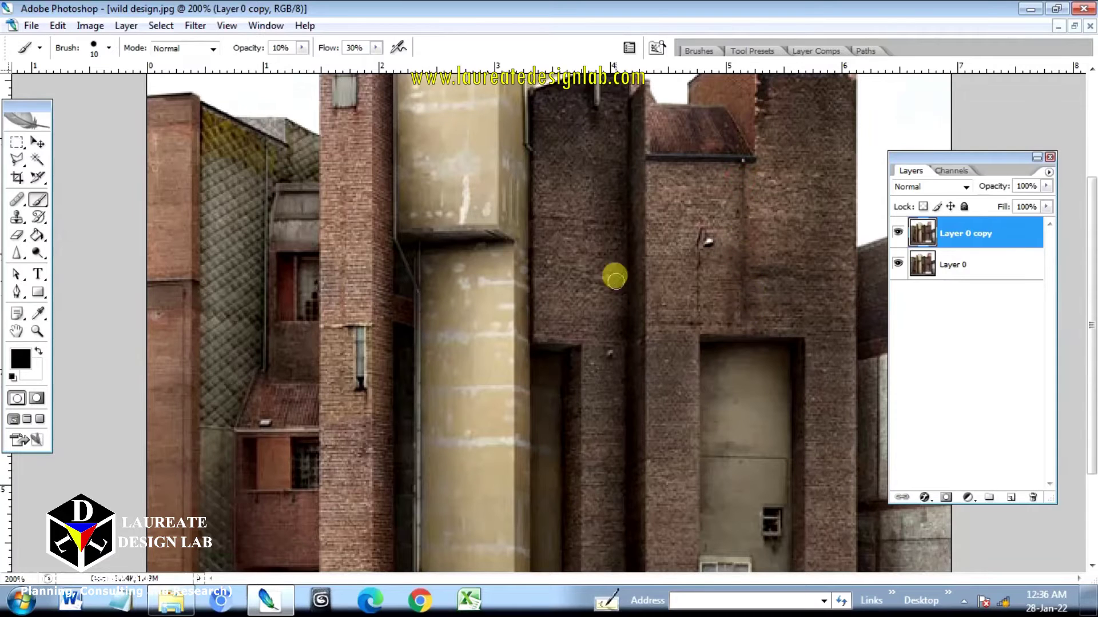
pyautogui.scroll(1, 615, 274)
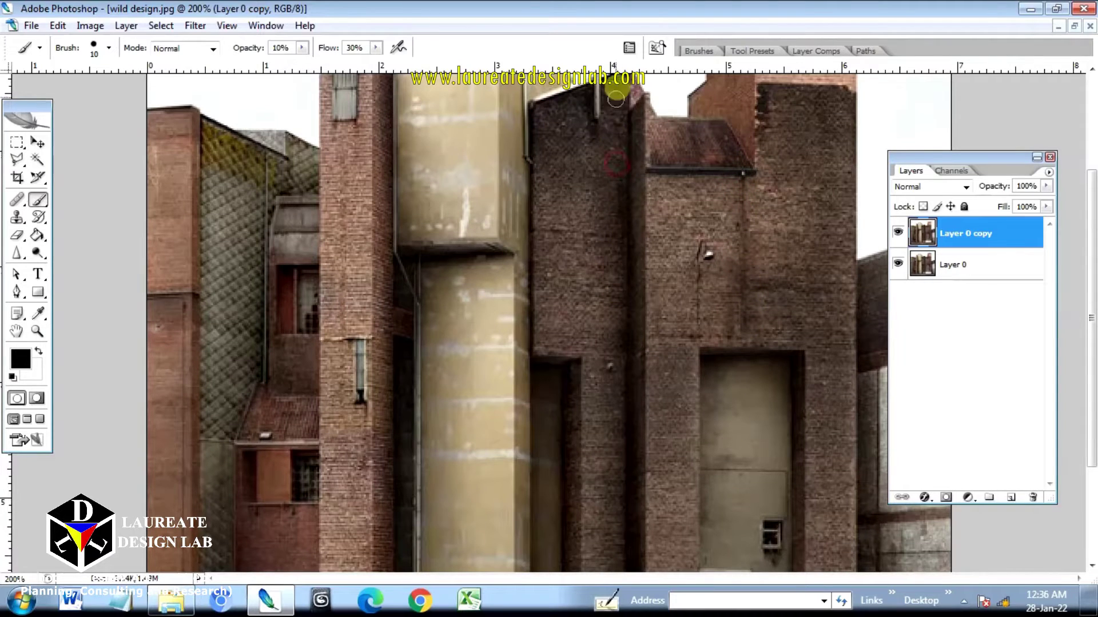
pyautogui.scroll(1, 617, 97)
pyautogui.moveTo(619, 94)
pyautogui.mouseDown()
pyautogui.moveTo(617, 177)
pyautogui.moveTo(582, 115)
pyautogui.moveTo(544, 127)
pyautogui.moveTo(539, 175)
pyautogui.moveTo(547, 146)
pyautogui.moveTo(573, 189)
pyautogui.mouseUp()
pyautogui.moveTo(579, 172); pyautogui.dragTo(585, 186)
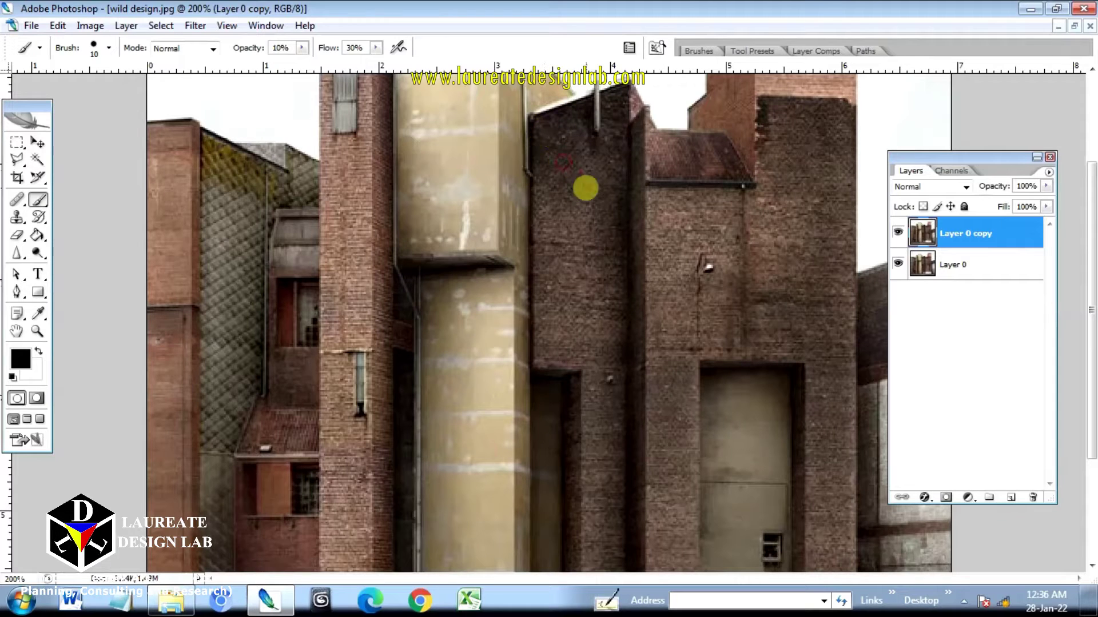
pyautogui.moveTo(592, 309); pyautogui.dragTo(603, 350)
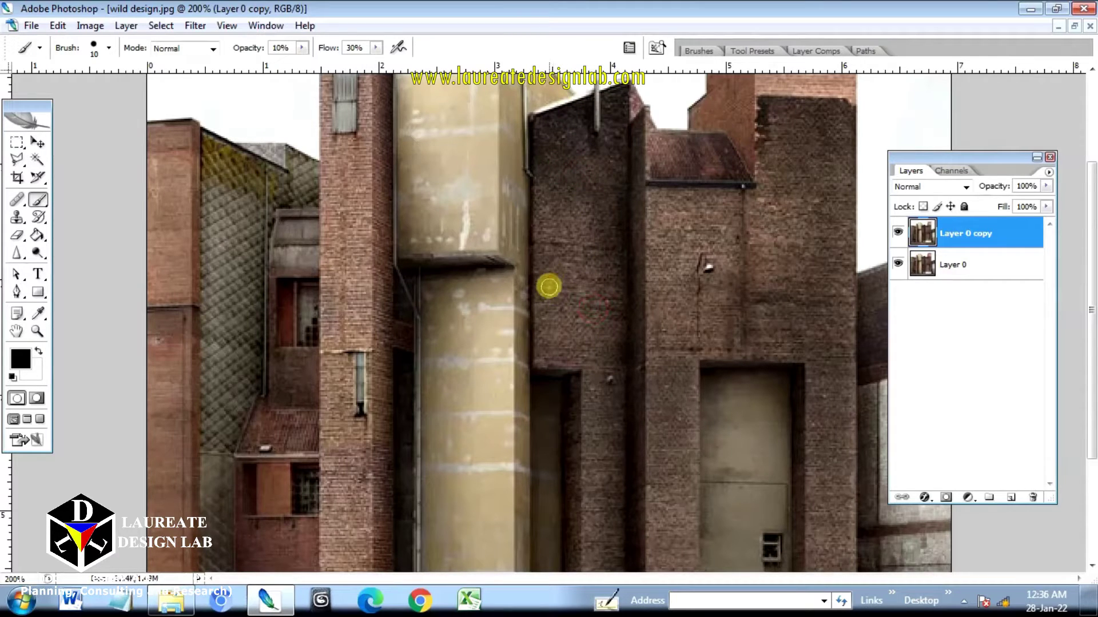
pyautogui.moveTo(546, 284)
pyautogui.mouseDown()
pyautogui.moveTo(549, 333)
pyautogui.moveTo(544, 321)
pyautogui.moveTo(597, 360)
pyautogui.mouseUp()
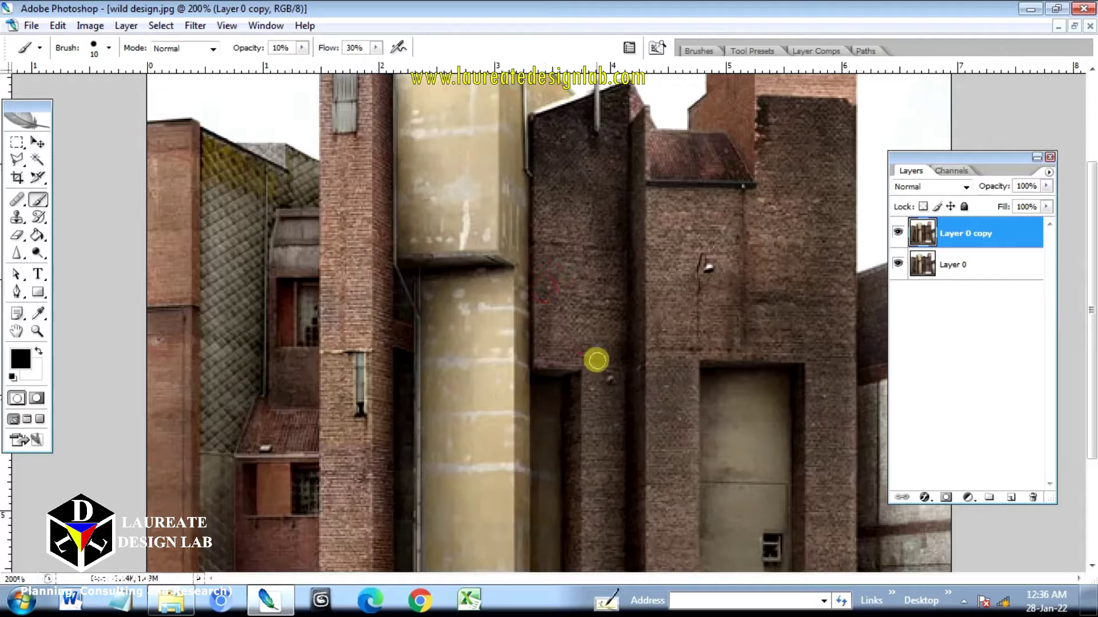
# Paint soft shadows around the grey vent near the top of the slim brick tower.
pyautogui.scroll(-5, 588, 369)
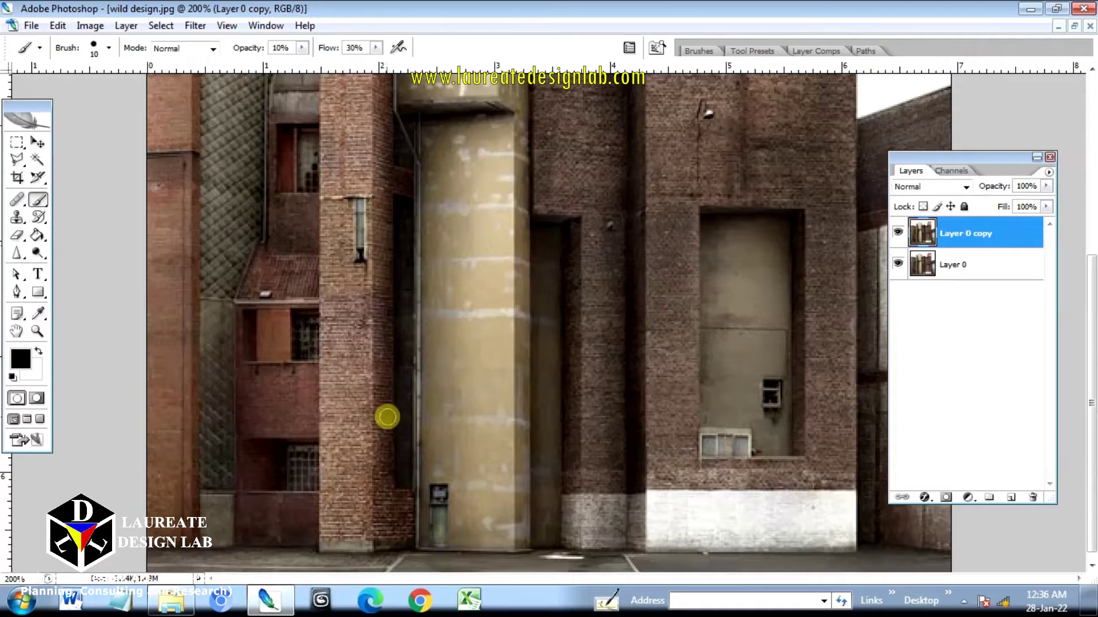
pyautogui.scroll(-1, 387, 426)
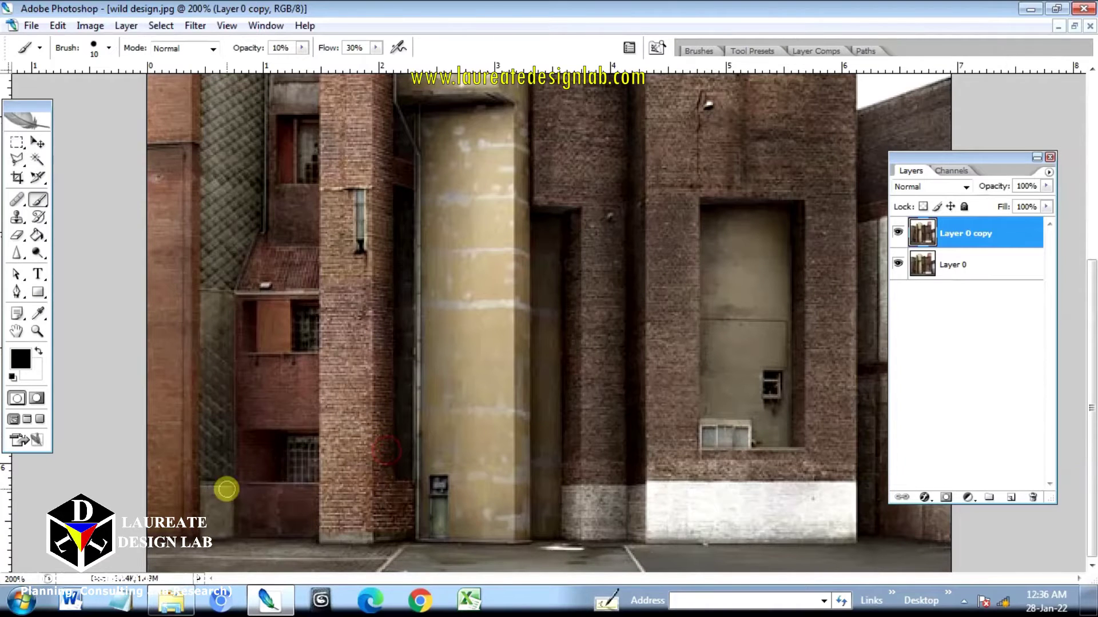
pyautogui.scroll(5, 227, 482)
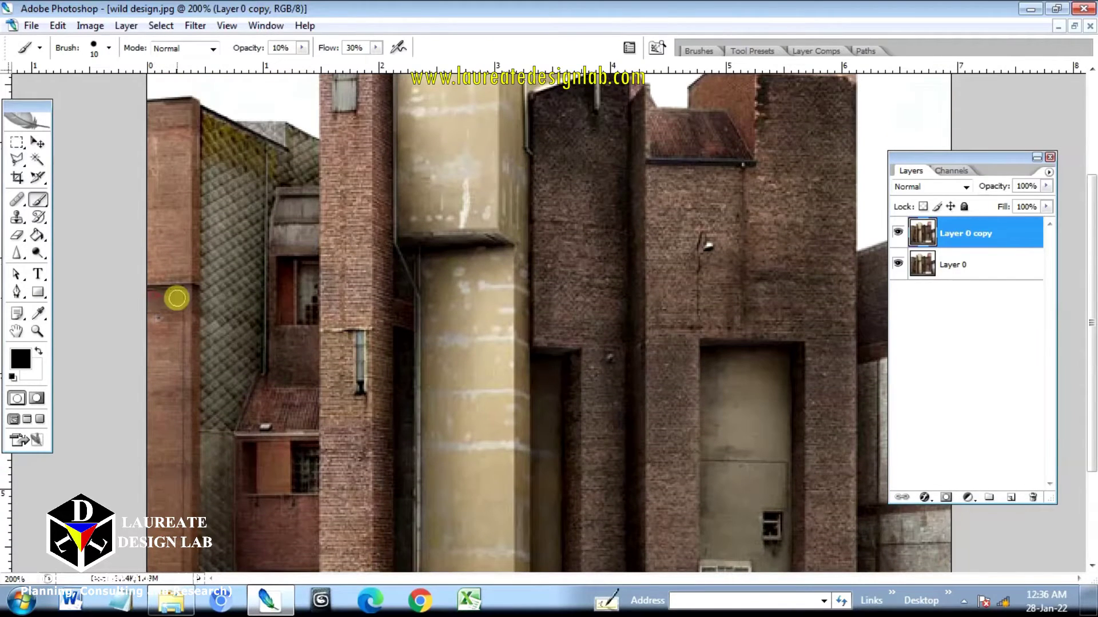
pyautogui.scroll(2, 182, 269)
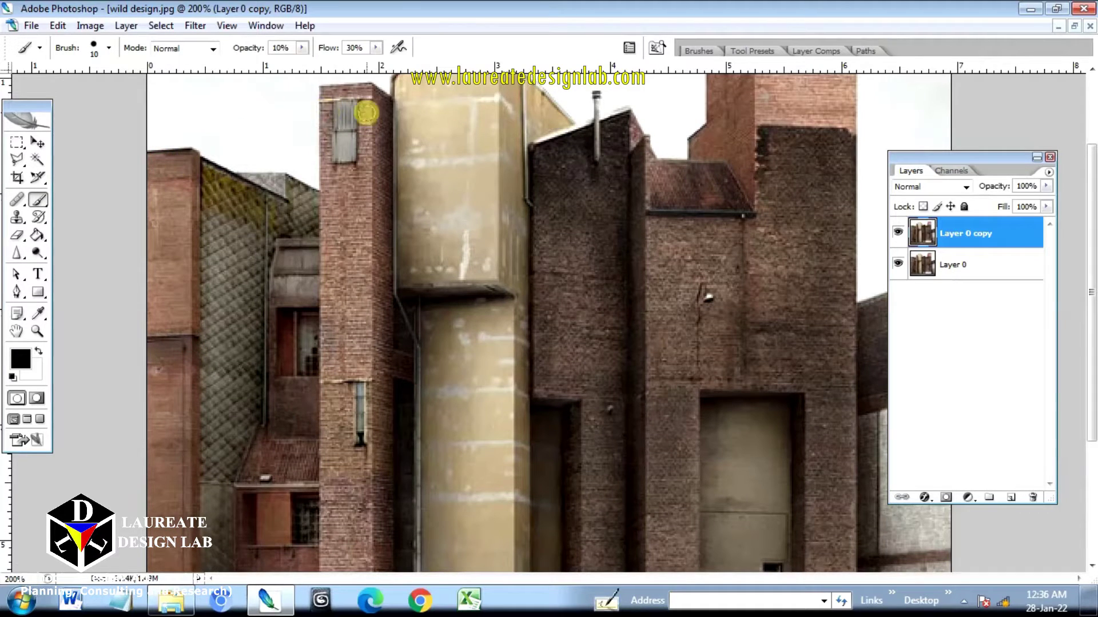
pyautogui.moveTo(361, 128); pyautogui.dragTo(356, 100)
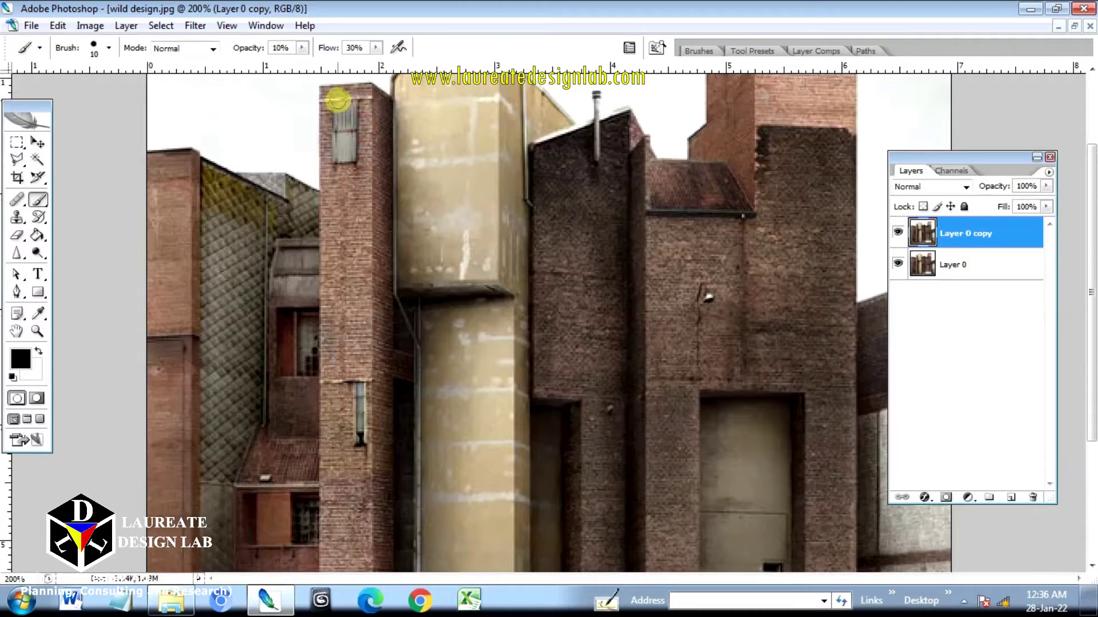
pyautogui.moveTo(341, 165)
pyautogui.mouseDown()
pyautogui.moveTo(354, 107)
pyautogui.moveTo(354, 141)
pyautogui.moveTo(340, 105)
pyautogui.moveTo(340, 160)
pyautogui.mouseUp()
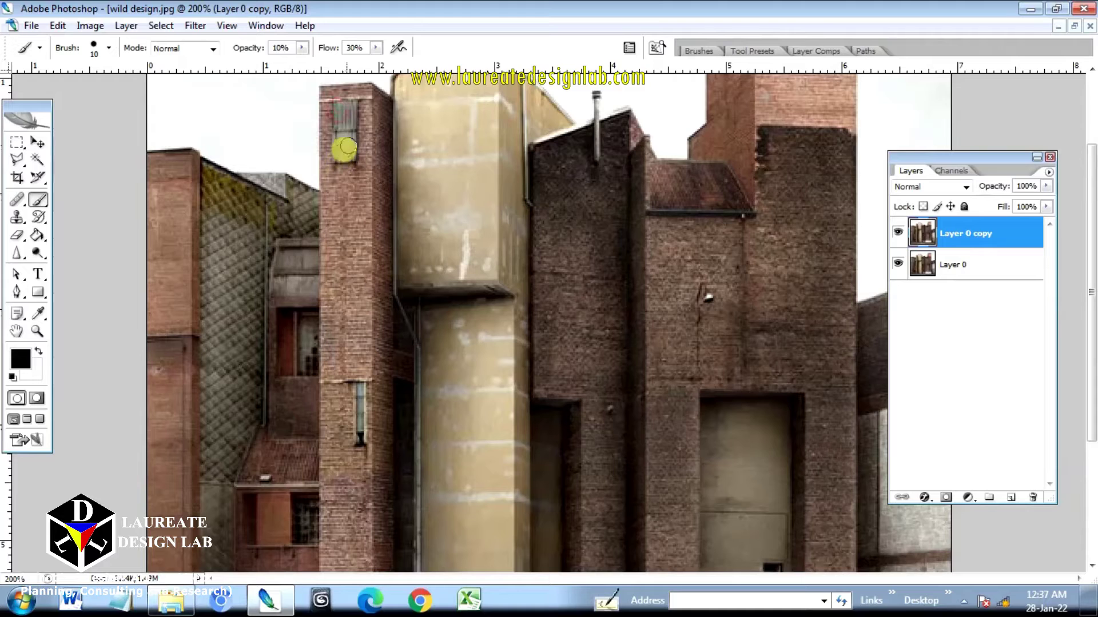
# Move the Layers palette off the far-right building and shade that building's dark upper brick band, especially where it meets the wide brick wall.
pyautogui.scroll(1, 480, 183)
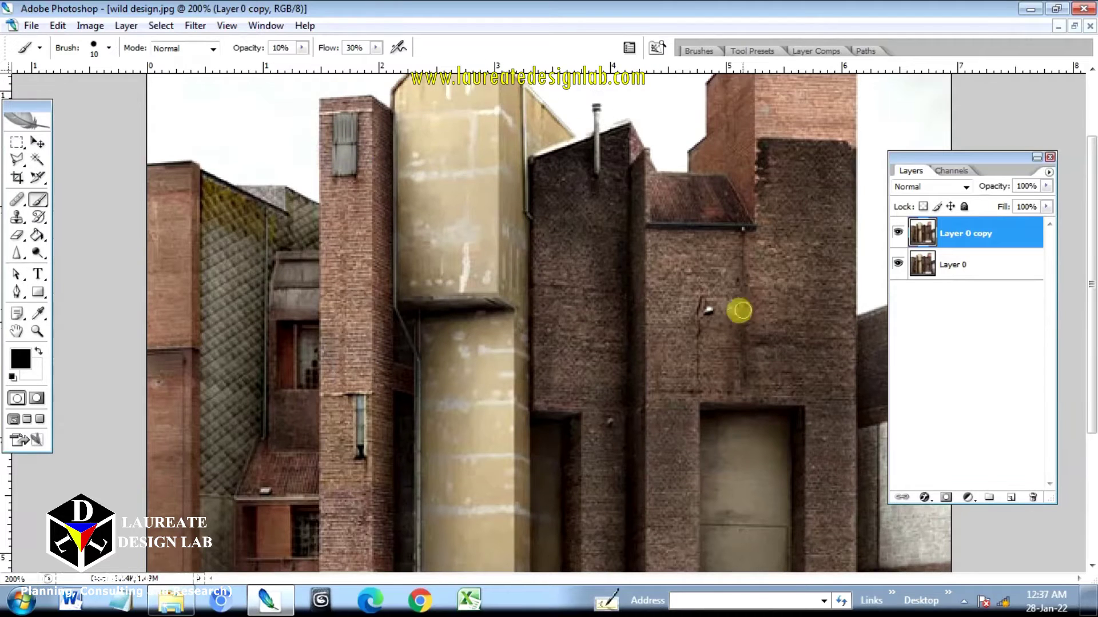
pyautogui.scroll(5, 774, 303)
pyautogui.scroll(-4, 866, 297)
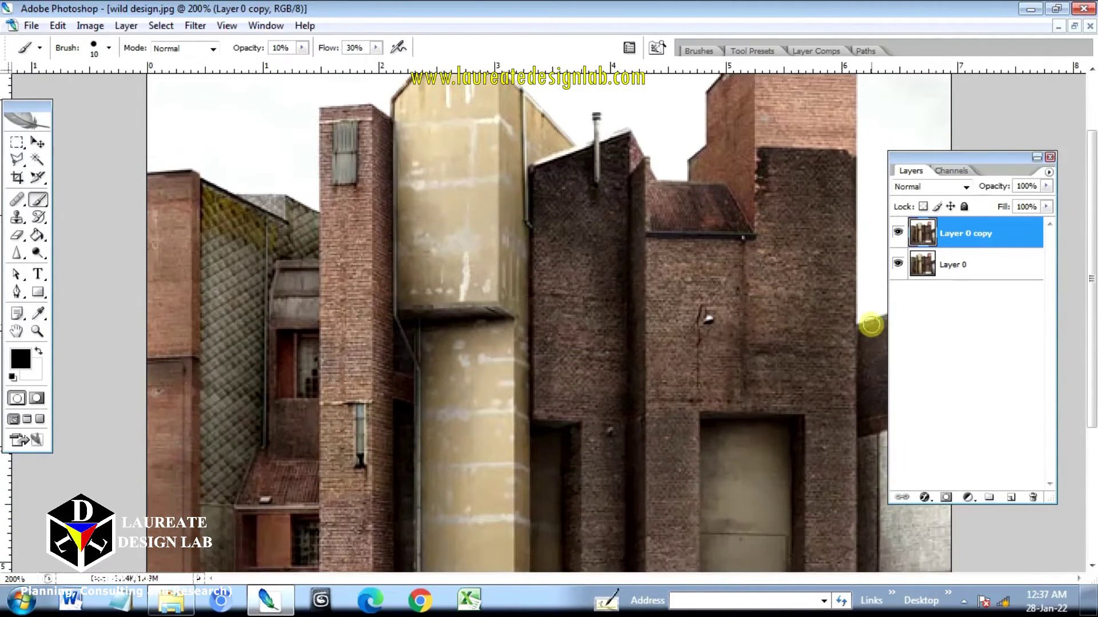
pyautogui.moveTo(923, 166); pyautogui.dragTo(654, 192)
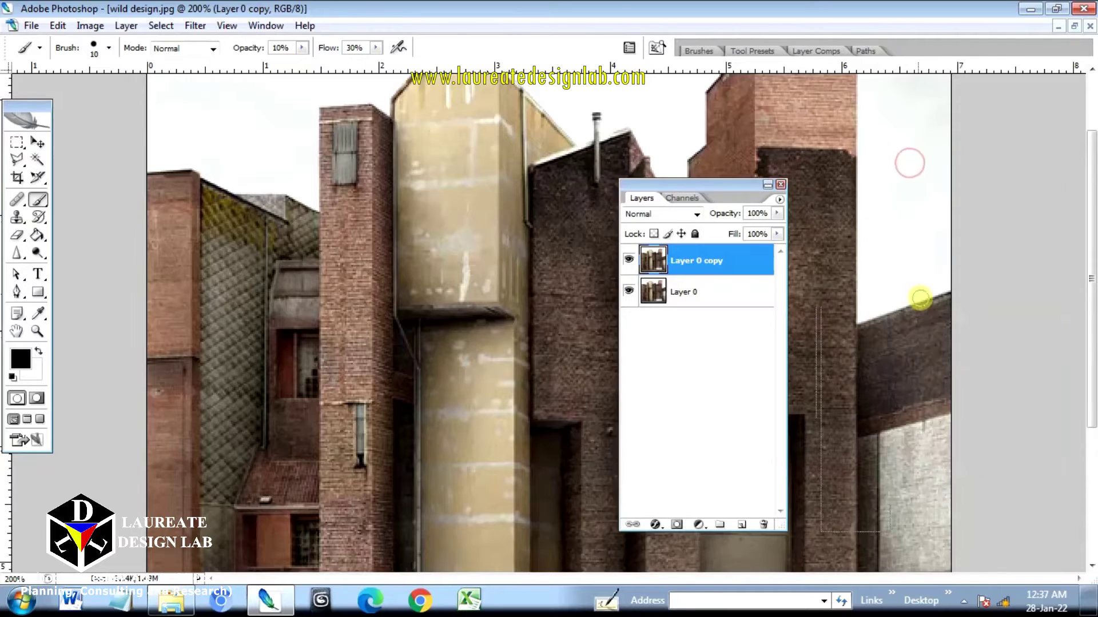
pyautogui.moveTo(866, 371); pyautogui.dragTo(870, 415)
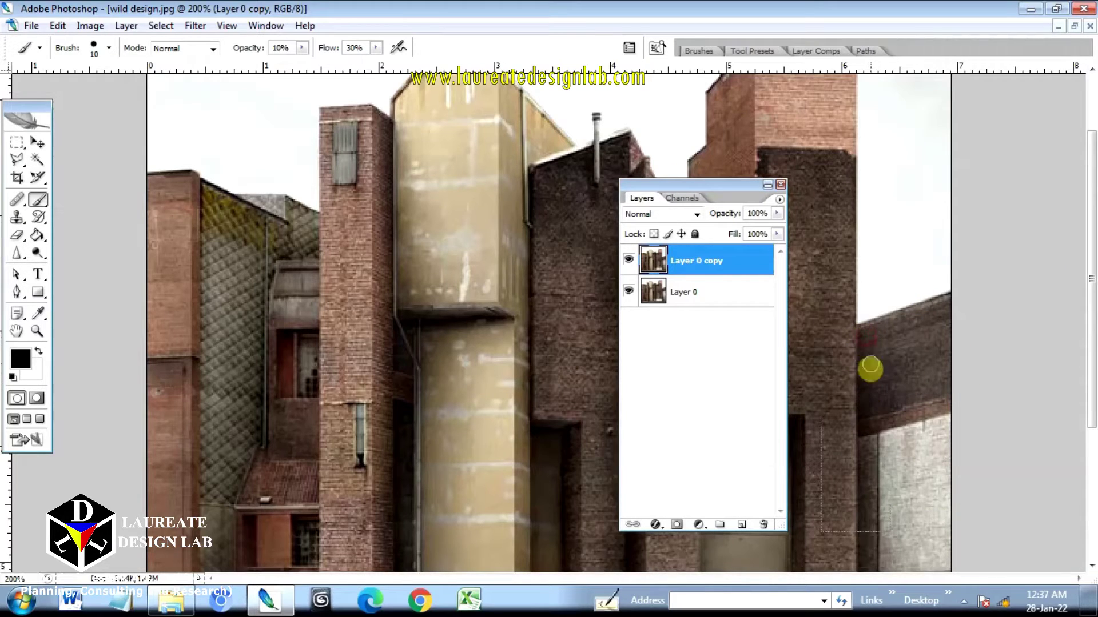
pyautogui.moveTo(871, 350)
pyautogui.mouseDown()
pyautogui.moveTo(881, 410)
pyautogui.moveTo(945, 399)
pyautogui.mouseUp()
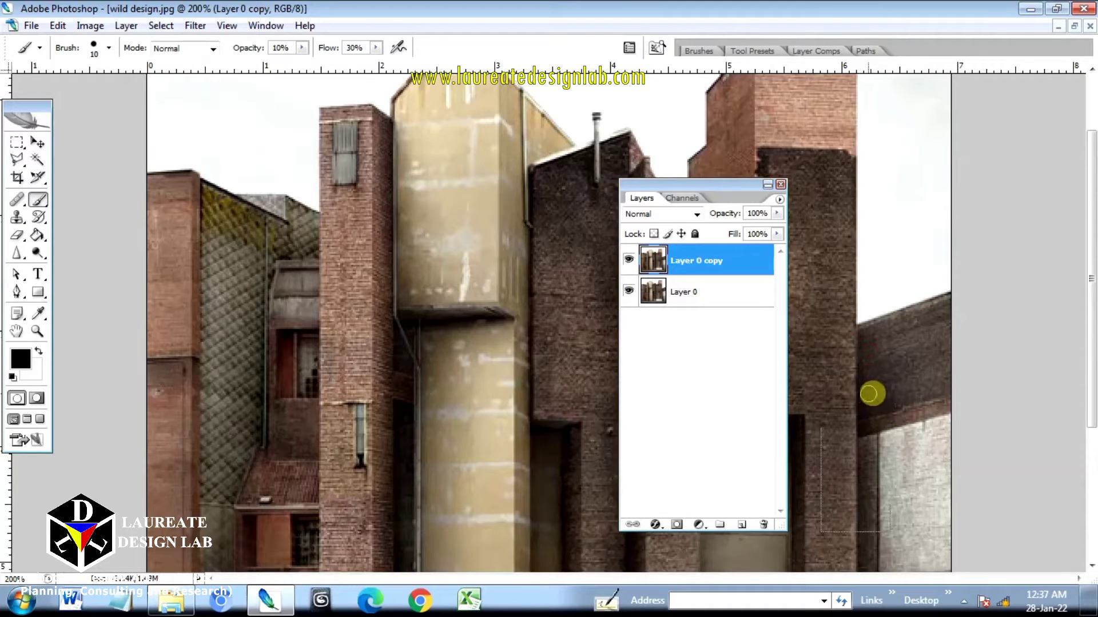
pyautogui.moveTo(873, 394)
pyautogui.mouseDown()
pyautogui.moveTo(942, 308)
pyautogui.moveTo(878, 337)
pyautogui.moveTo(946, 305)
pyautogui.moveTo(871, 351)
pyautogui.moveTo(950, 352)
pyautogui.moveTo(925, 381)
pyautogui.moveTo(951, 397)
pyautogui.moveTo(863, 359)
pyautogui.mouseUp()
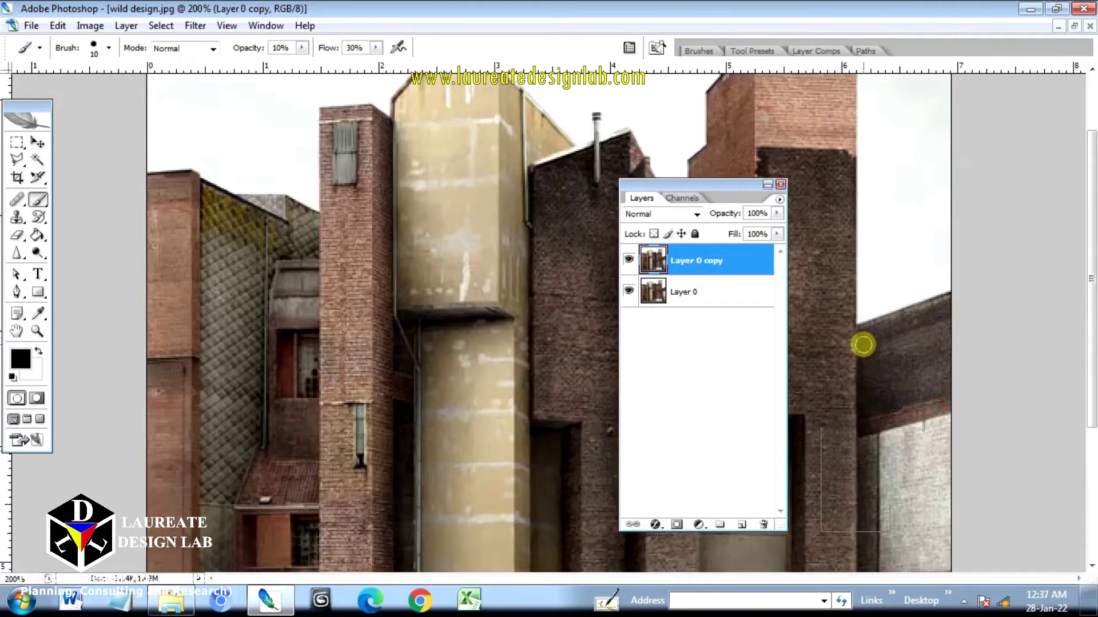
# Darken the vertical corner between the wide brick wall and the far-right concrete wall, down to its base.
pyautogui.scroll(-3, 863, 345)
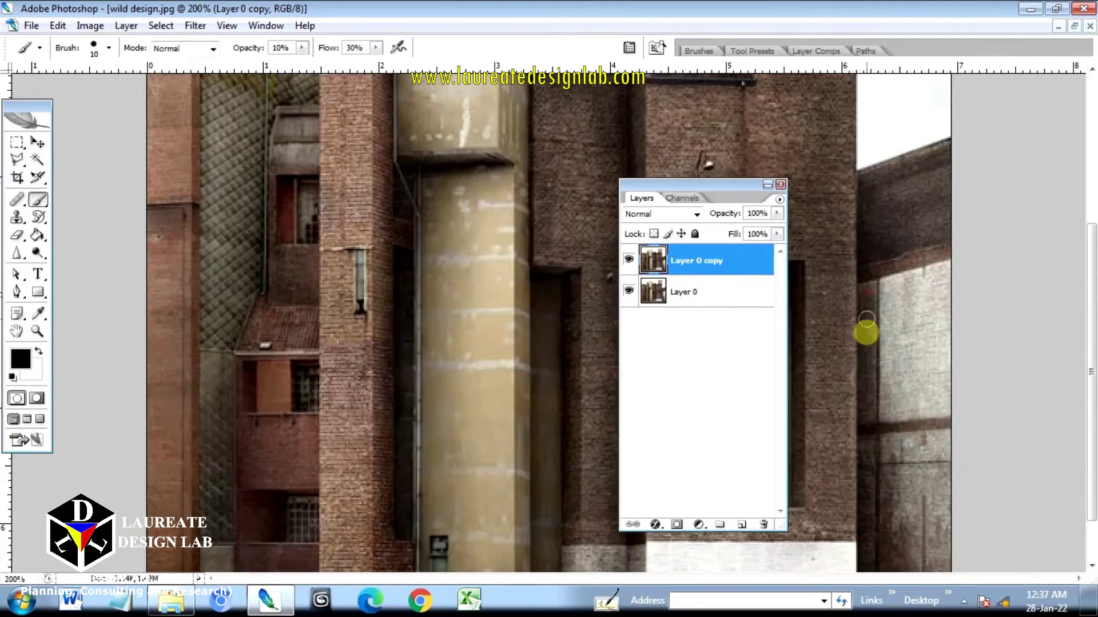
pyautogui.moveTo(866, 320)
pyautogui.mouseDown()
pyautogui.moveTo(863, 560)
pyautogui.moveTo(873, 424)
pyautogui.moveTo(902, 463)
pyautogui.moveTo(885, 473)
pyautogui.moveTo(886, 527)
pyautogui.moveTo(884, 455)
pyautogui.mouseUp()
pyautogui.scroll(-2, 869, 444)
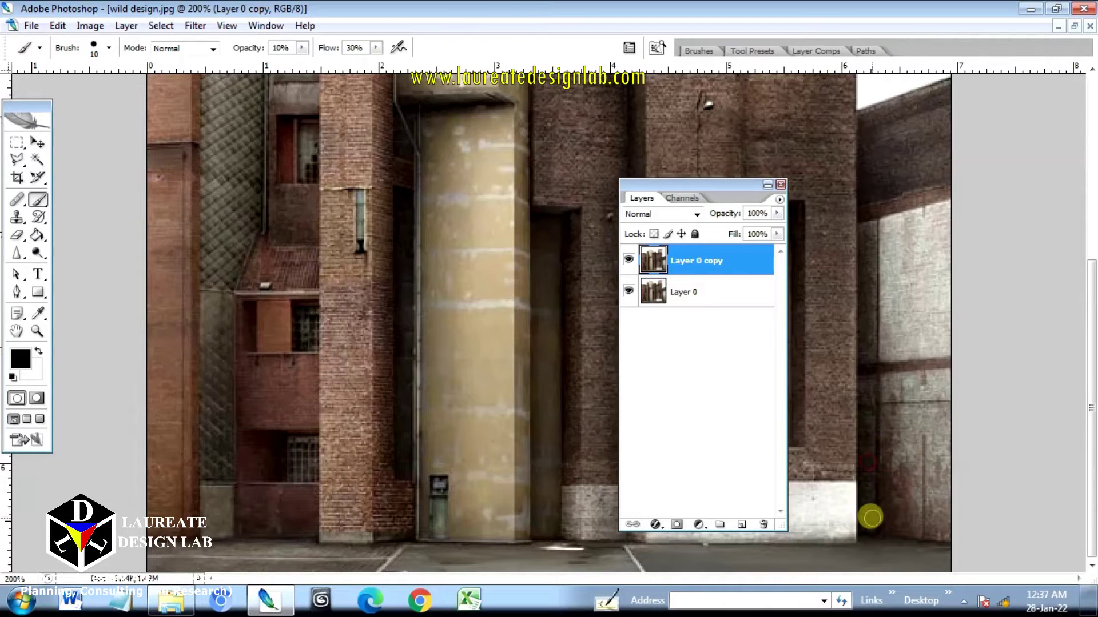
pyautogui.moveTo(885, 533)
pyautogui.mouseDown()
pyautogui.moveTo(955, 548)
pyautogui.moveTo(932, 513)
pyautogui.moveTo(920, 439)
pyautogui.moveTo(926, 509)
pyautogui.moveTo(940, 460)
pyautogui.moveTo(940, 528)
pyautogui.moveTo(904, 511)
pyautogui.moveTo(894, 469)
pyautogui.moveTo(896, 516)
pyautogui.moveTo(879, 525)
pyautogui.moveTo(935, 539)
pyautogui.moveTo(900, 526)
pyautogui.mouseUp()
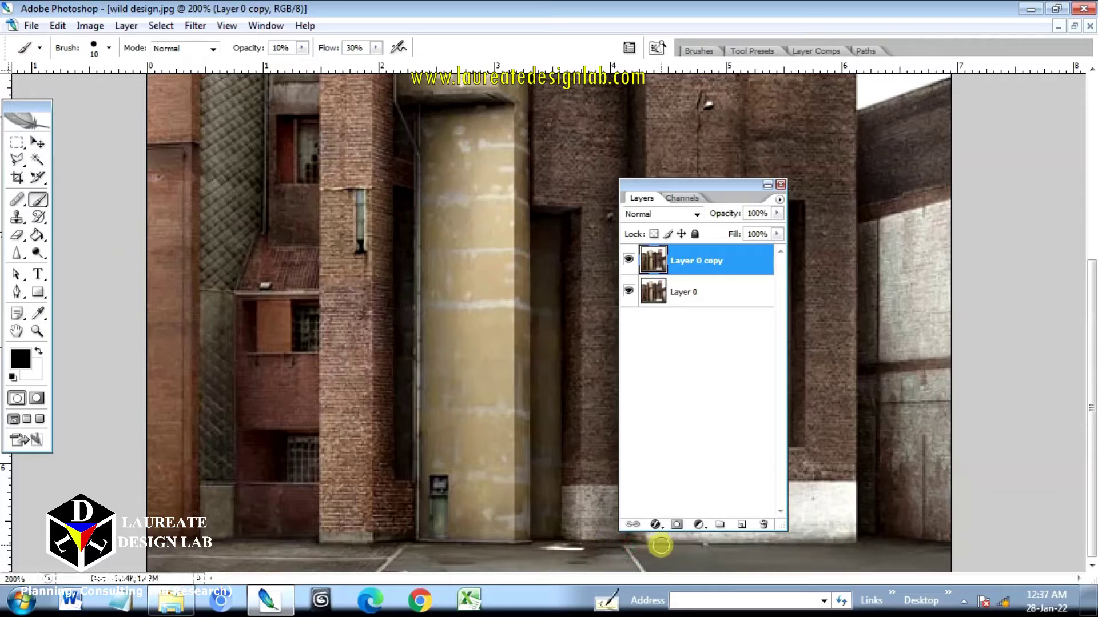
# Paint a shadow on the pavement along the base of the buildings.
pyautogui.moveTo(694, 547); pyautogui.dragTo(874, 547)
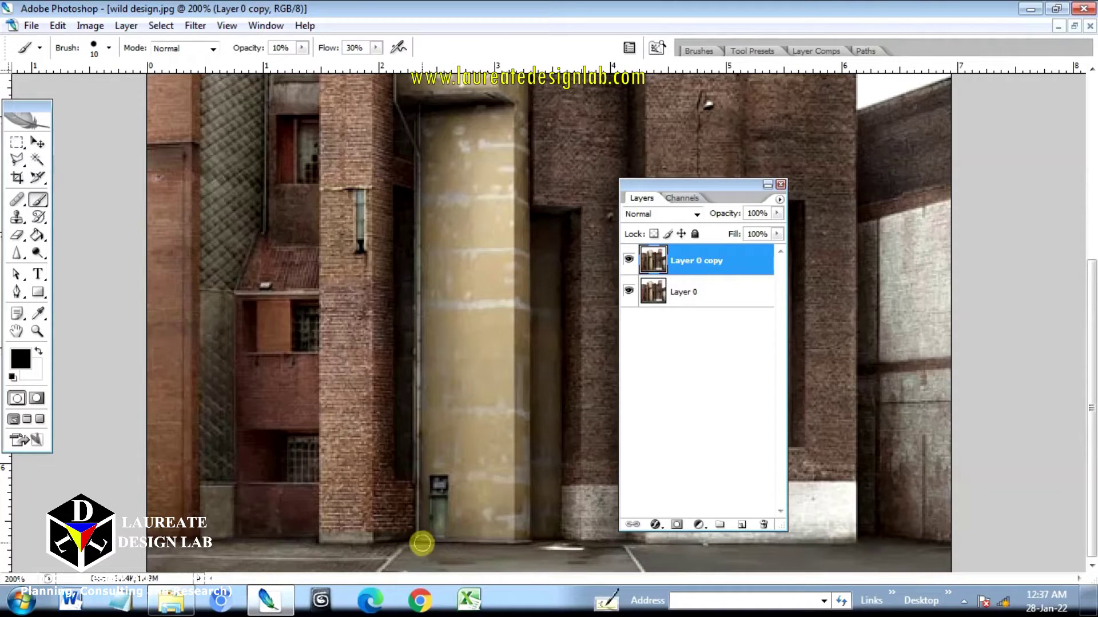
pyautogui.moveTo(426, 543)
pyautogui.mouseDown()
pyautogui.moveTo(527, 548)
pyautogui.moveTo(433, 562)
pyautogui.moveTo(329, 543)
pyautogui.moveTo(425, 543)
pyautogui.mouseUp()
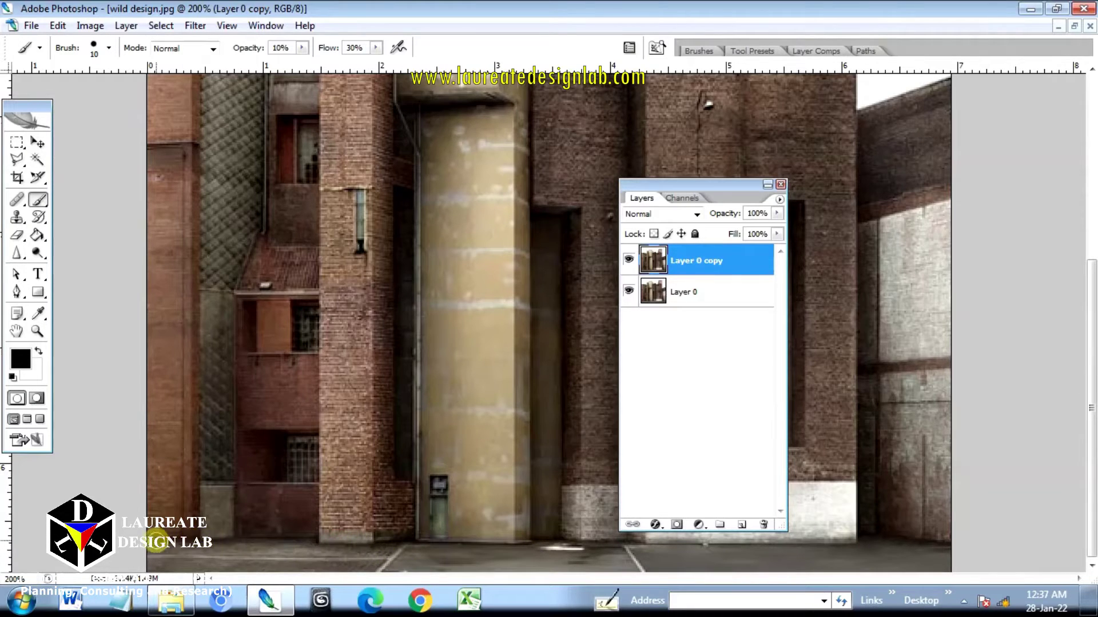
pyautogui.moveTo(157, 541); pyautogui.dragTo(310, 546)
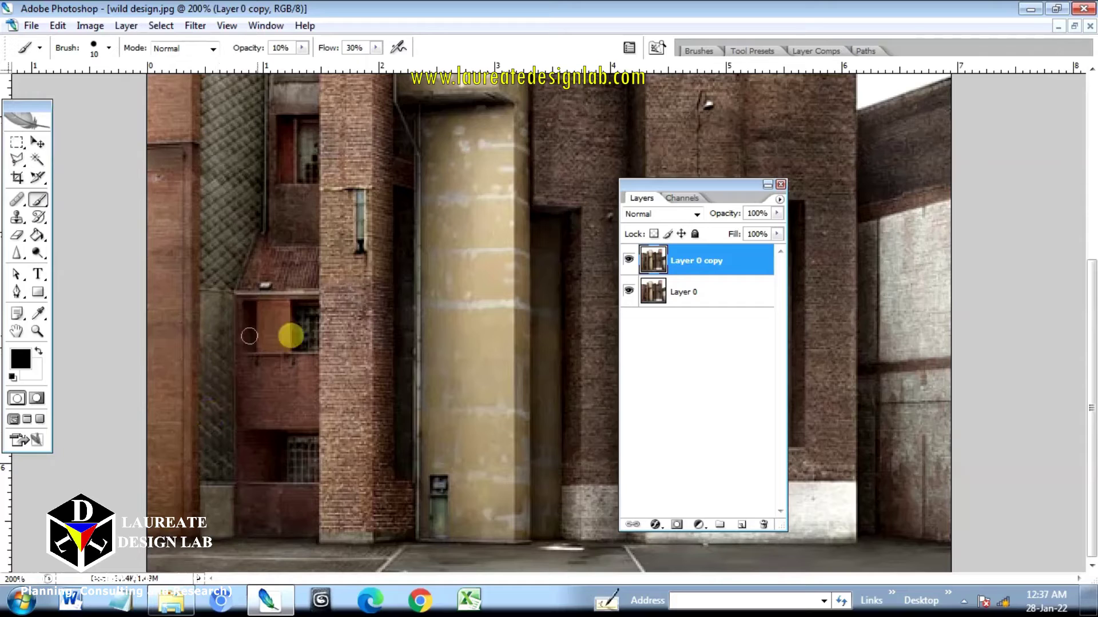
# Compare the shaded image with the original by toggling the visibility of Layer 0 copy.
pyautogui.scroll(2, 429, 435)
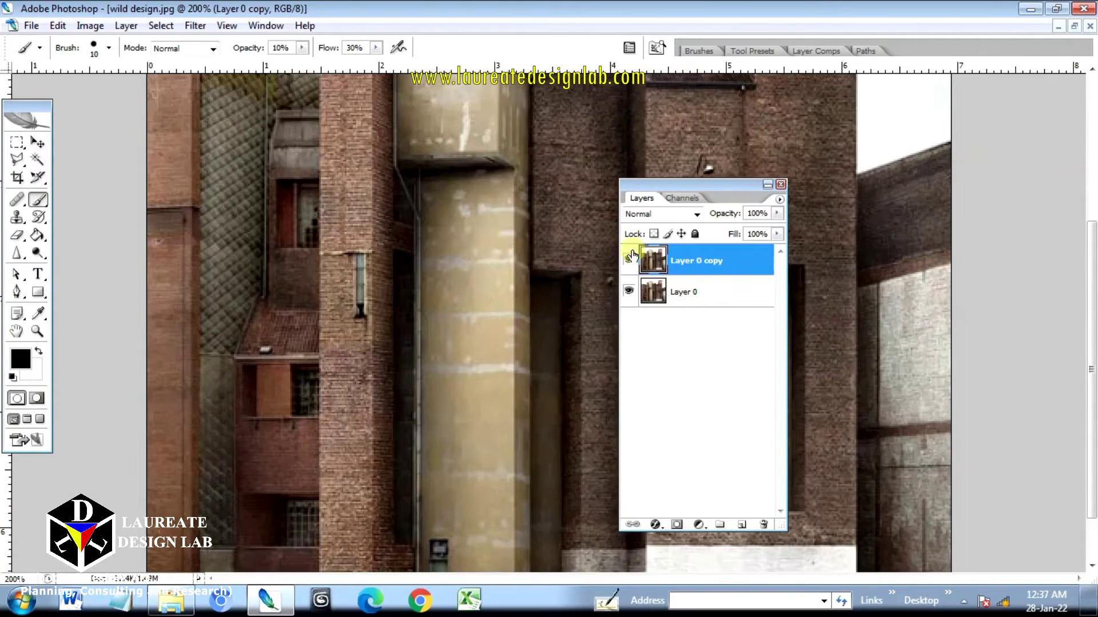
pyautogui.click(629, 261)
pyautogui.click(629, 261)
pyautogui.click(629, 262)
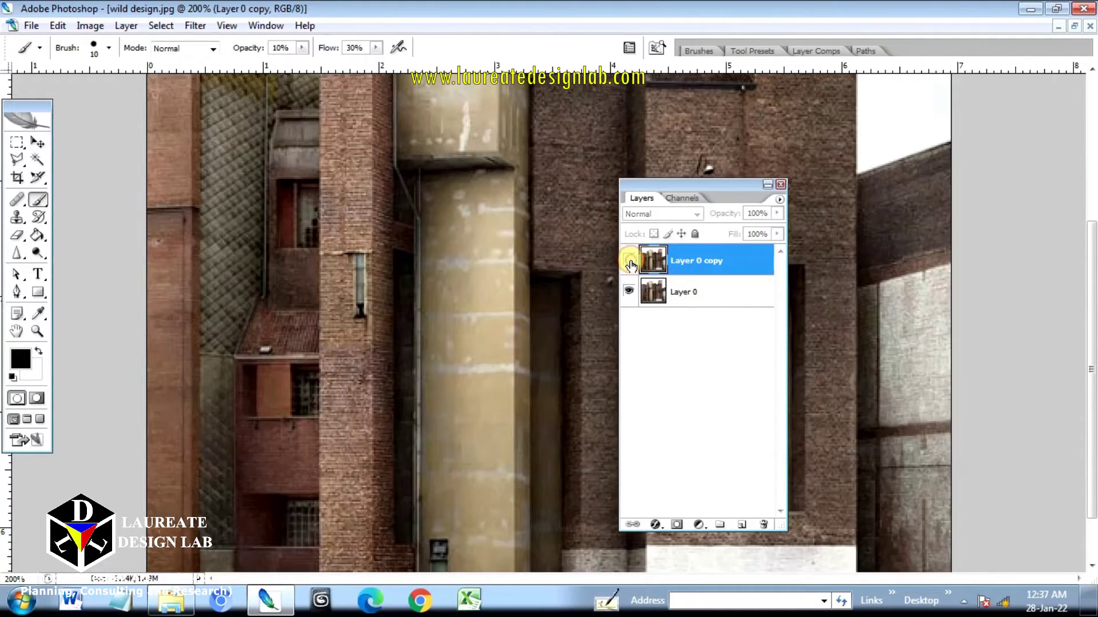
pyautogui.click(629, 262)
pyautogui.click(629, 261)
pyautogui.click(629, 261)
pyautogui.click(629, 261)
pyautogui.click(629, 261)
# Darken the lower vertical edge where the leftmost brick wall meets the tiled wall, and check it against the original layer.
pyautogui.scroll(-1, 215, 265)
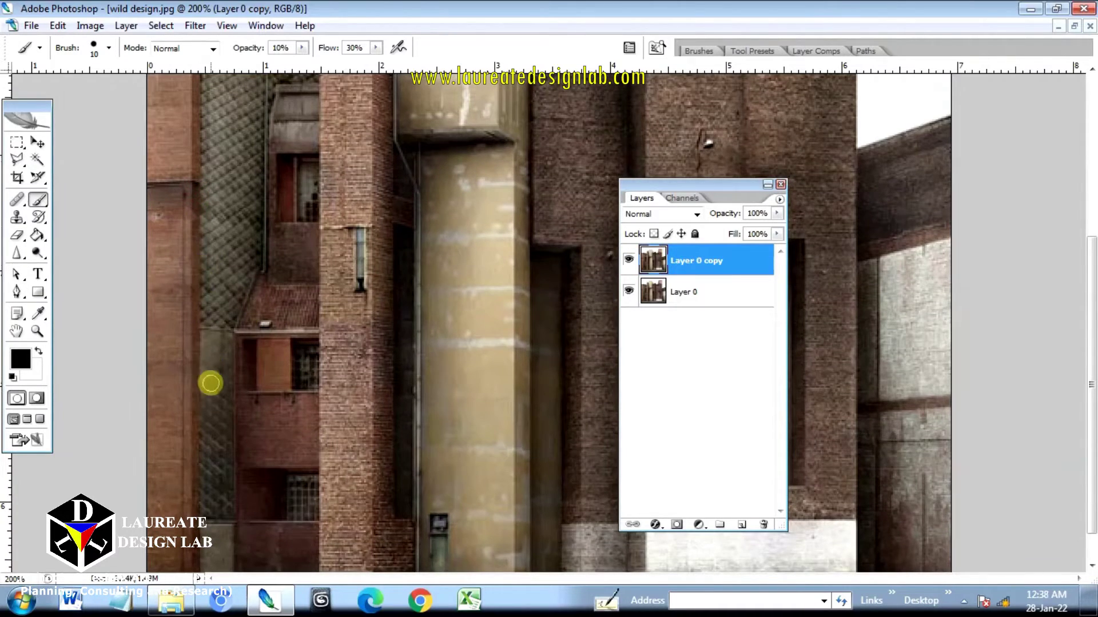
pyautogui.scroll(-1, 197, 275)
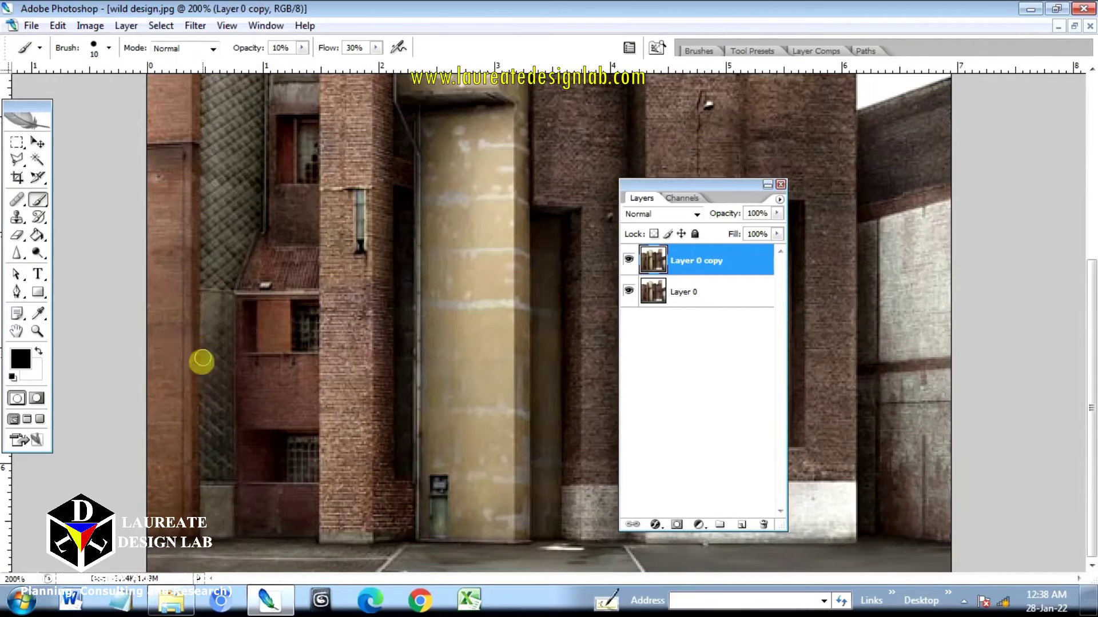
pyautogui.moveTo(196, 373); pyautogui.dragTo(198, 463)
pyautogui.click(629, 261)
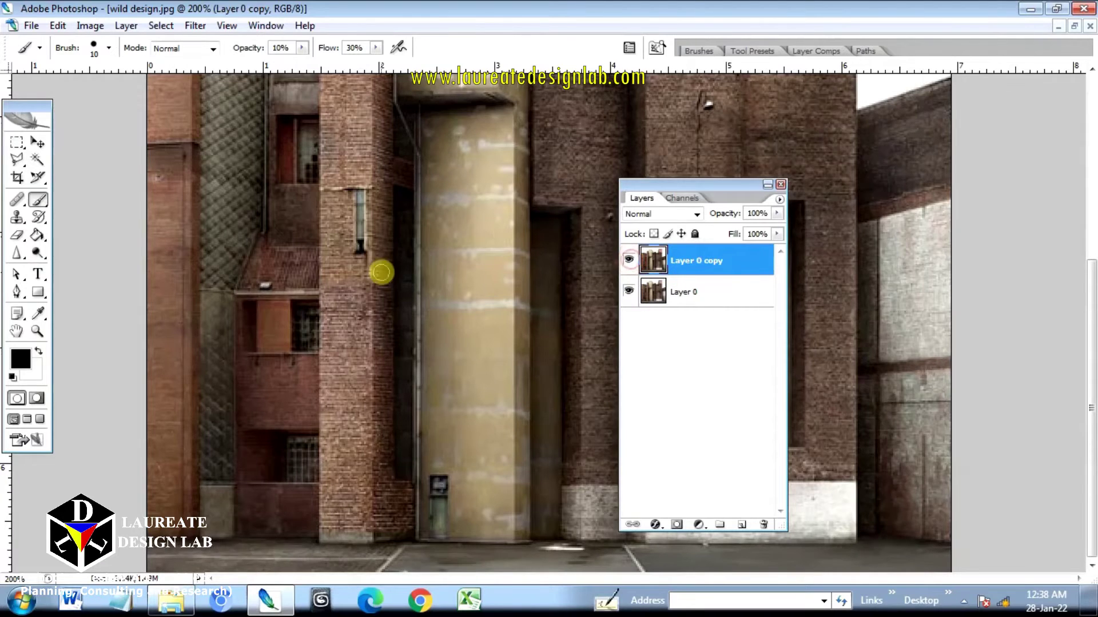
# Shade the grey sloped roof and the tiled wall beside the leftmost brick wall, and compare the result with Layer 0 copy hidden.
pyautogui.scroll(3, 294, 191)
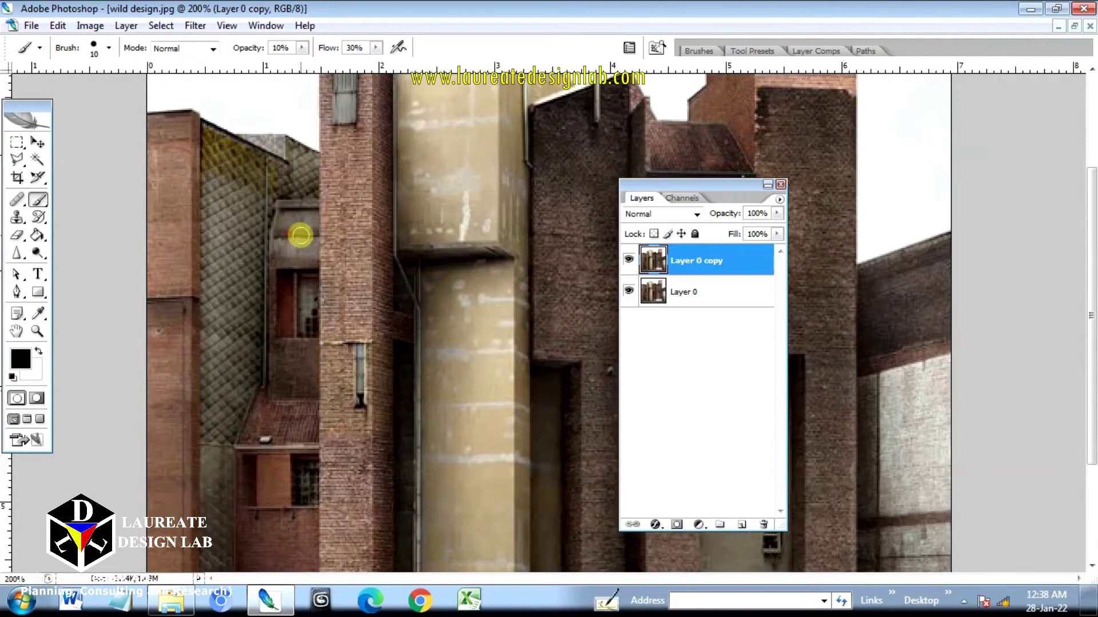
pyautogui.moveTo(311, 235)
pyautogui.mouseDown()
pyautogui.moveTo(282, 209)
pyautogui.moveTo(318, 206)
pyautogui.moveTo(290, 188)
pyautogui.moveTo(318, 195)
pyautogui.moveTo(295, 151)
pyautogui.moveTo(311, 157)
pyautogui.moveTo(279, 177)
pyautogui.moveTo(238, 169)
pyautogui.moveTo(210, 153)
pyautogui.moveTo(219, 135)
pyautogui.moveTo(292, 168)
pyautogui.moveTo(276, 183)
pyautogui.moveTo(283, 190)
pyautogui.moveTo(242, 371)
pyautogui.moveTo(263, 351)
pyautogui.moveTo(258, 228)
pyautogui.moveTo(257, 382)
pyautogui.moveTo(240, 262)
pyautogui.moveTo(210, 176)
pyautogui.moveTo(207, 381)
pyautogui.mouseUp()
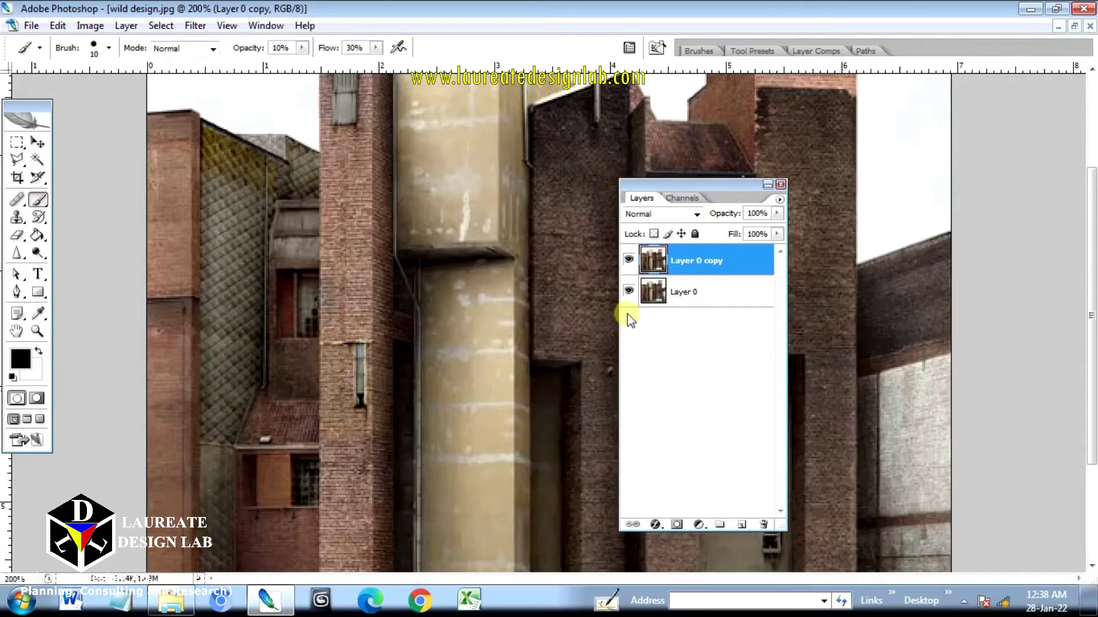
pyautogui.click(628, 259)
pyautogui.click(628, 260)
pyautogui.click(628, 260)
pyautogui.click(627, 262)
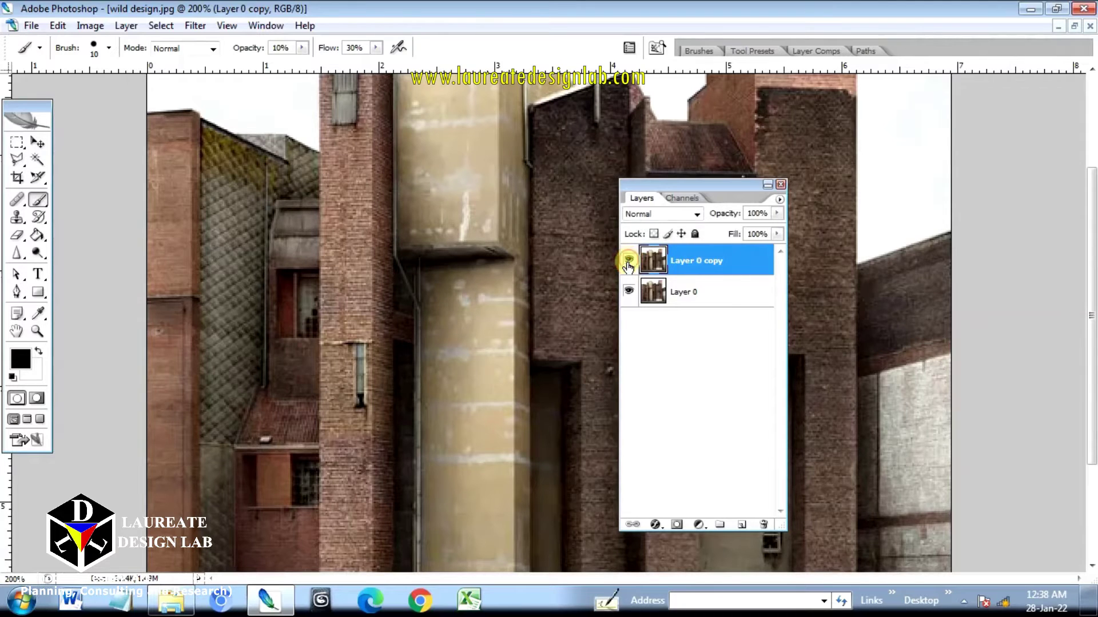
# Switch the brush colour to white and paint faint highlights down the leftmost brick wall at 11% and 8% opacity.
pyautogui.click(41, 203)
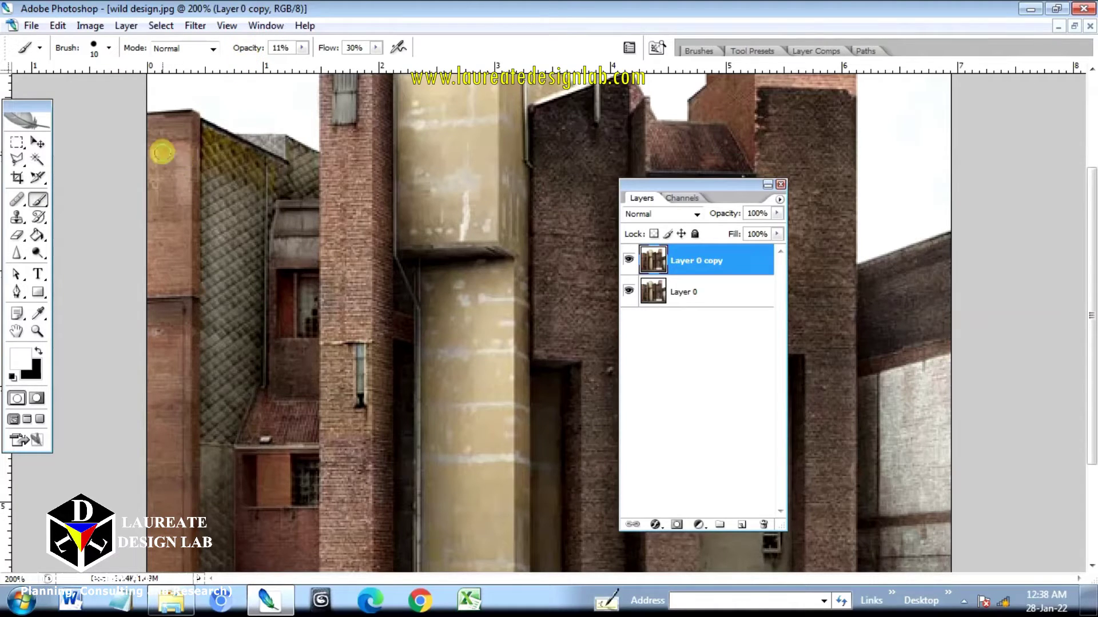
pyautogui.moveTo(159, 151)
pyautogui.mouseDown()
pyautogui.moveTo(154, 178)
pyautogui.moveTo(176, 176)
pyautogui.mouseUp()
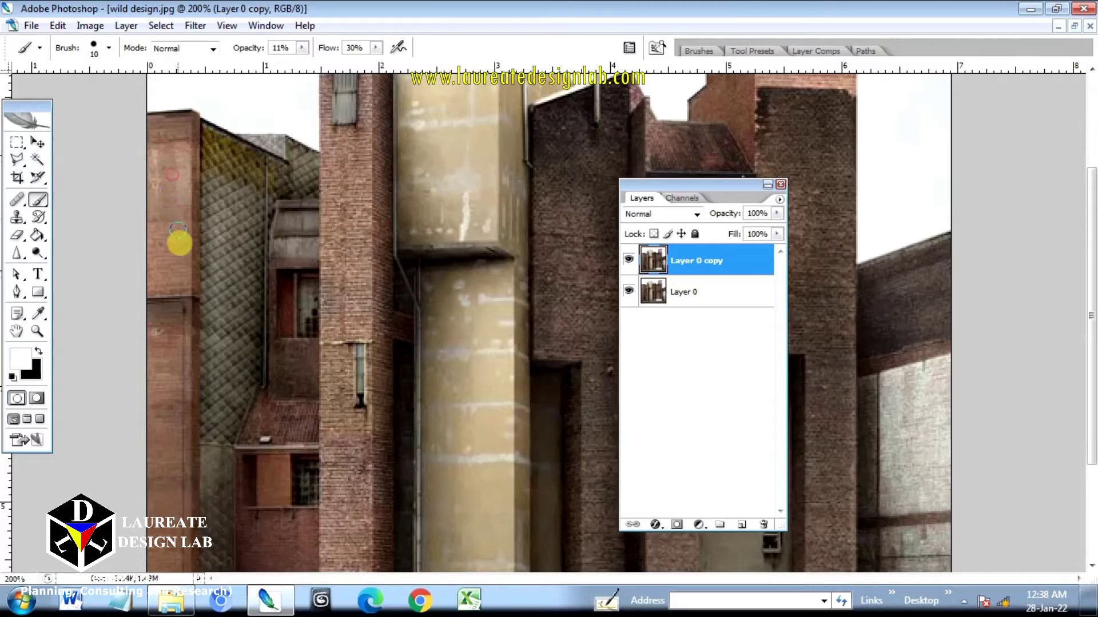
pyautogui.scroll(-4, 181, 213)
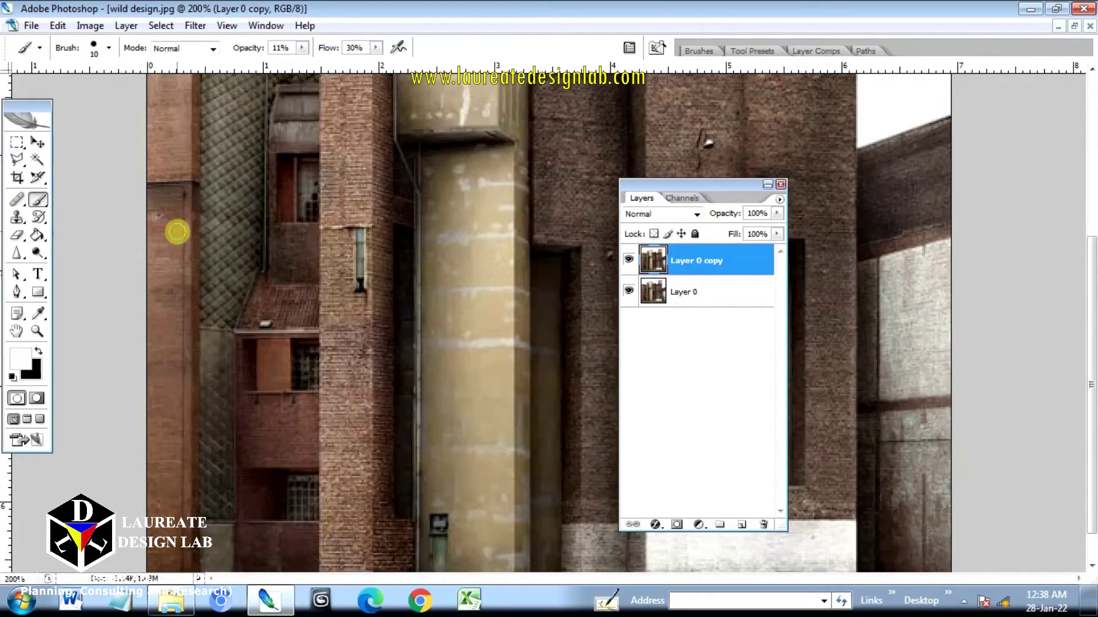
pyautogui.scroll(-2, 169, 314)
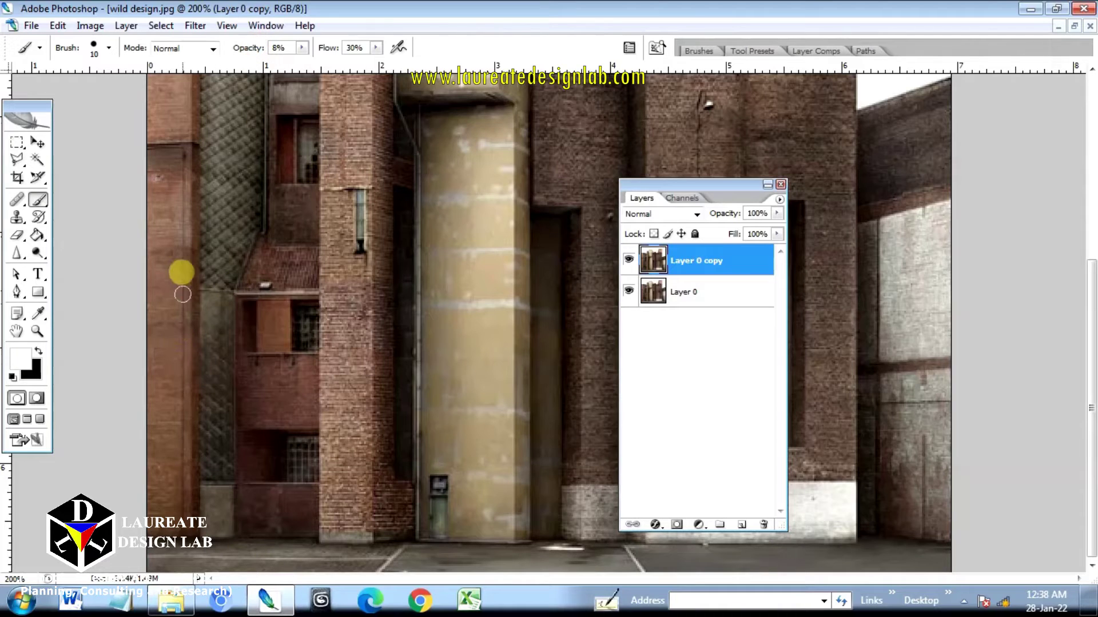
pyautogui.moveTo(182, 321)
pyautogui.mouseDown()
pyautogui.moveTo(179, 527)
pyautogui.moveTo(172, 326)
pyautogui.moveTo(168, 417)
pyautogui.moveTo(169, 442)
pyautogui.moveTo(177, 189)
pyautogui.mouseUp()
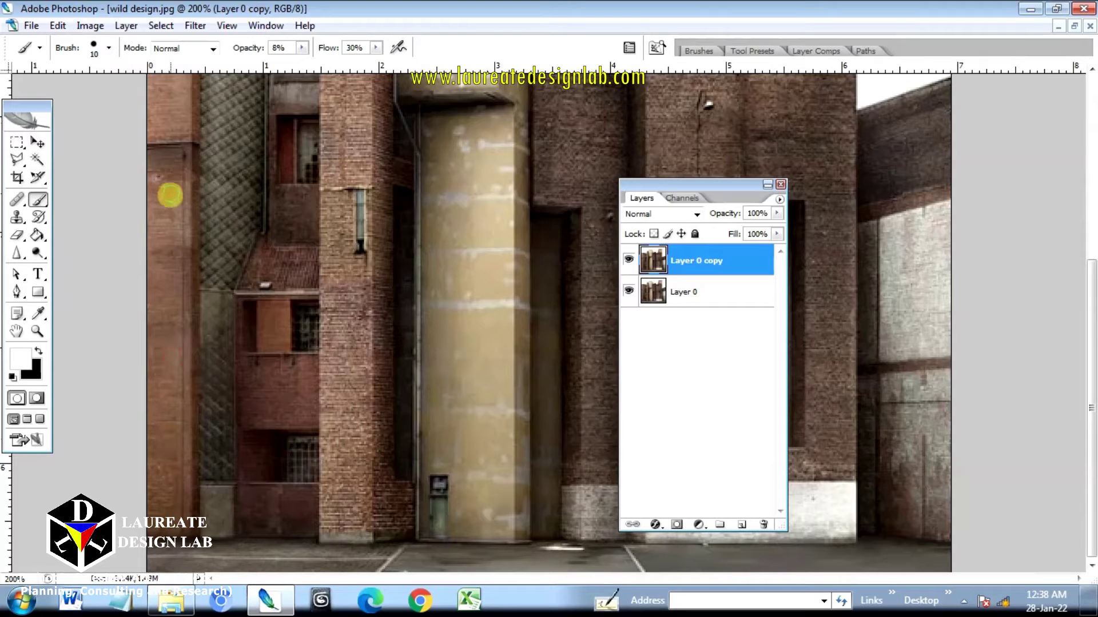
pyautogui.moveTo(163, 317); pyautogui.dragTo(168, 355)
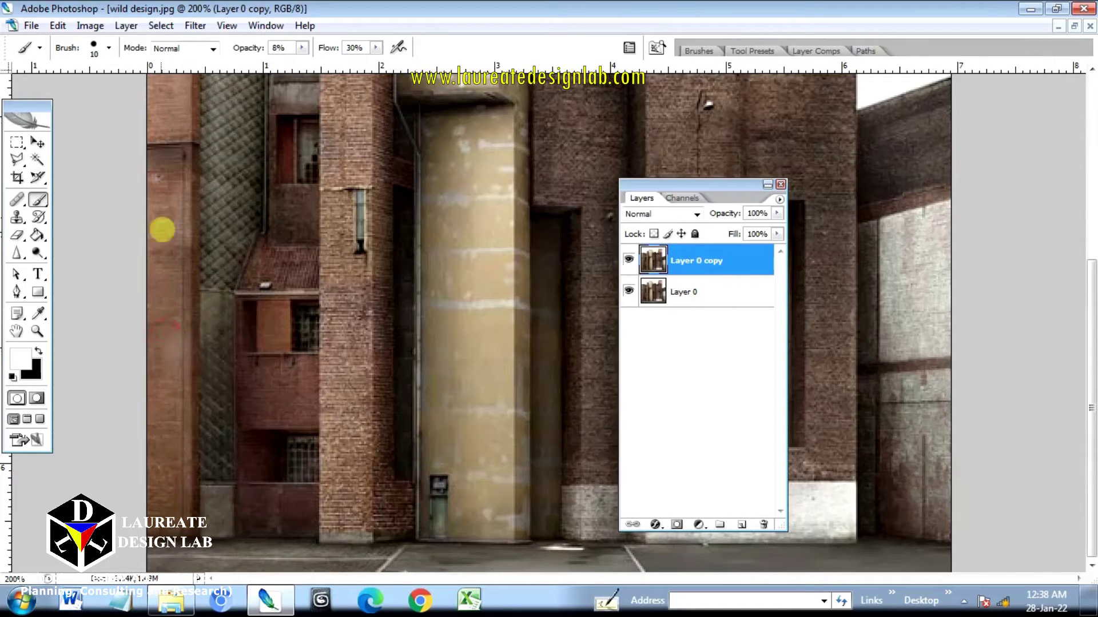
pyautogui.moveTo(162, 183); pyautogui.dragTo(169, 241)
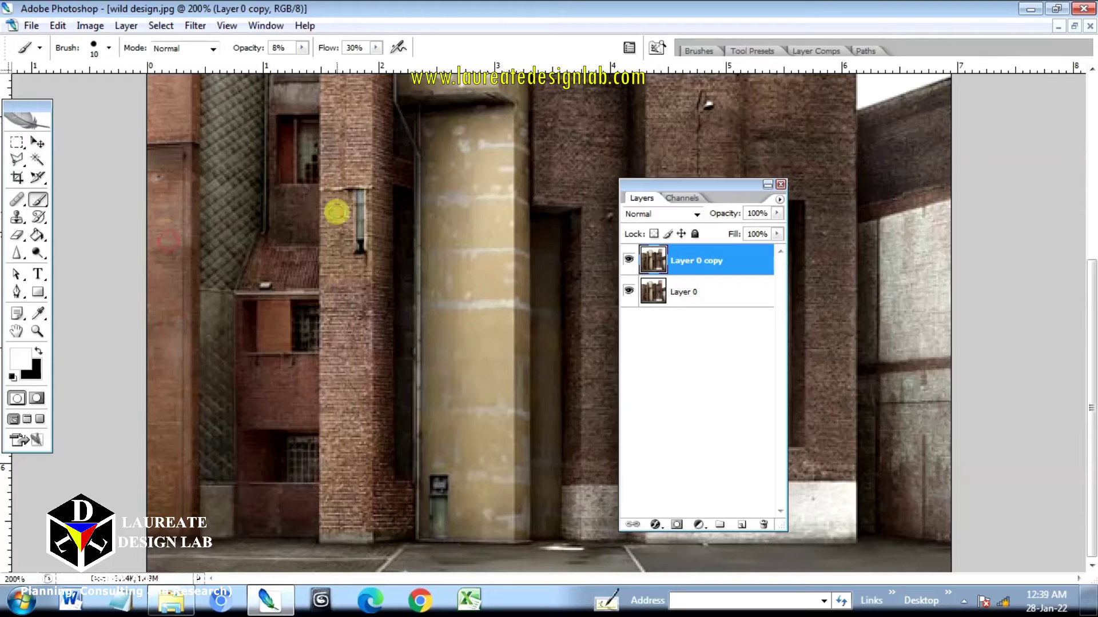
# Paint soft white highlights along the front face of the narrow brick tower at 8% opacity.
pyautogui.moveTo(359, 324); pyautogui.dragTo(365, 359)
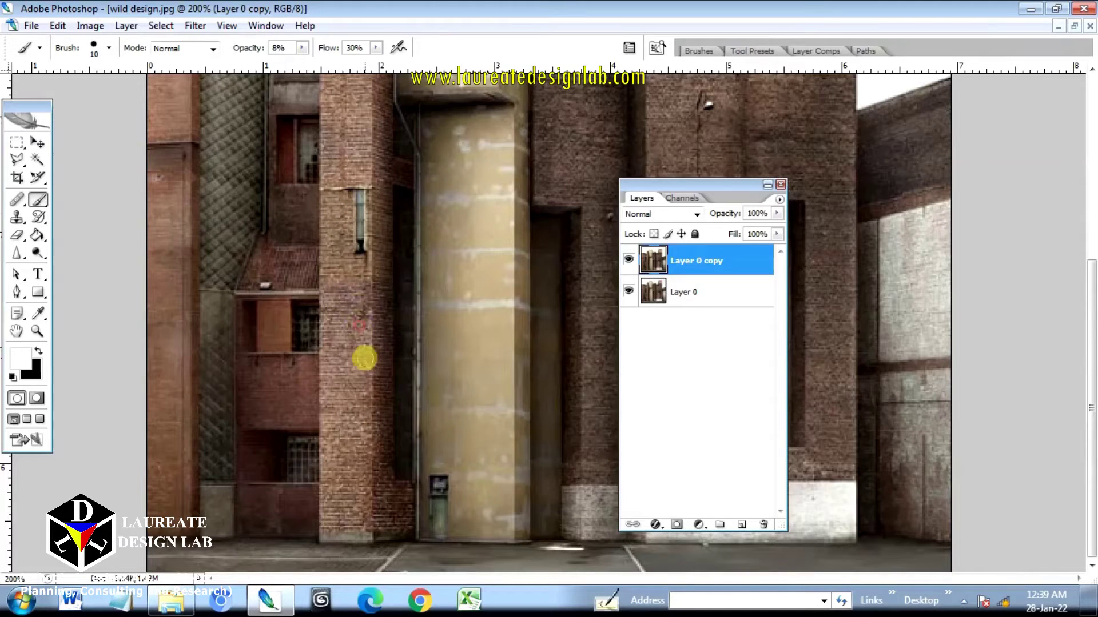
pyautogui.moveTo(358, 428); pyautogui.dragTo(363, 512)
pyautogui.moveTo(329, 397); pyautogui.dragTo(323, 489)
pyautogui.scroll(2, 355, 197)
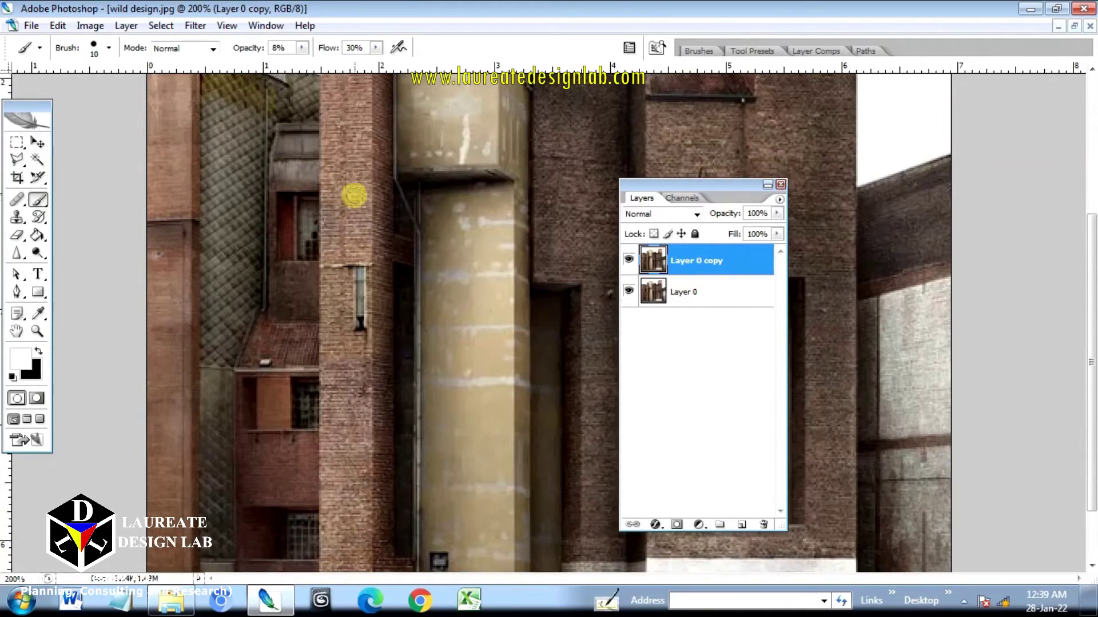
pyautogui.scroll(2, 354, 126)
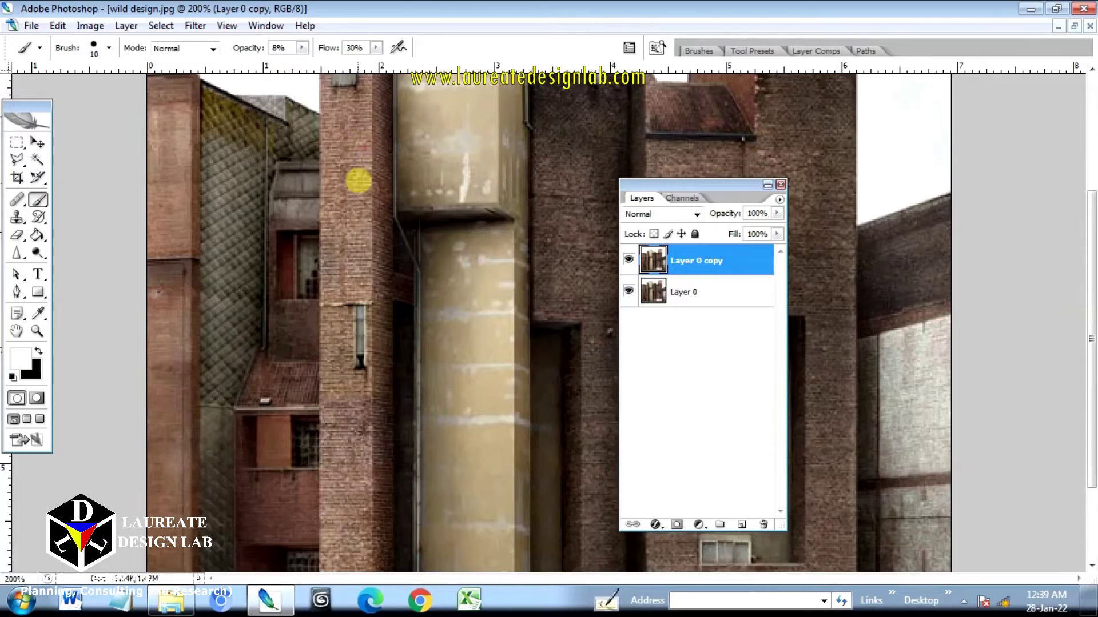
pyautogui.moveTo(362, 255); pyautogui.dragTo(349, 335)
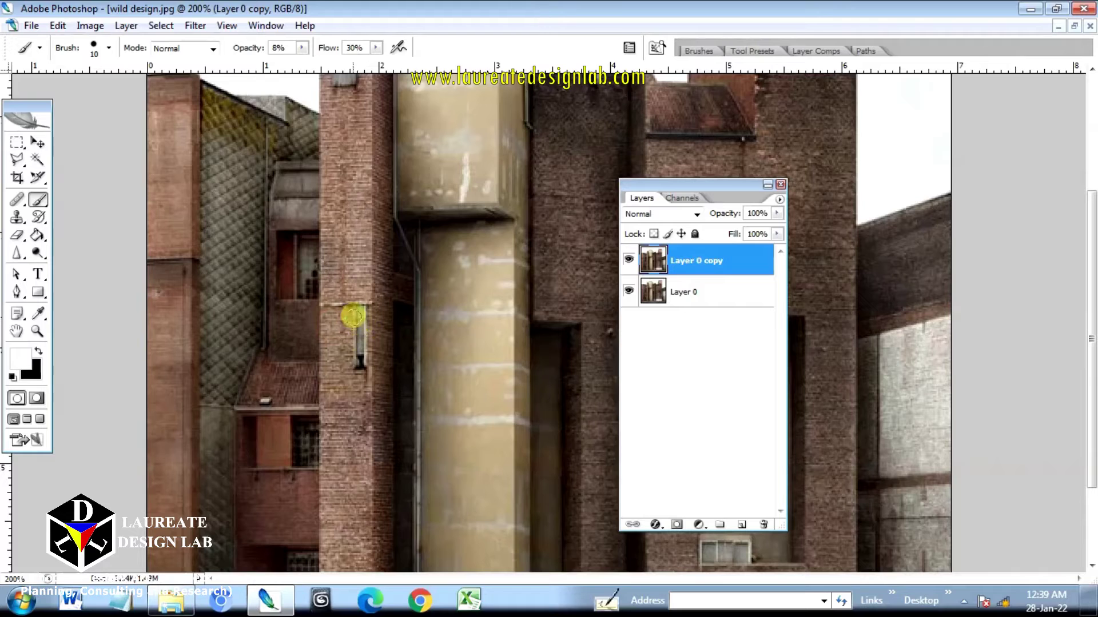
# Brighten the front face of the yellow tower's upper section with faint white strokes at 8% opacity.
pyautogui.scroll(5, 362, 323)
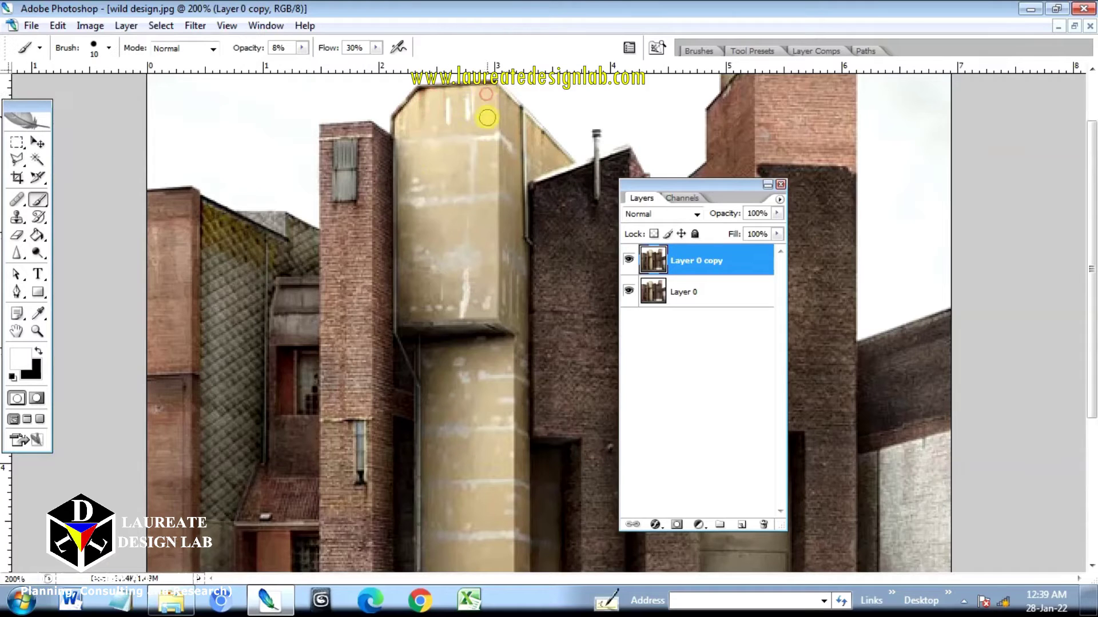
pyautogui.moveTo(487, 118); pyautogui.dragTo(479, 194)
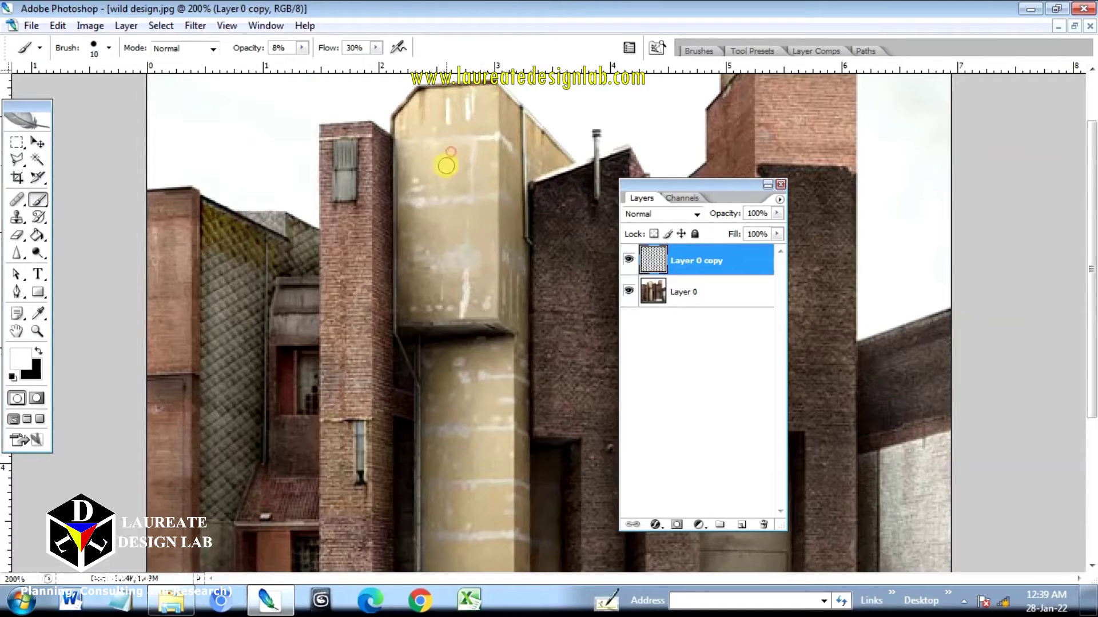
pyautogui.moveTo(449, 150); pyautogui.dragTo(447, 167)
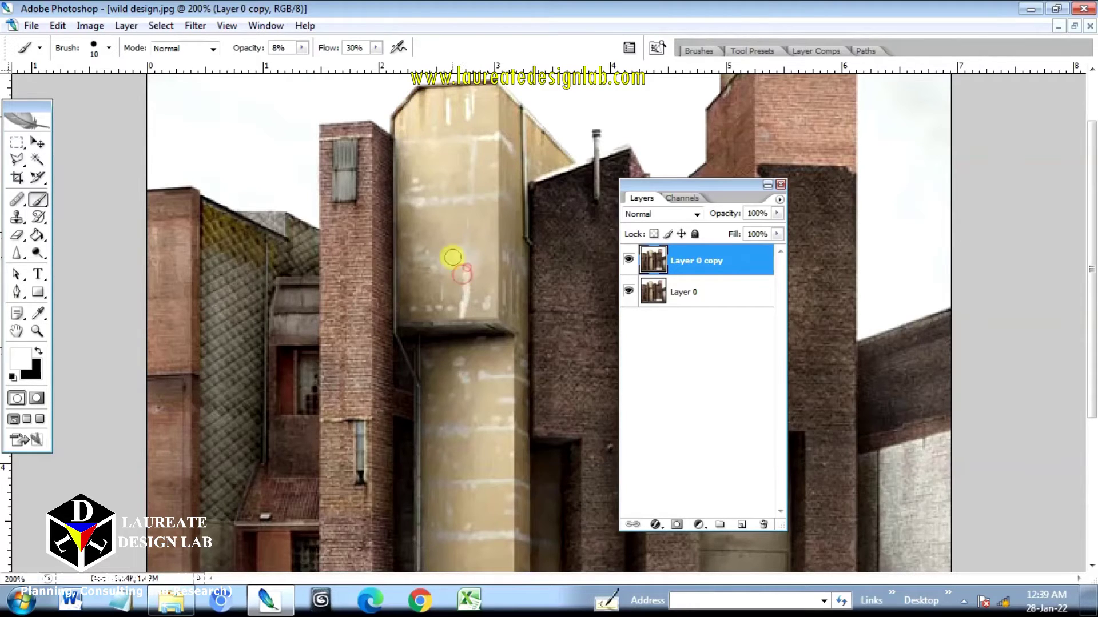
pyautogui.moveTo(452, 258)
pyautogui.mouseDown()
pyautogui.moveTo(443, 300)
pyautogui.moveTo(469, 312)
pyautogui.mouseUp()
pyautogui.moveTo(478, 272); pyautogui.dragTo(489, 309)
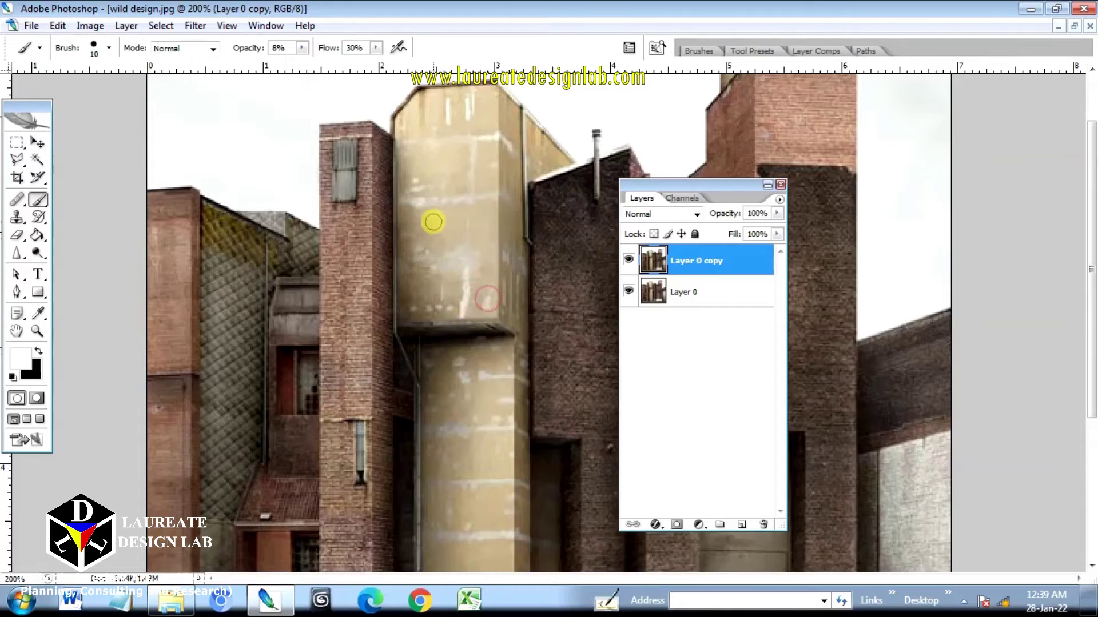
pyautogui.moveTo(435, 224)
pyautogui.mouseDown()
pyautogui.moveTo(453, 246)
pyautogui.moveTo(451, 220)
pyautogui.mouseUp()
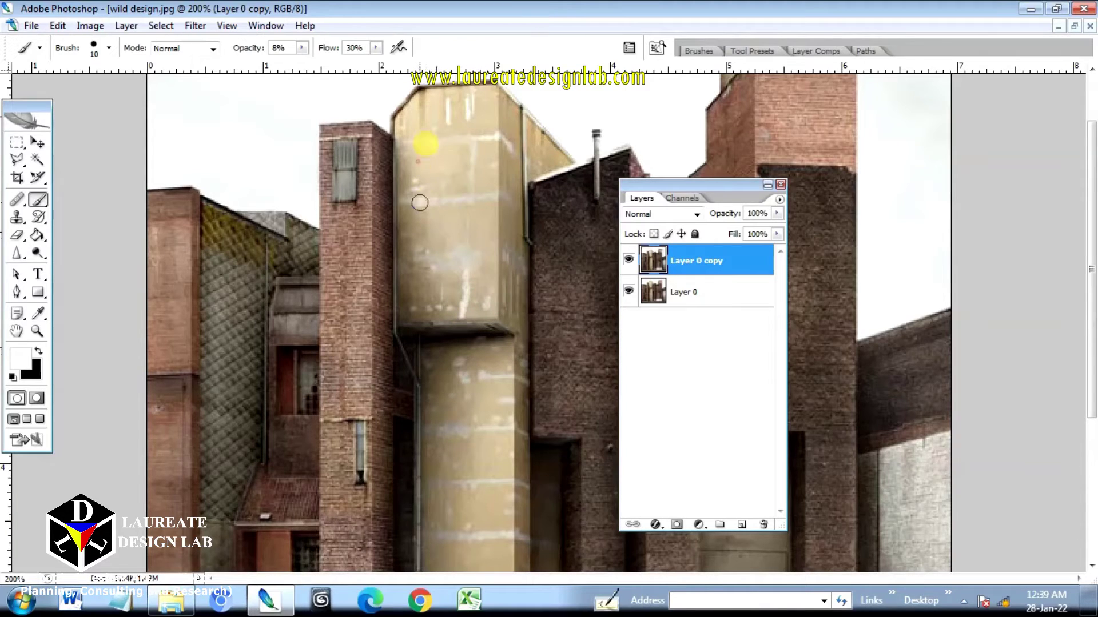
pyautogui.moveTo(444, 171); pyautogui.dragTo(465, 157)
pyautogui.moveTo(467, 236); pyautogui.dragTo(438, 303)
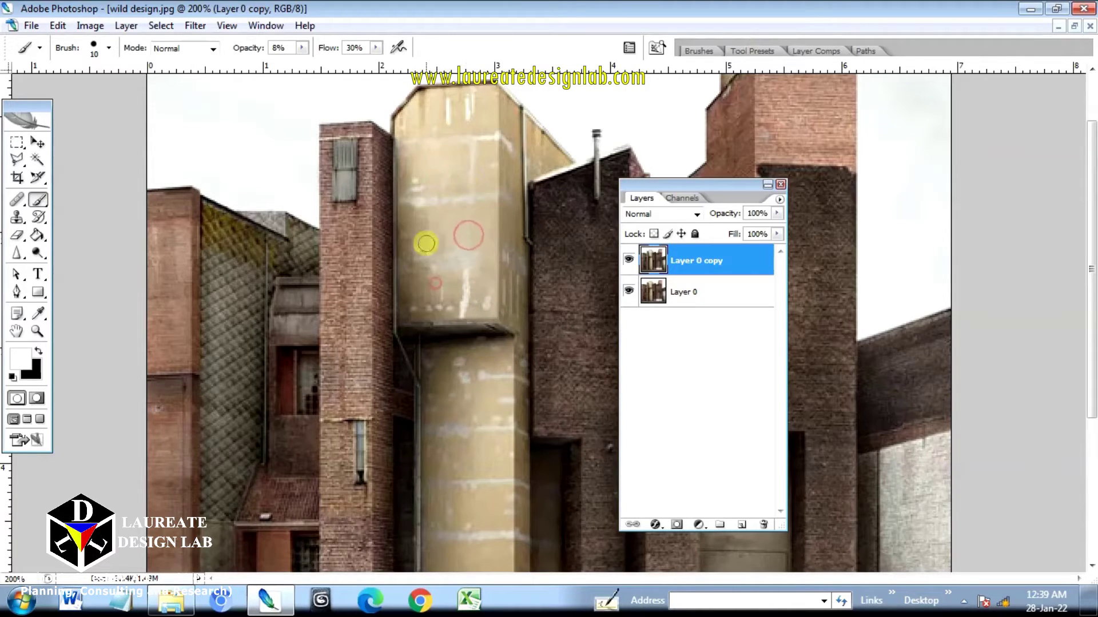
pyautogui.moveTo(426, 244)
pyautogui.mouseDown()
pyautogui.moveTo(430, 290)
pyautogui.moveTo(464, 277)
pyautogui.mouseUp()
pyautogui.moveTo(488, 292); pyautogui.dragTo(486, 307)
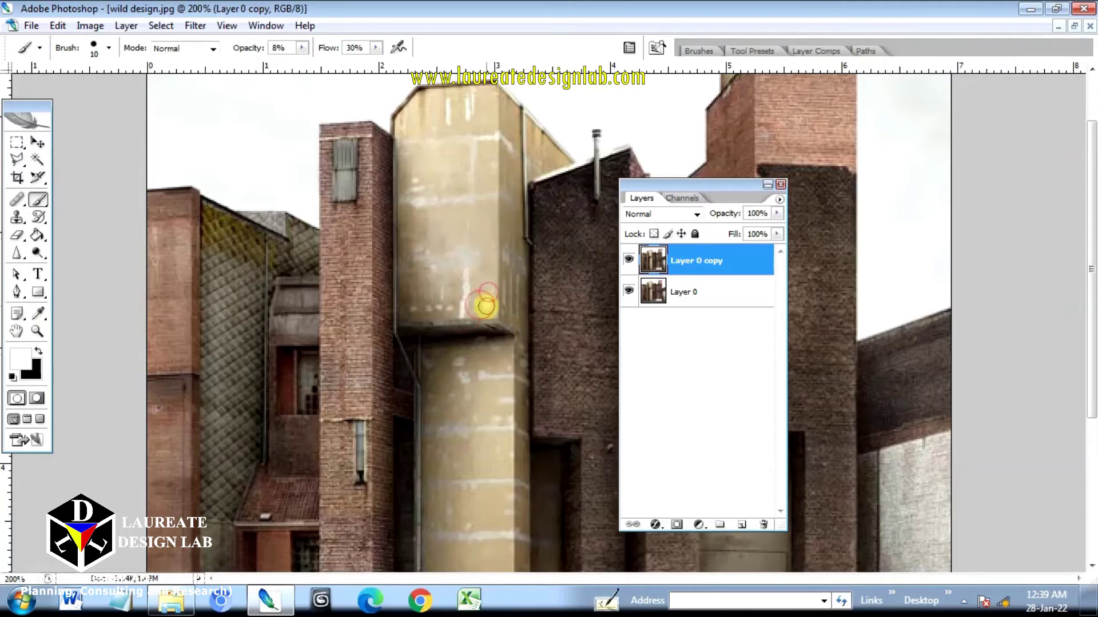
# Add faint white highlights down the narrow side face of the yellow tower's upper section.
pyautogui.scroll(-1, 485, 271)
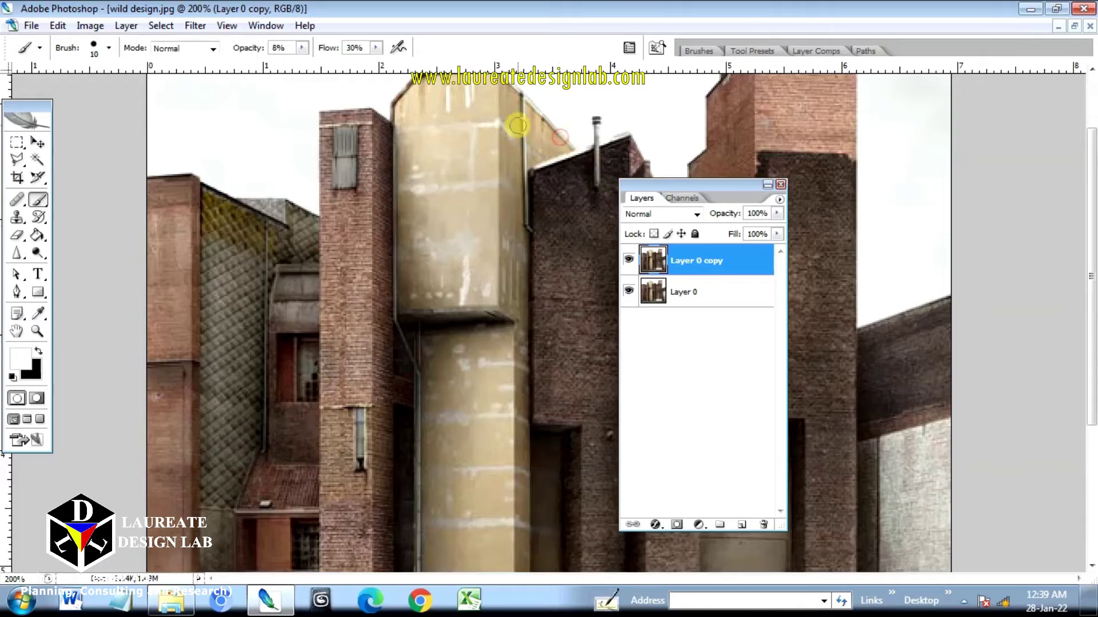
pyautogui.moveTo(513, 177); pyautogui.dragTo(508, 297)
pyautogui.moveTo(523, 247); pyautogui.dragTo(522, 329)
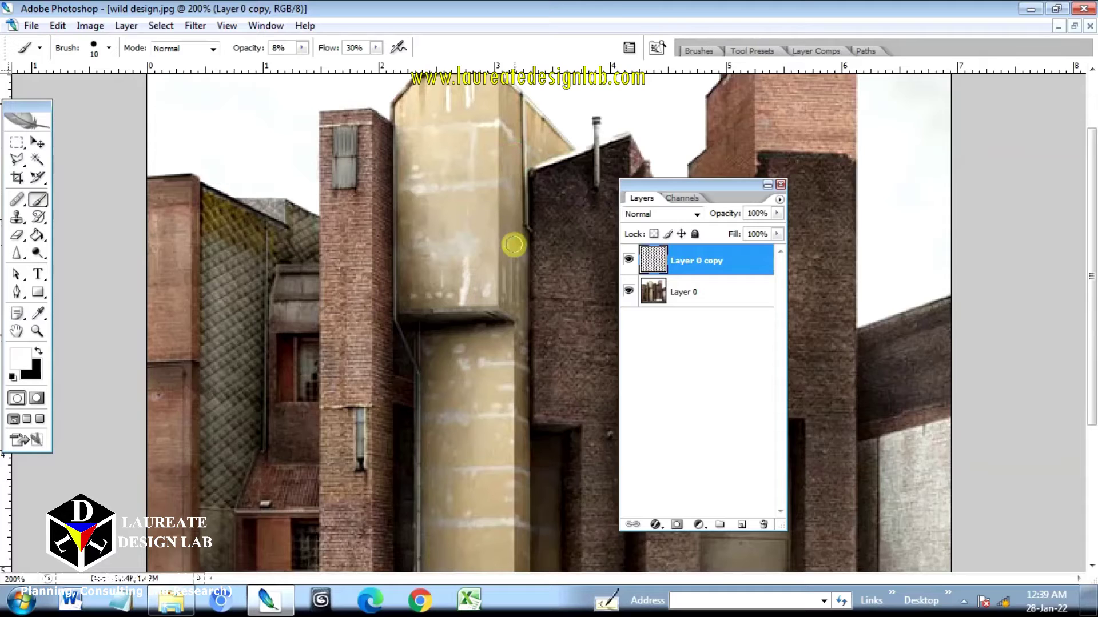
# Raise the brush opacity to 18% and paint a white highlight on the yellow tower's lower section.
pyautogui.scroll(-2, 513, 234)
pyautogui.scroll(-5, 510, 223)
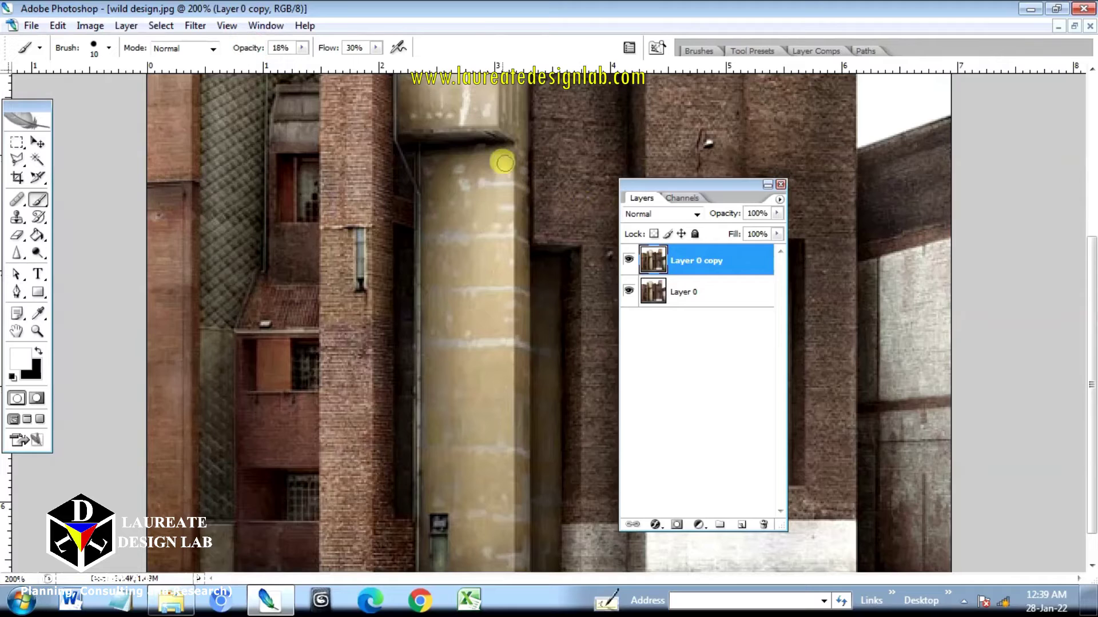
pyautogui.scroll(-2, 504, 349)
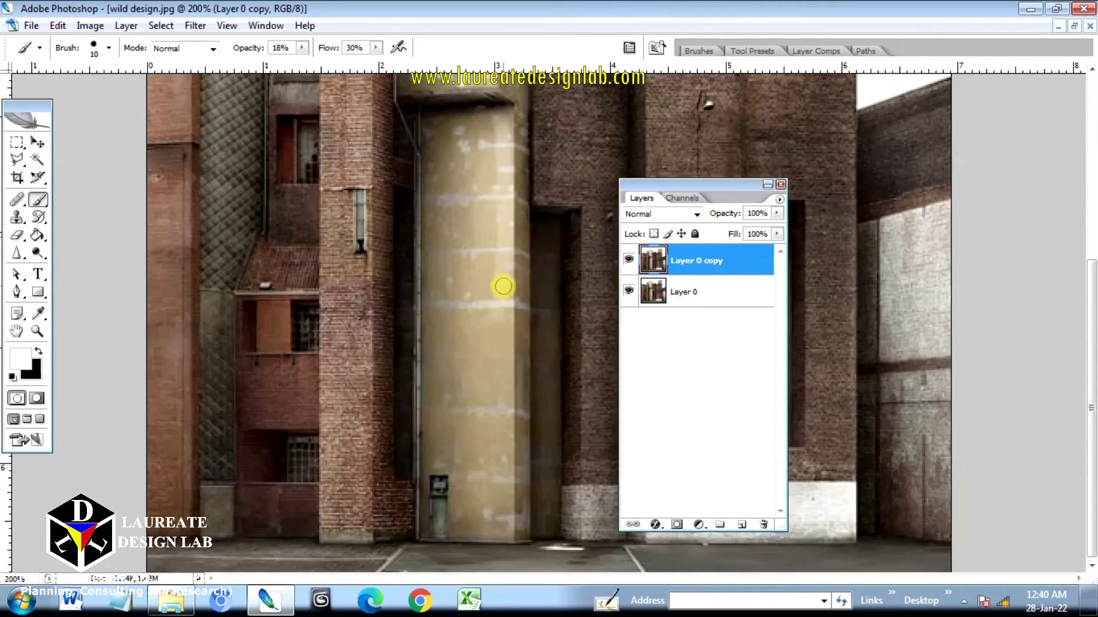
pyautogui.moveTo(498, 321)
pyautogui.mouseDown()
pyautogui.moveTo(490, 429)
pyautogui.moveTo(480, 358)
pyautogui.moveTo(488, 422)
pyautogui.moveTo(509, 400)
pyautogui.moveTo(497, 520)
pyautogui.moveTo(477, 332)
pyautogui.mouseUp()
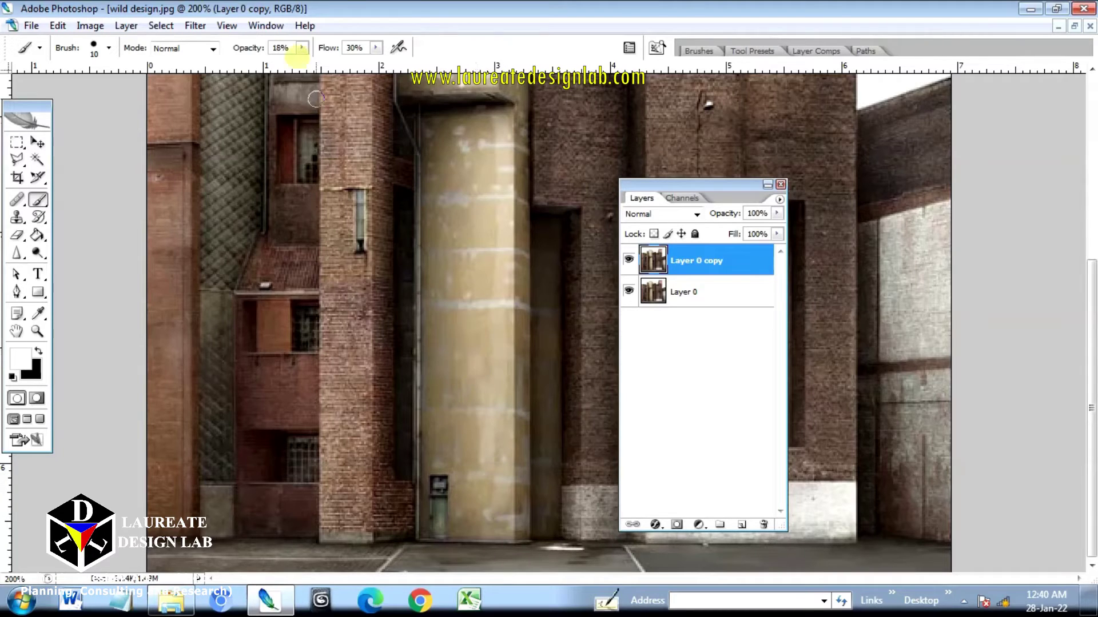
# Set the brush opacity to 9% and brighten the yellow tower's lower front face down to its base.
pyautogui.moveTo(253, 50); pyautogui.dragTo(251, 50)
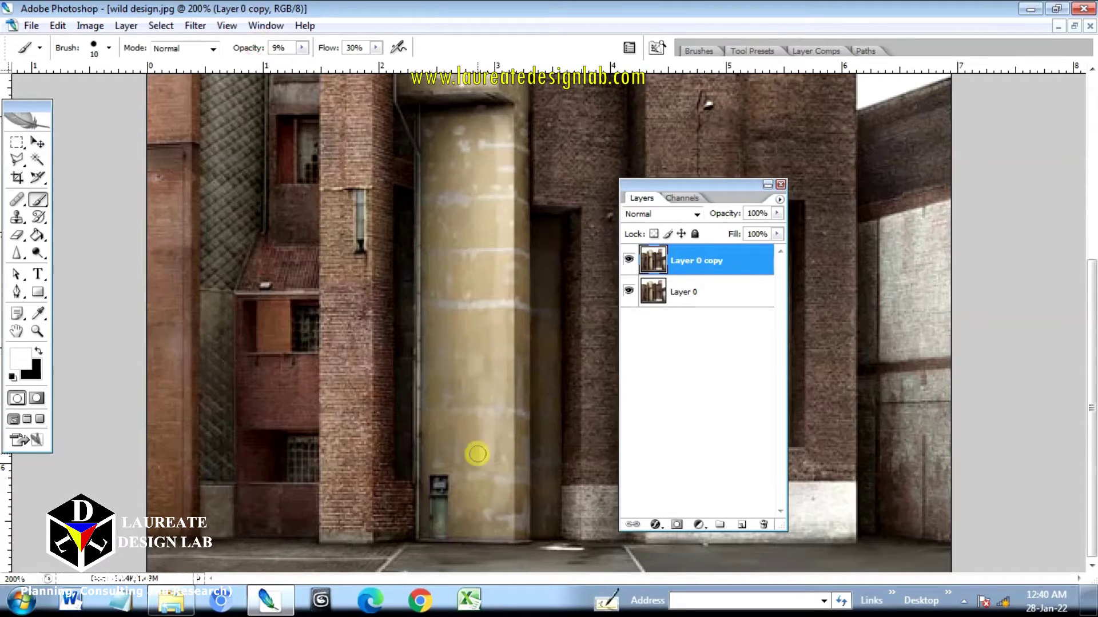
pyautogui.moveTo(476, 455)
pyautogui.mouseDown()
pyautogui.moveTo(479, 508)
pyautogui.moveTo(488, 505)
pyautogui.moveTo(502, 540)
pyautogui.moveTo(464, 292)
pyautogui.moveTo(467, 242)
pyautogui.moveTo(493, 191)
pyautogui.mouseUp()
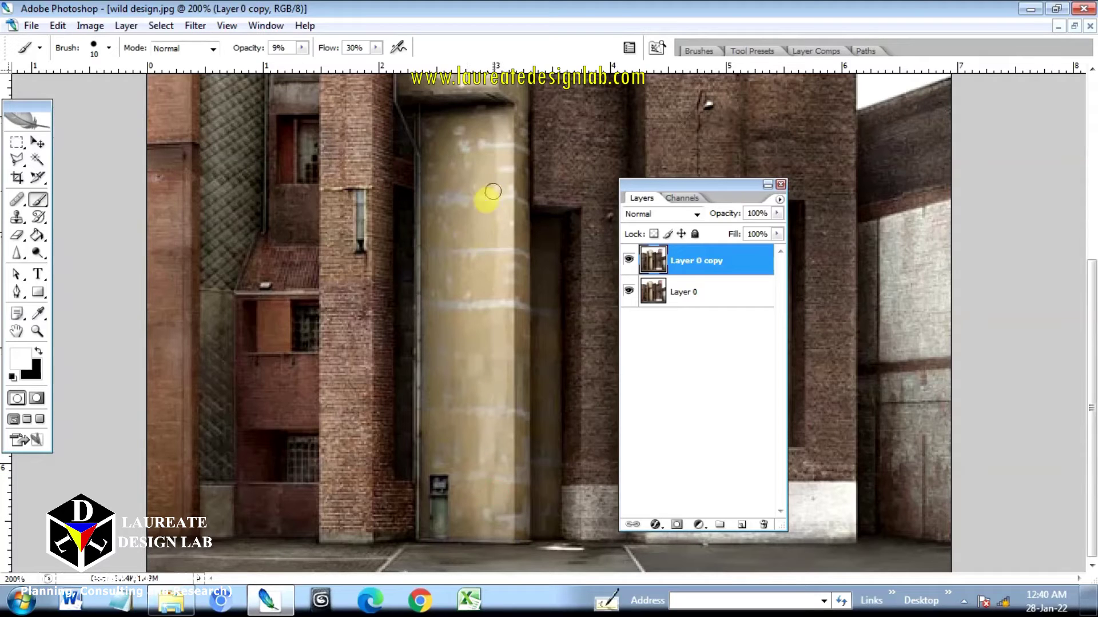
pyautogui.moveTo(481, 133); pyautogui.dragTo(483, 245)
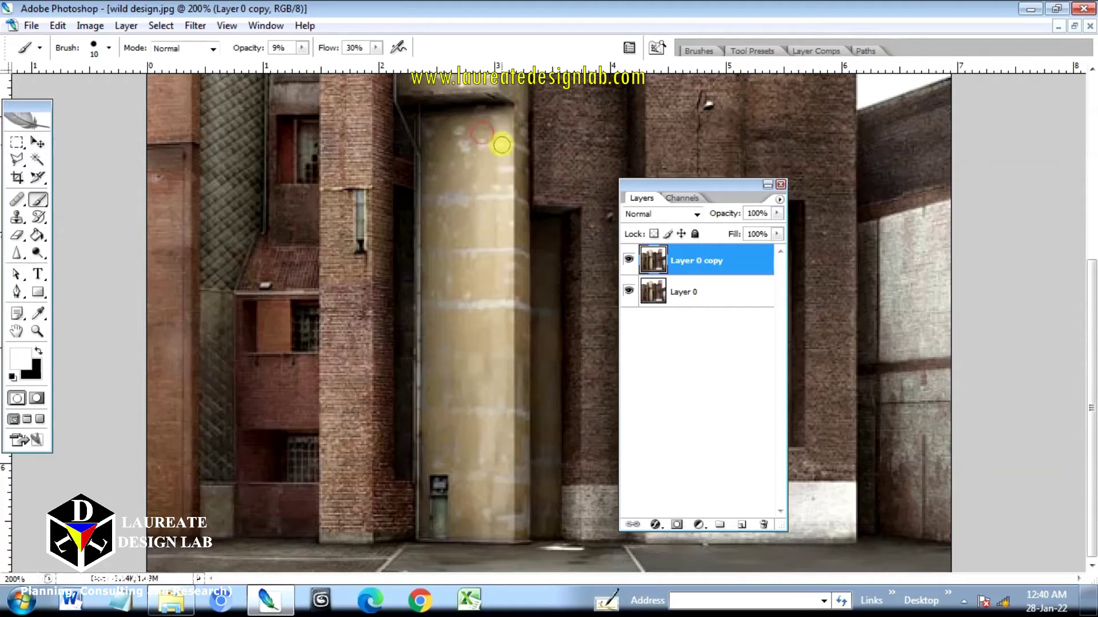
pyautogui.moveTo(486, 312)
pyautogui.mouseDown()
pyautogui.moveTo(480, 302)
pyautogui.moveTo(466, 377)
pyautogui.moveTo(463, 340)
pyautogui.mouseUp()
pyautogui.moveTo(463, 350)
pyautogui.mouseDown()
pyautogui.moveTo(467, 455)
pyautogui.moveTo(502, 328)
pyautogui.moveTo(478, 498)
pyautogui.moveTo(454, 352)
pyautogui.moveTo(442, 498)
pyautogui.moveTo(453, 457)
pyautogui.moveTo(464, 545)
pyautogui.mouseUp()
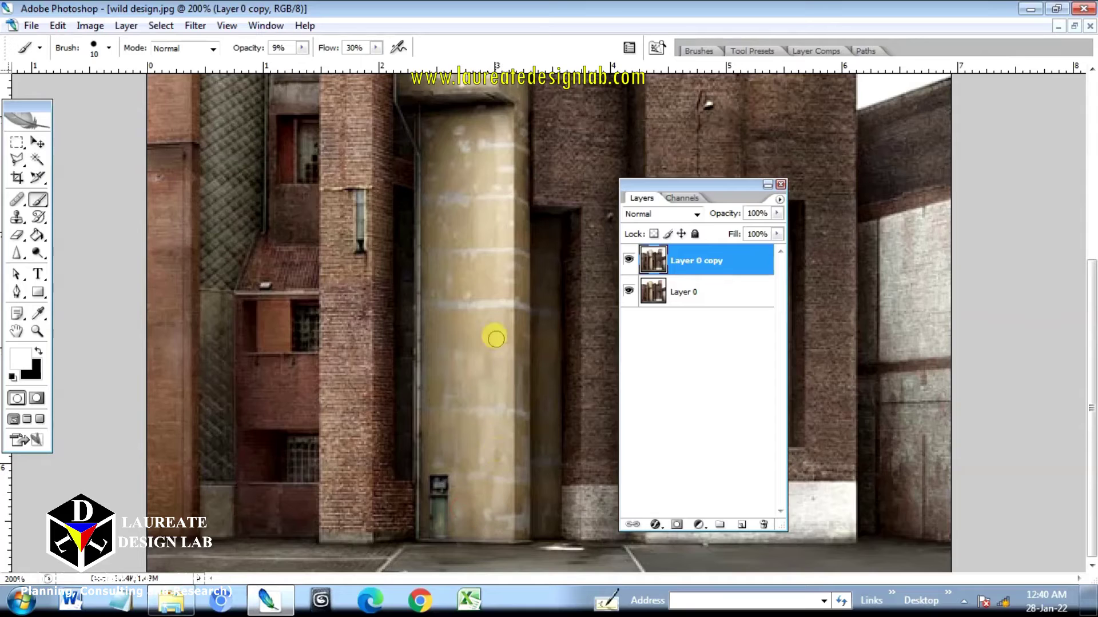
pyautogui.moveTo(487, 347)
pyautogui.mouseDown()
pyautogui.moveTo(477, 473)
pyautogui.moveTo(482, 439)
pyautogui.moveTo(490, 507)
pyautogui.mouseUp()
pyautogui.moveTo(492, 454); pyautogui.dragTo(506, 537)
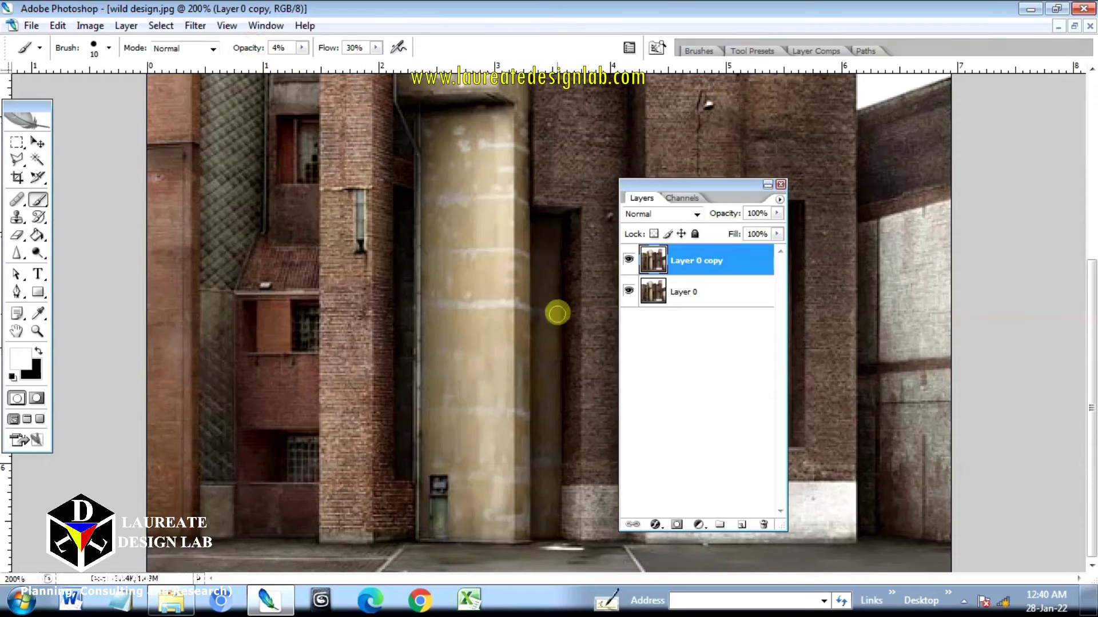
# Lower the brush opacity to 4% and lightly highlight the dark recessed panel beside the yellow tower.
pyautogui.moveTo(551, 233); pyautogui.dragTo(546, 519)
pyautogui.moveTo(543, 314); pyautogui.dragTo(544, 355)
pyautogui.moveTo(553, 232); pyautogui.dragTo(552, 357)
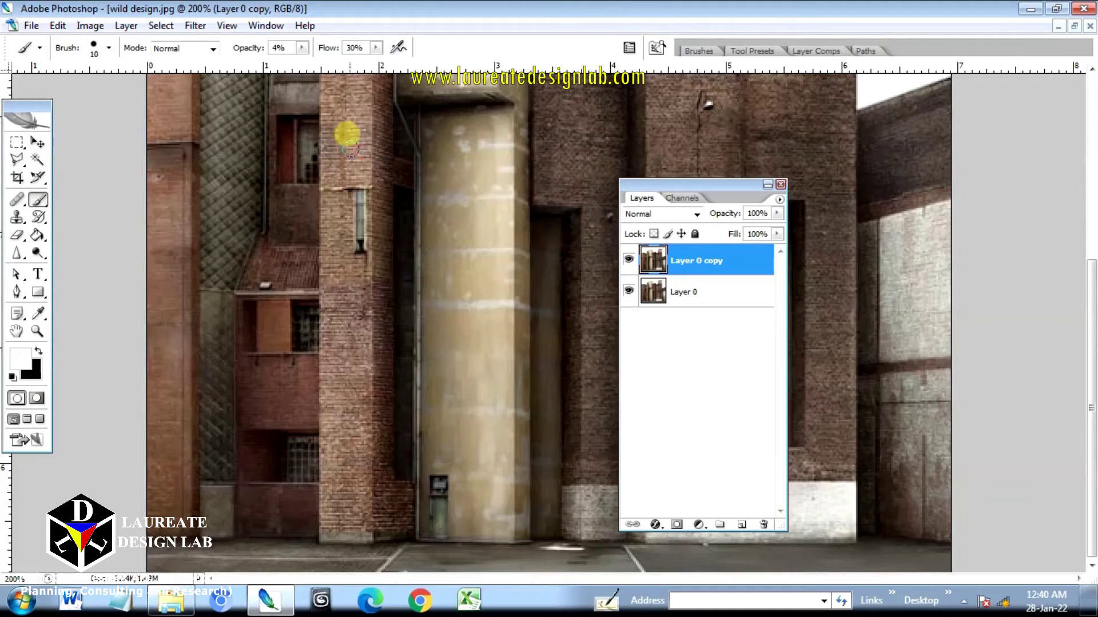
# Add very faint white highlights to the narrow brick tower and the dark brick wall beside the recessed panel at 4% opacity.
pyautogui.moveTo(347, 131); pyautogui.dragTo(359, 341)
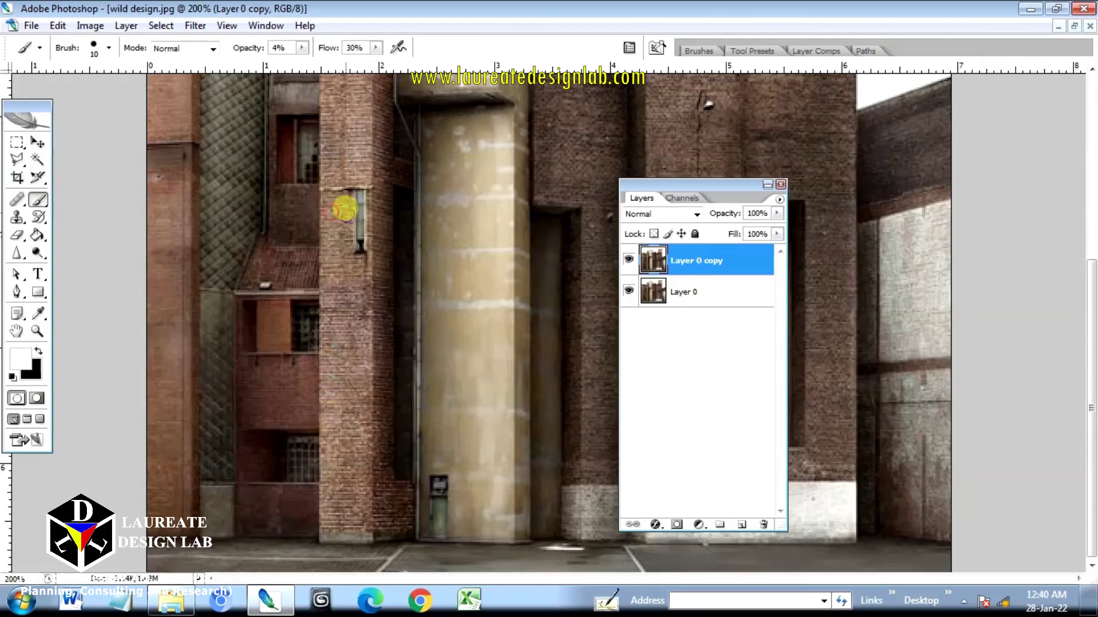
pyautogui.moveTo(345, 200); pyautogui.dragTo(345, 293)
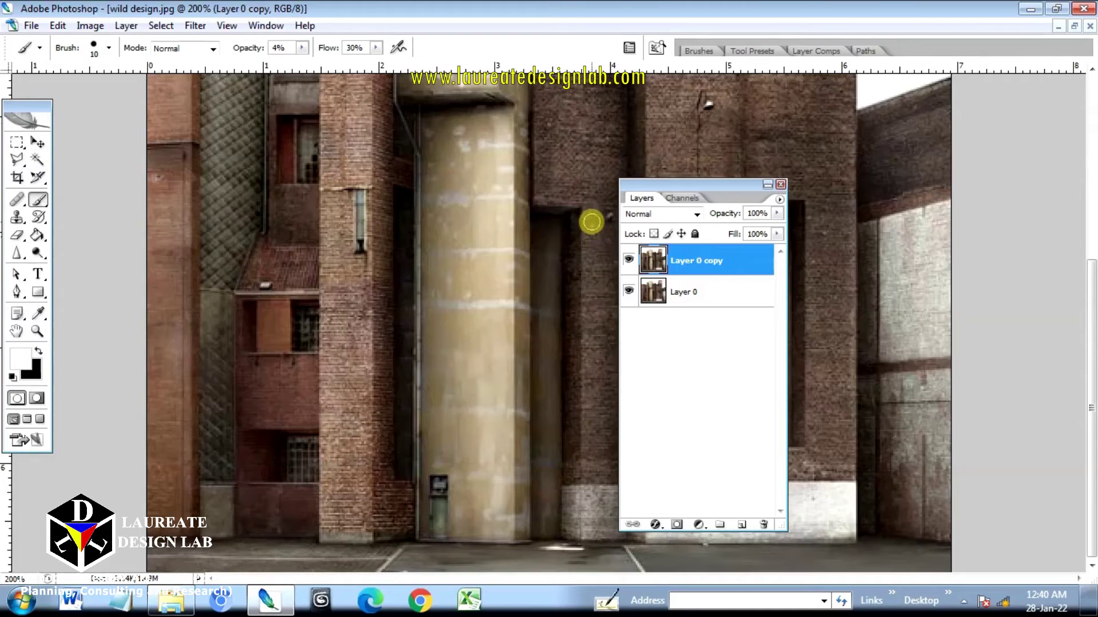
pyautogui.moveTo(592, 222); pyautogui.dragTo(591, 523)
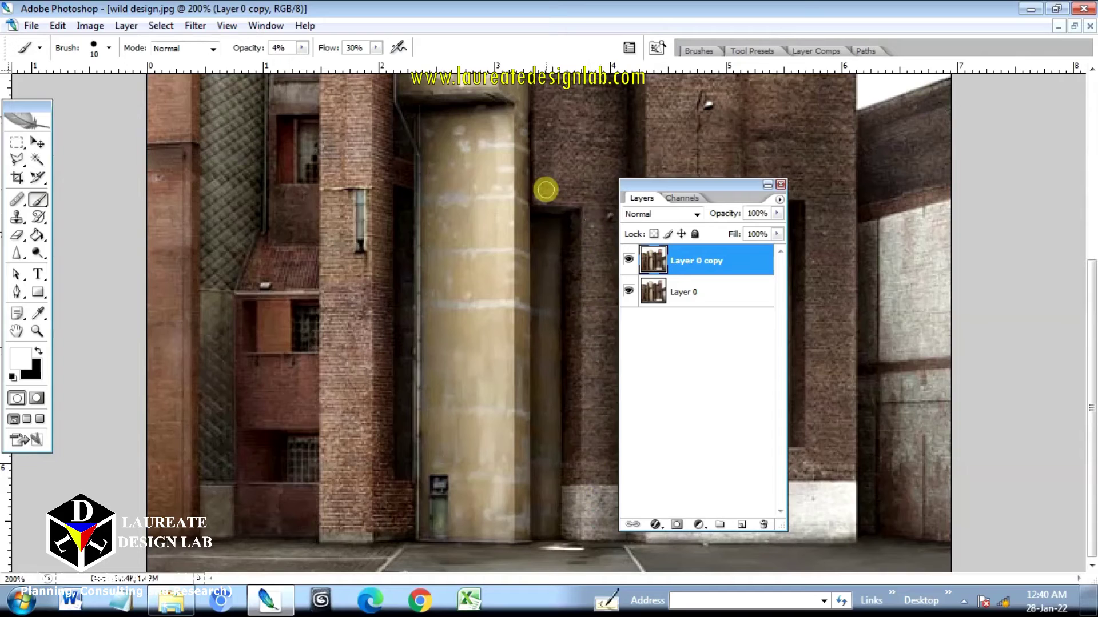
pyautogui.moveTo(588, 209); pyautogui.dragTo(588, 520)
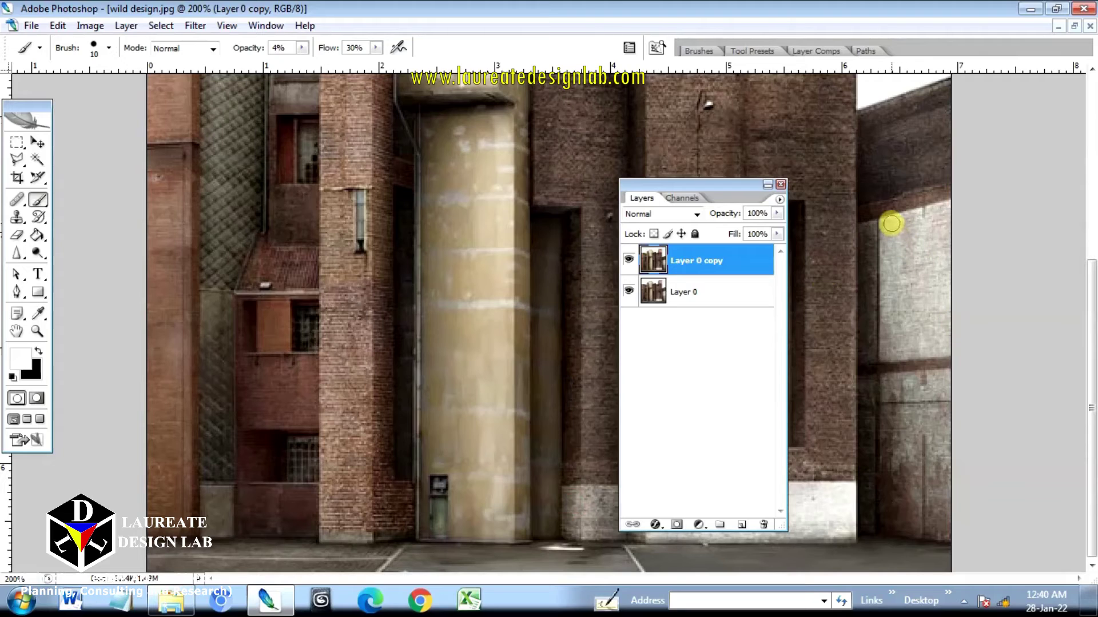
# Brighten the pale upper wall at the photo's right edge with white strokes, raising the brush opacity from 4% to 10%.
pyautogui.moveTo(939, 256)
pyautogui.mouseDown()
pyautogui.moveTo(924, 222)
pyautogui.moveTo(909, 268)
pyautogui.moveTo(909, 229)
pyautogui.moveTo(889, 326)
pyautogui.mouseUp()
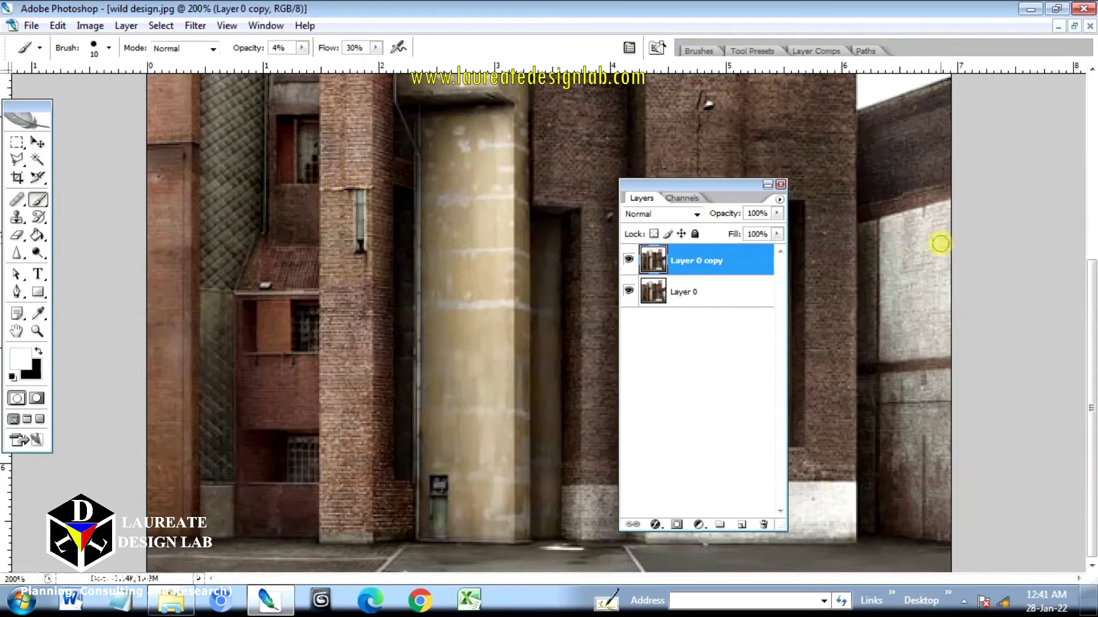
pyautogui.click(938, 234)
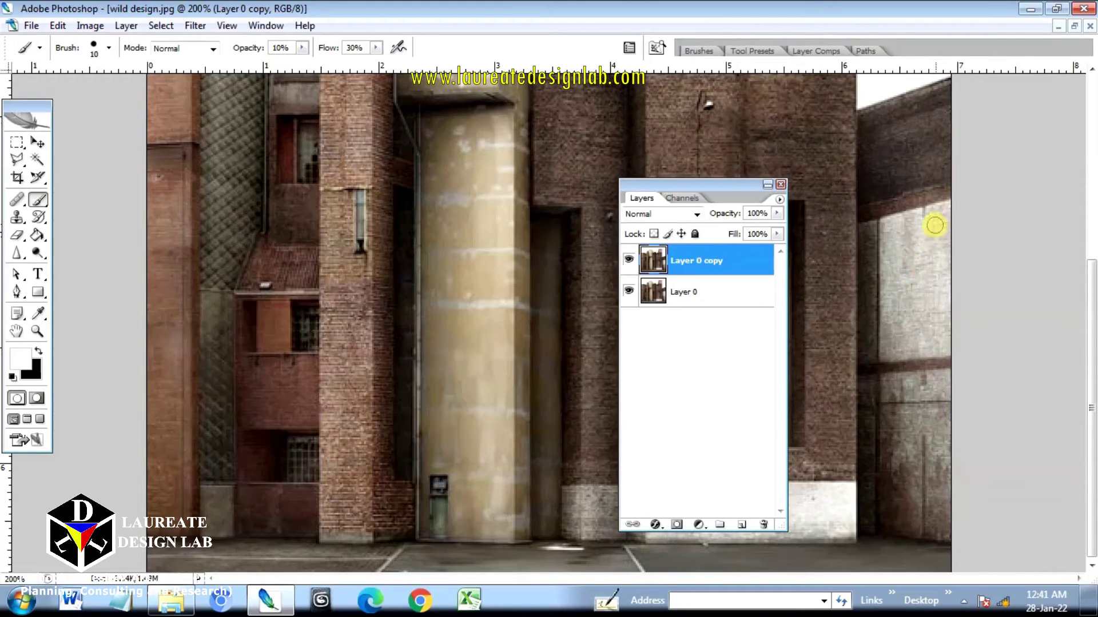
pyautogui.moveTo(890, 238)
pyautogui.mouseDown()
pyautogui.moveTo(886, 324)
pyautogui.moveTo(896, 327)
pyautogui.mouseUp()
pyautogui.click(944, 295)
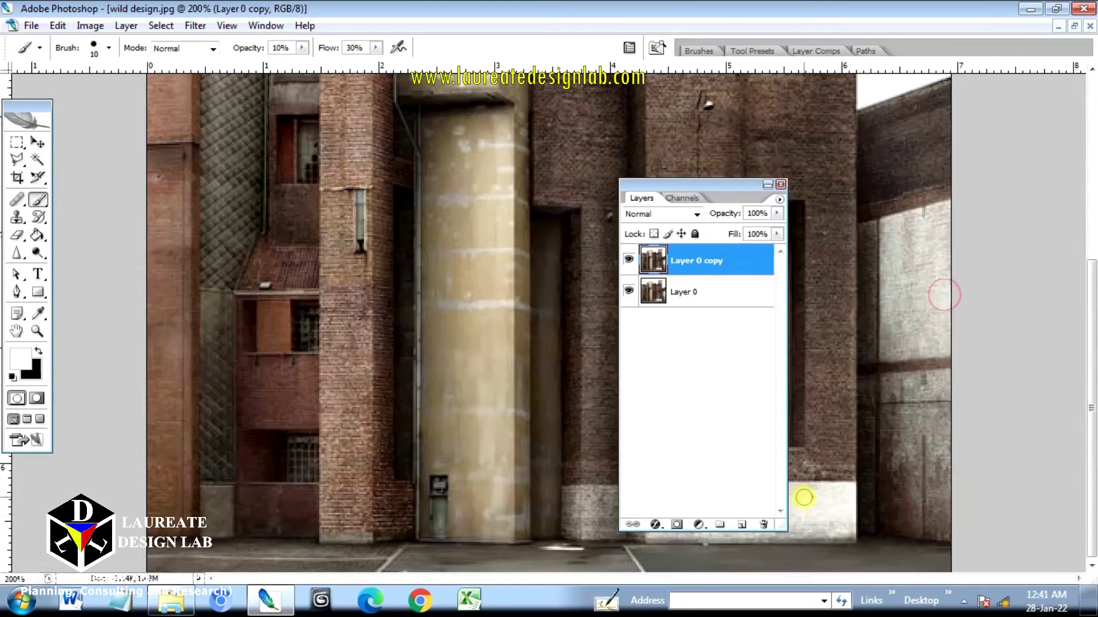
# Move the Layers palette off the white base band, then highlight the band and the bright ground mark at 10% opacity.
pyautogui.moveTo(746, 181); pyautogui.dragTo(642, 137)
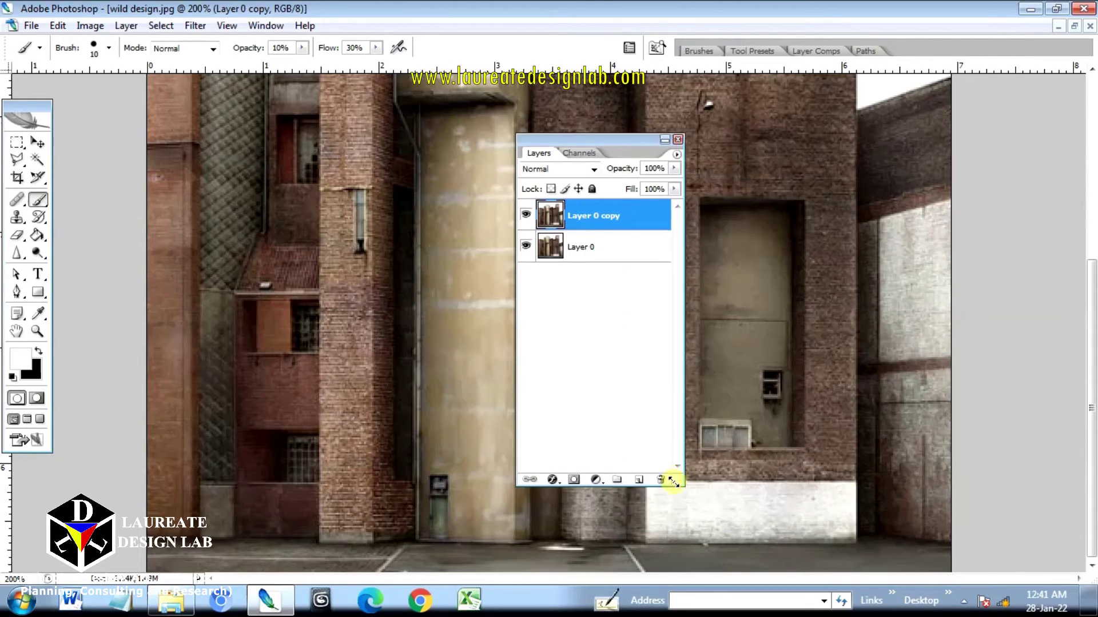
pyautogui.moveTo(759, 537); pyautogui.dragTo(717, 504)
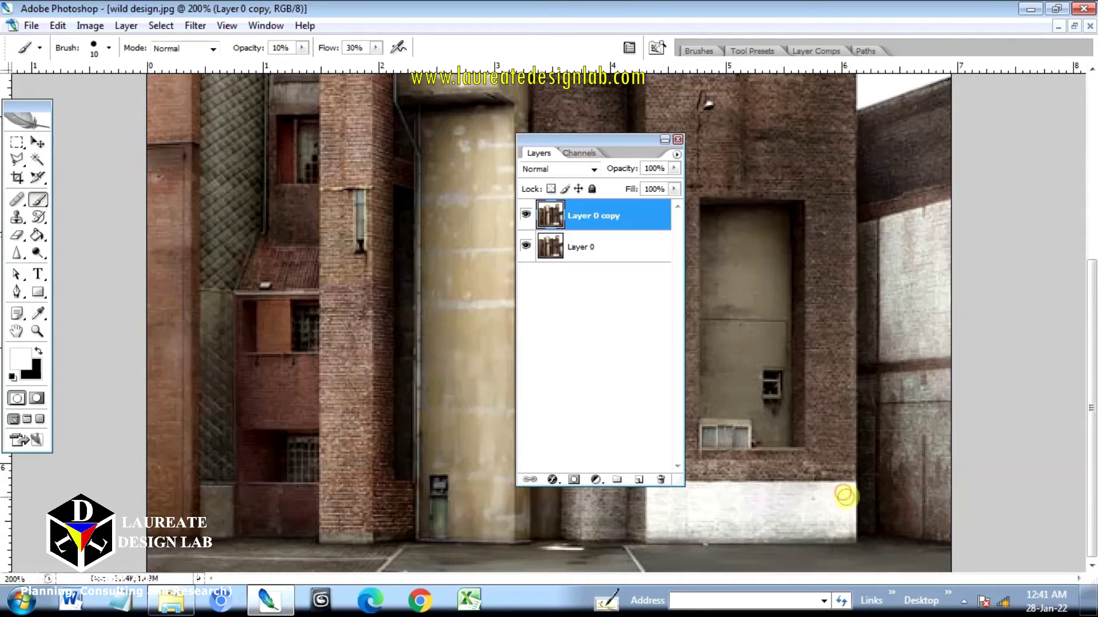
pyautogui.moveTo(829, 534); pyautogui.dragTo(772, 526)
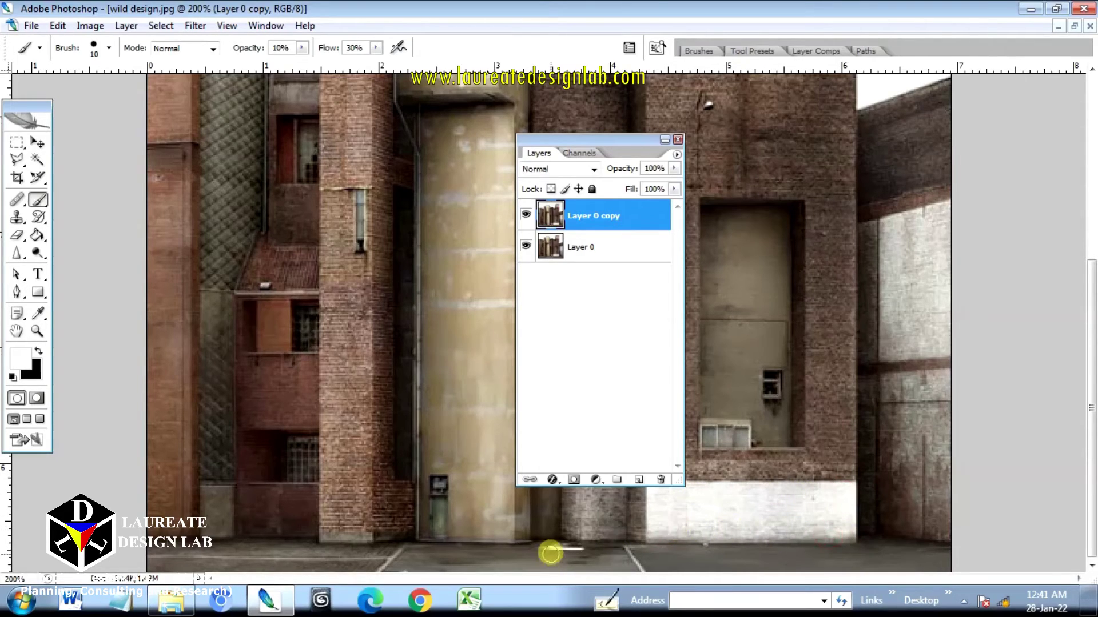
pyautogui.moveTo(552, 546); pyautogui.dragTo(573, 550)
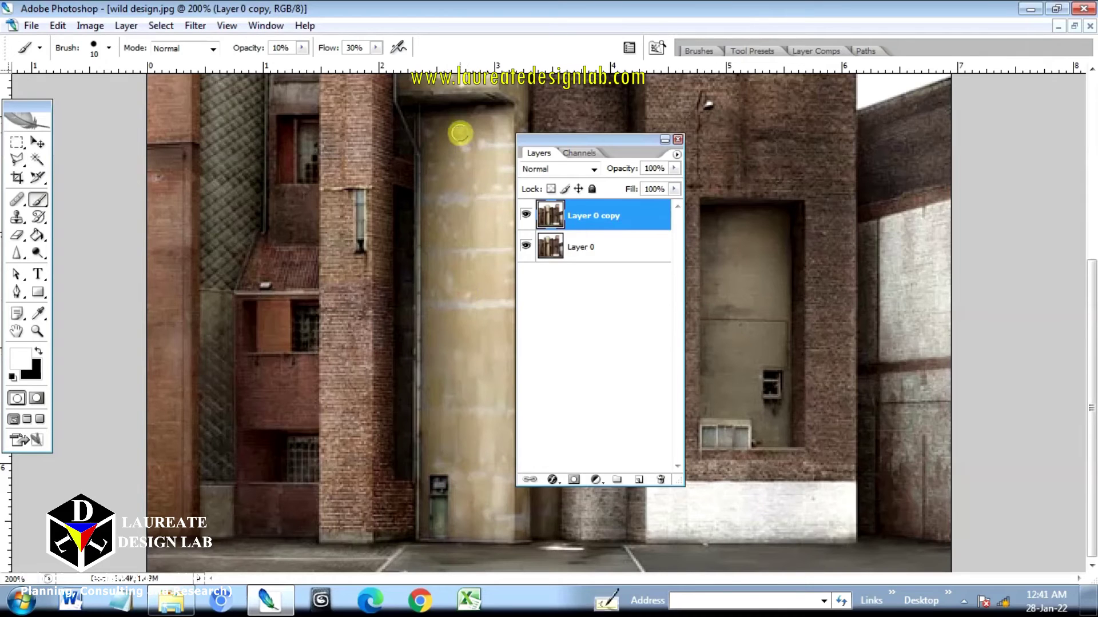
# Paint white highlights on the yellow tower's upper section, including its top edge and narrow side face, at 10% opacity.
pyautogui.scroll(3, 471, 215)
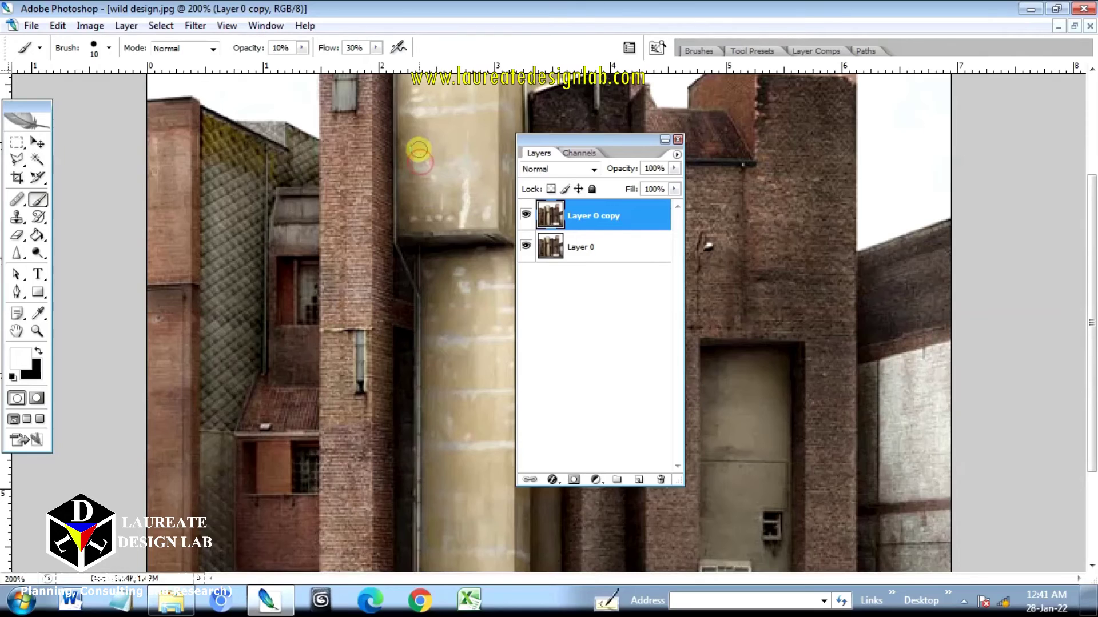
pyautogui.scroll(2, 432, 177)
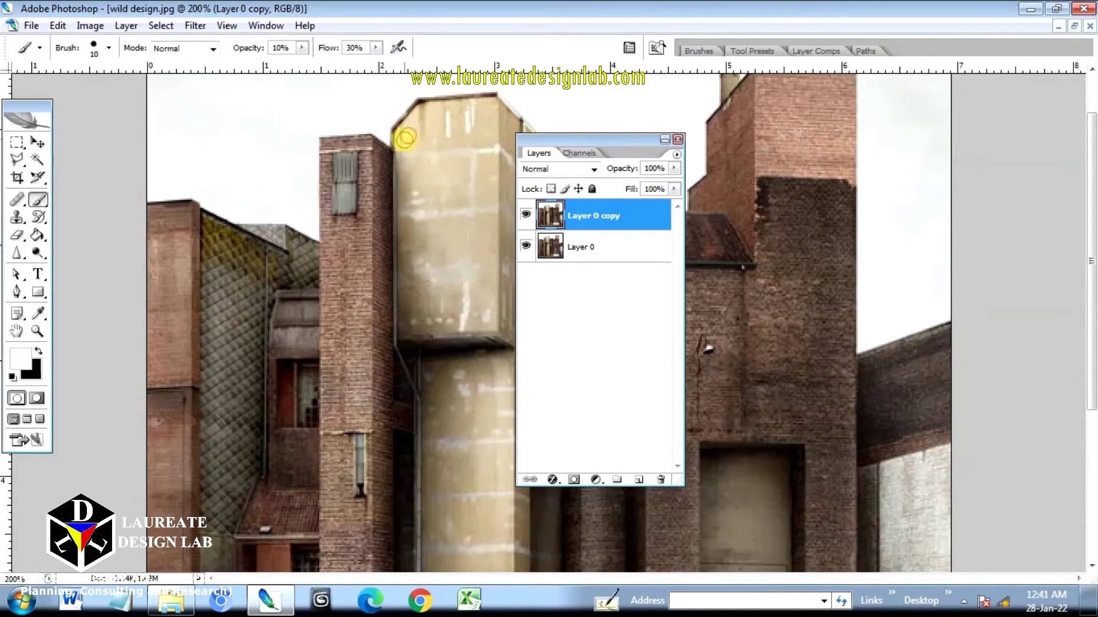
pyautogui.click(413, 129)
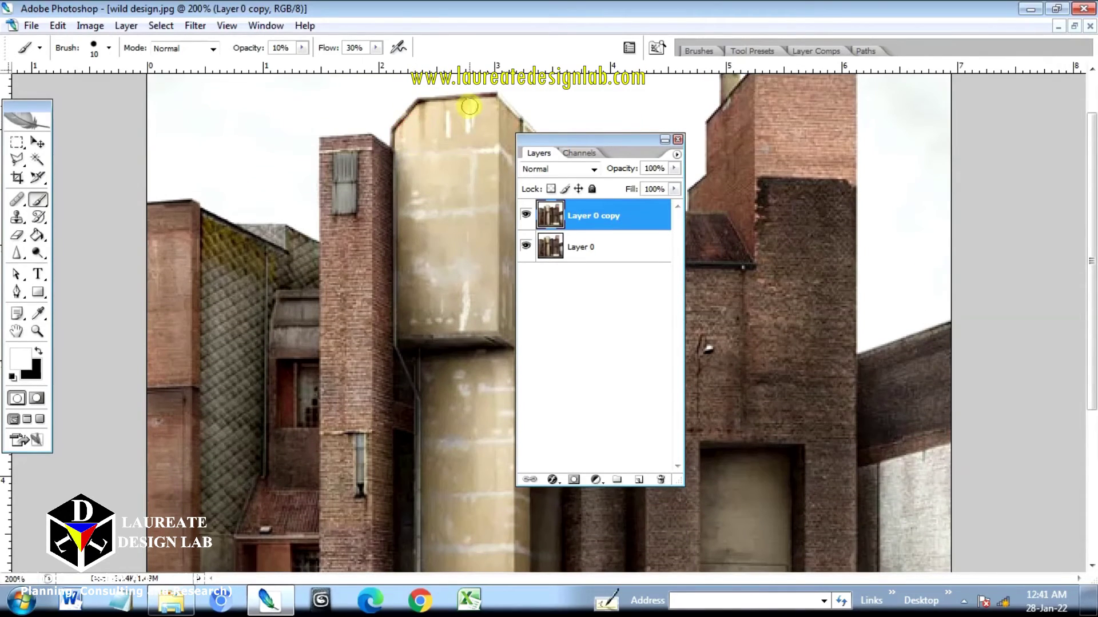
pyautogui.scroll(1, 483, 156)
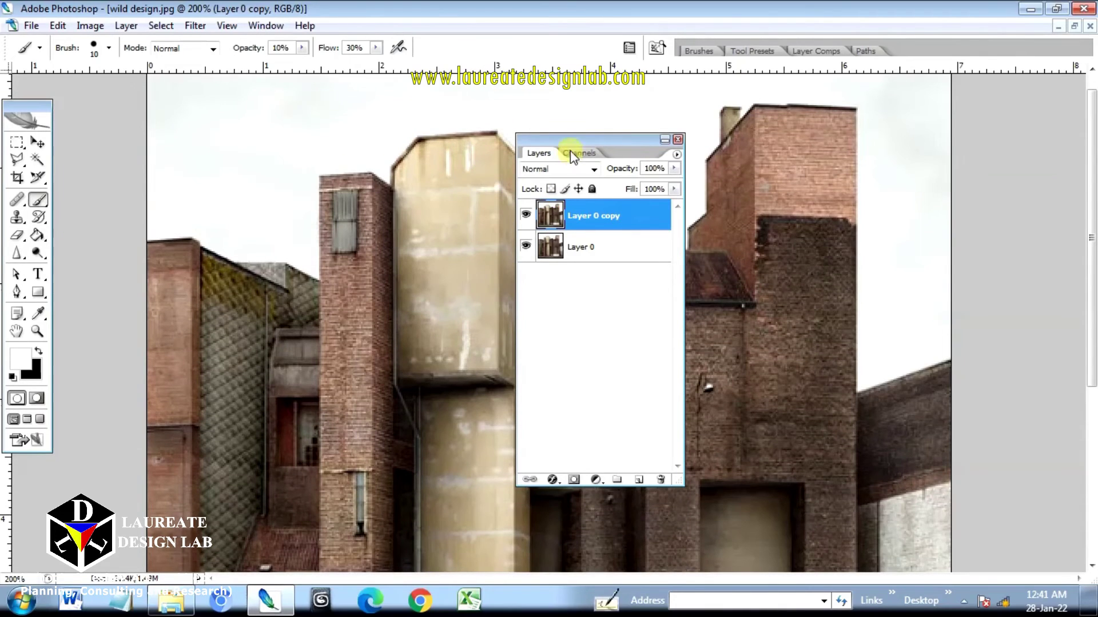
pyautogui.moveTo(575, 138); pyautogui.dragTo(608, 141)
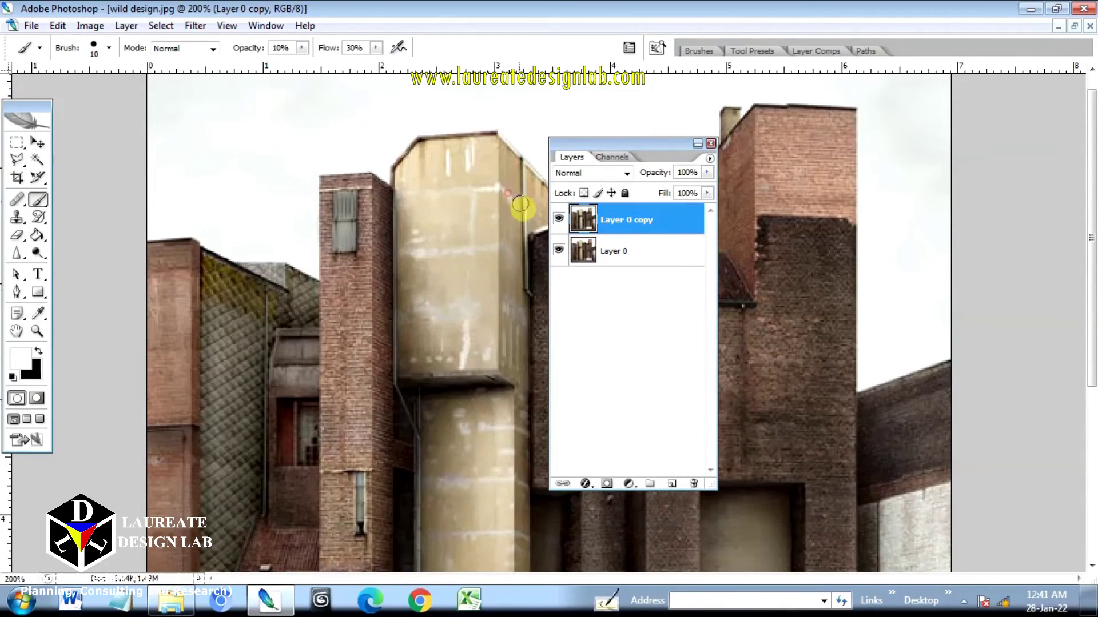
pyautogui.scroll(-1, 502, 304)
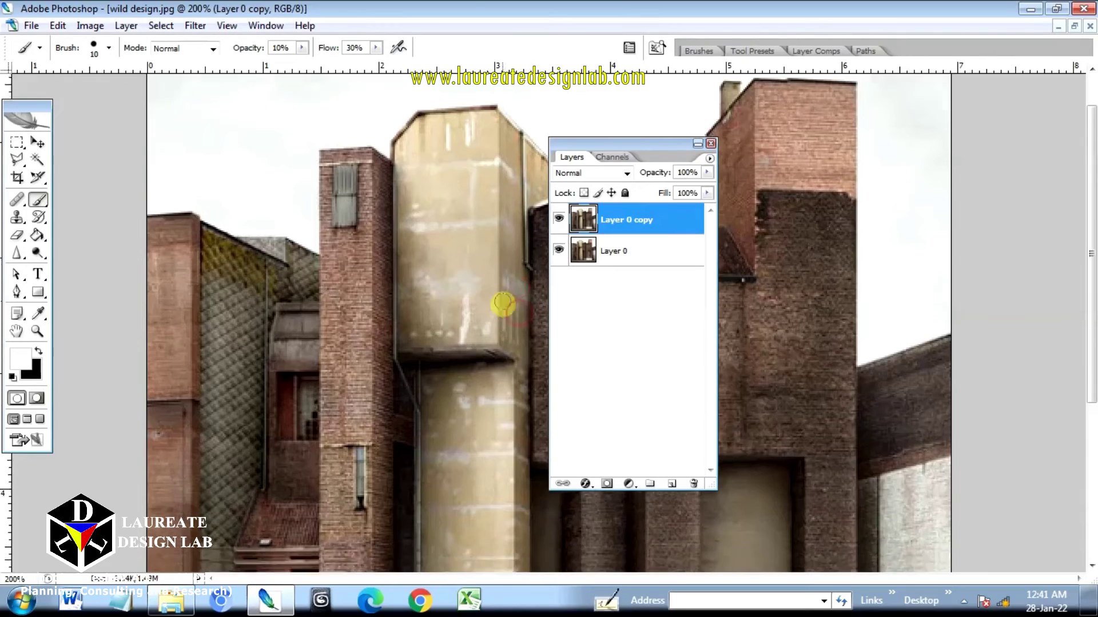
pyautogui.scroll(-2, 314, 274)
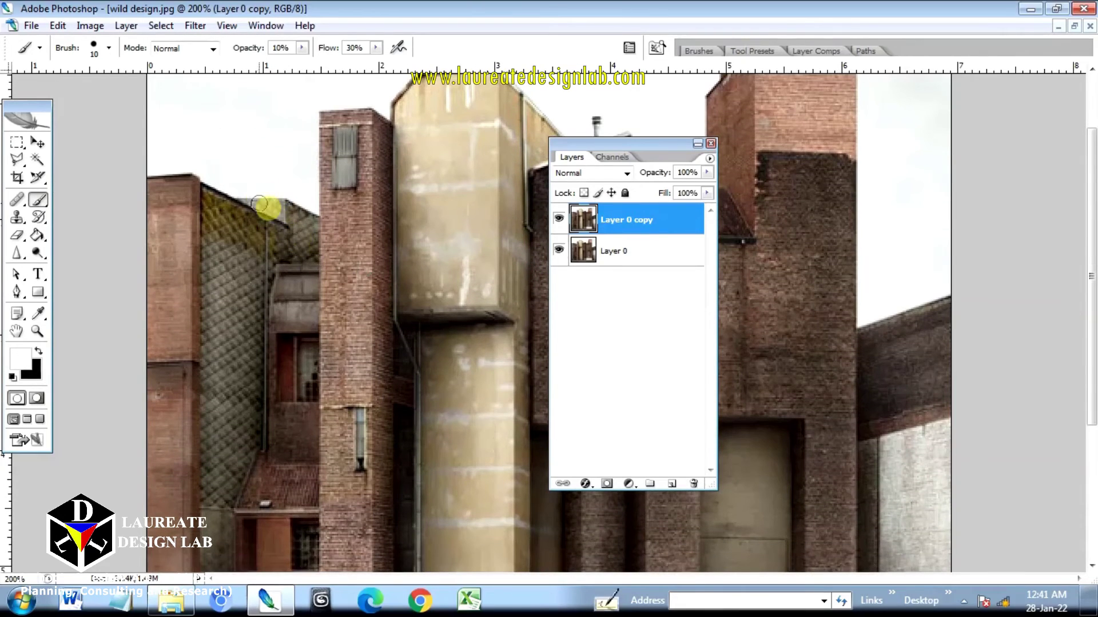
# Lower the brush opacity to 7% and lightly highlight the diamond-patterned wall and the brick wall at the photo's left edge.
pyautogui.scroll(-1, 240, 264)
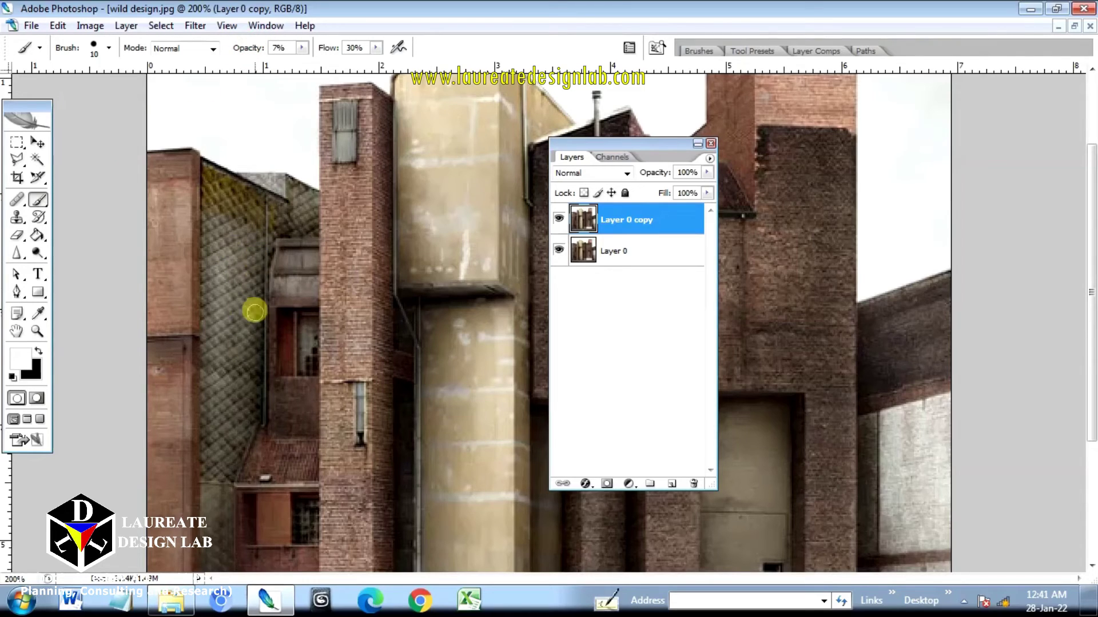
pyautogui.moveTo(224, 224)
pyautogui.mouseDown()
pyautogui.moveTo(218, 324)
pyautogui.moveTo(236, 363)
pyautogui.moveTo(248, 294)
pyautogui.moveTo(247, 408)
pyautogui.moveTo(232, 375)
pyautogui.moveTo(234, 396)
pyautogui.moveTo(228, 385)
pyautogui.moveTo(254, 393)
pyautogui.moveTo(209, 382)
pyautogui.moveTo(237, 388)
pyautogui.moveTo(223, 422)
pyautogui.moveTo(245, 435)
pyautogui.moveTo(221, 423)
pyautogui.moveTo(220, 466)
pyautogui.moveTo(223, 425)
pyautogui.moveTo(220, 448)
pyautogui.moveTo(273, 350)
pyautogui.mouseUp()
pyautogui.scroll(-3, 273, 350)
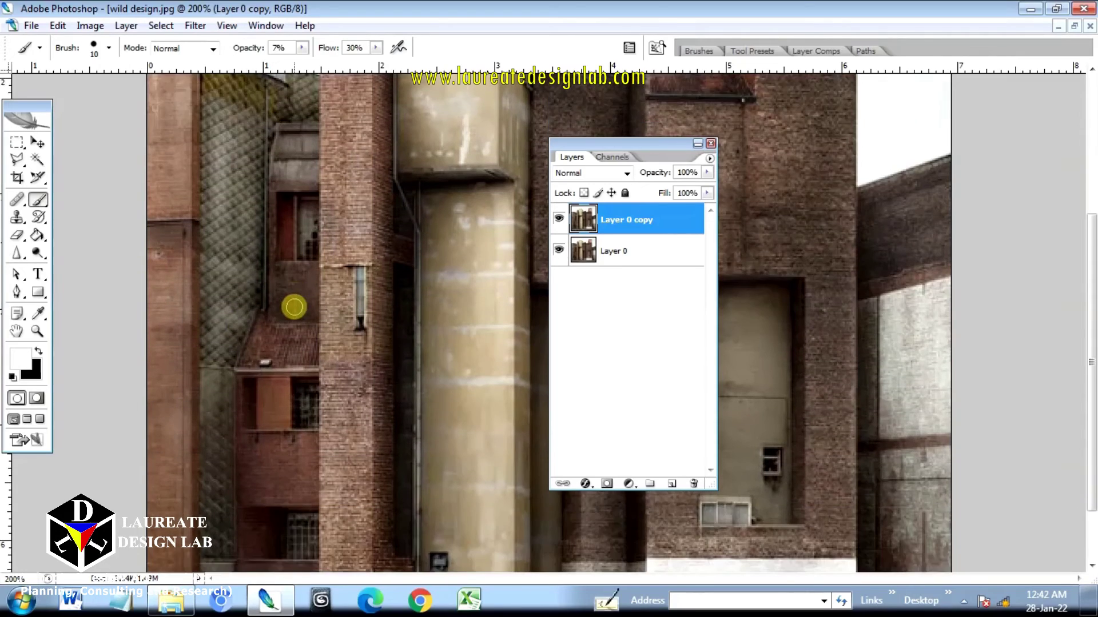
pyautogui.moveTo(179, 231)
pyautogui.mouseDown()
pyautogui.moveTo(176, 296)
pyautogui.moveTo(162, 232)
pyautogui.moveTo(164, 326)
pyautogui.mouseUp()
# Add soft white highlights to the lighter brick top of the tall right-hand tower at 7% opacity.
pyautogui.scroll(2, 789, 232)
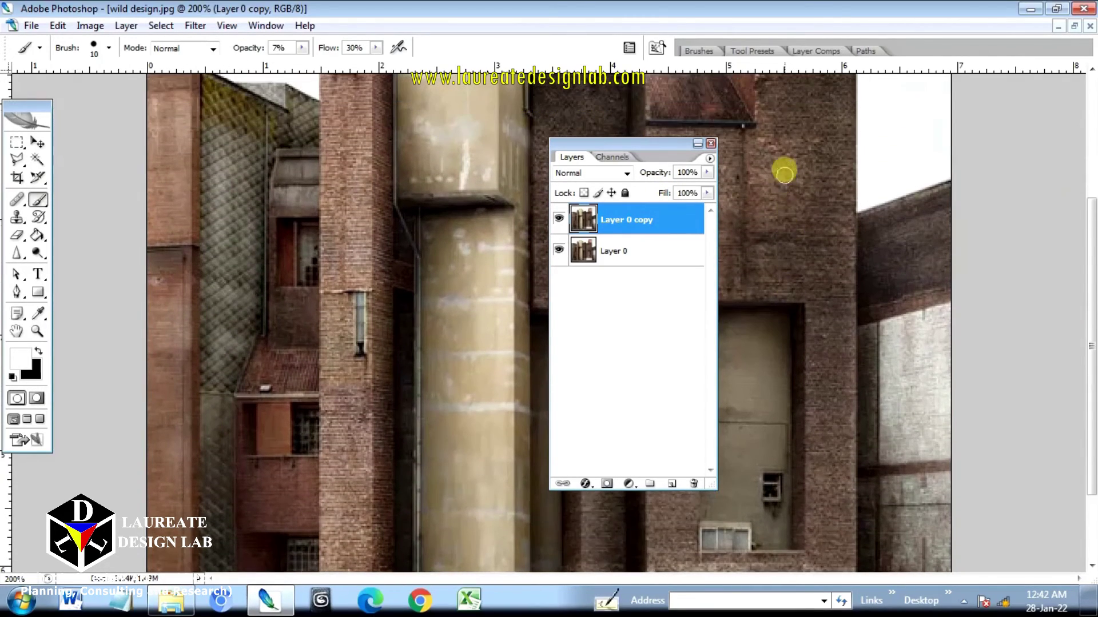
pyautogui.scroll(6, 791, 148)
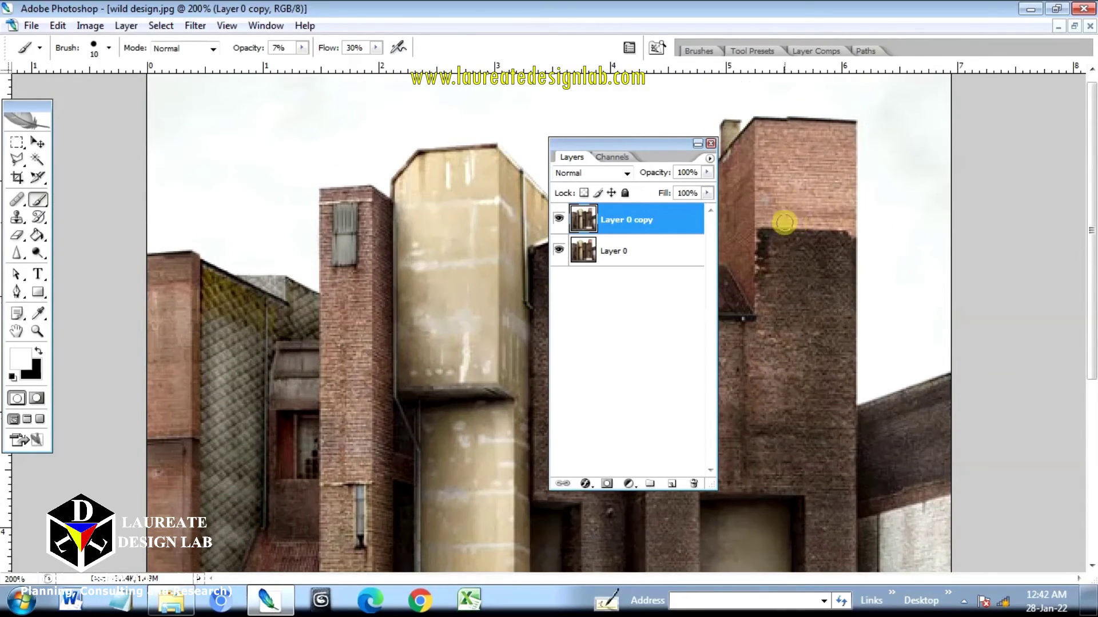
pyautogui.moveTo(771, 219); pyautogui.dragTo(841, 224)
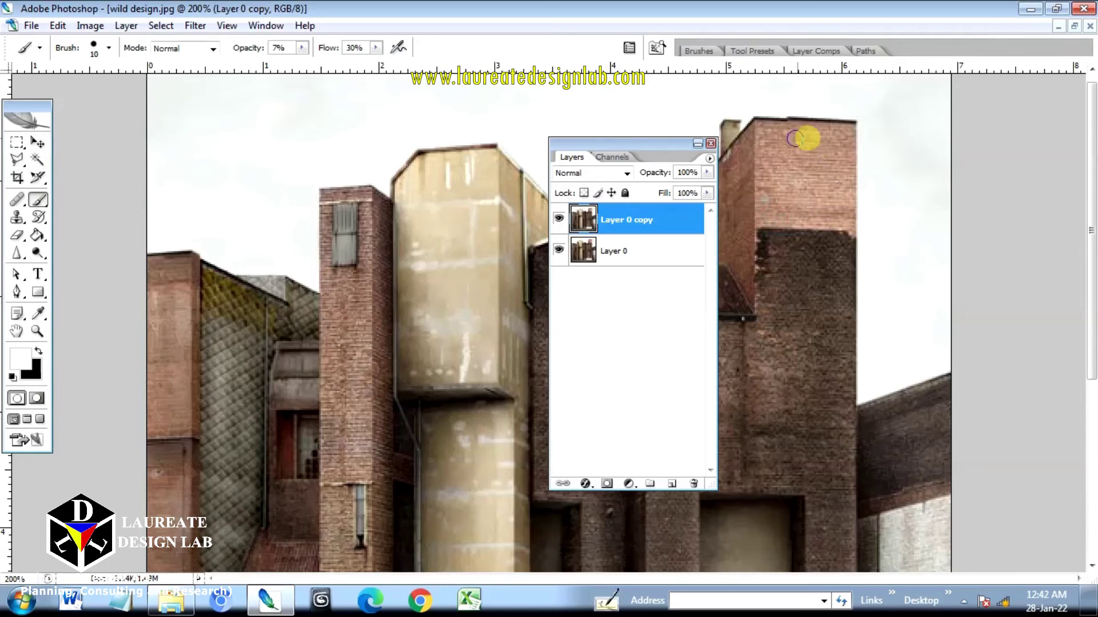
pyautogui.moveTo(841, 135)
pyautogui.mouseDown()
pyautogui.moveTo(778, 171)
pyautogui.moveTo(843, 182)
pyautogui.moveTo(806, 203)
pyautogui.moveTo(780, 198)
pyautogui.moveTo(841, 221)
pyautogui.mouseUp()
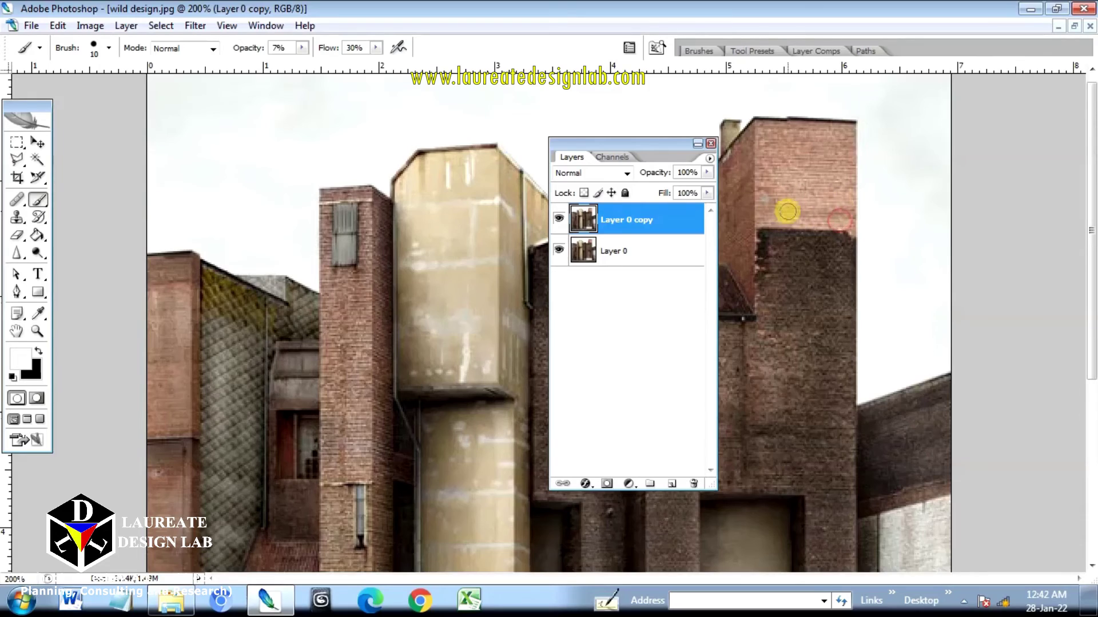
# Highlight the weathered lower wall and the vertical seam at the photo's right edge with white strokes at 7% opacity.
pyautogui.scroll(-5, 795, 217)
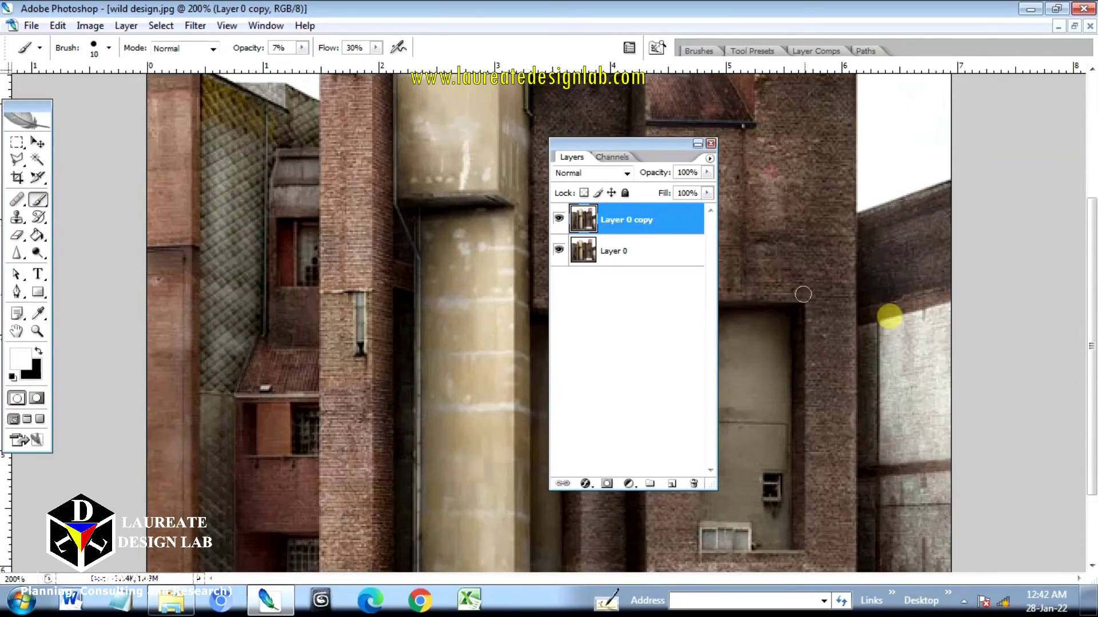
pyautogui.scroll(-3, 889, 316)
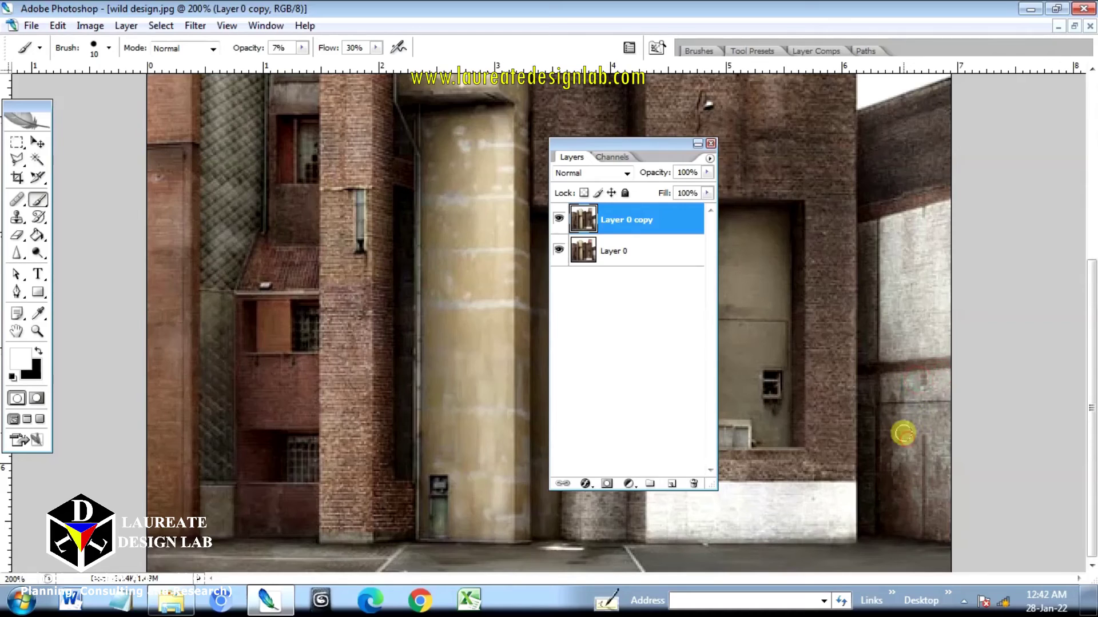
pyautogui.moveTo(938, 422)
pyautogui.mouseDown()
pyautogui.moveTo(931, 502)
pyautogui.moveTo(913, 472)
pyautogui.mouseUp()
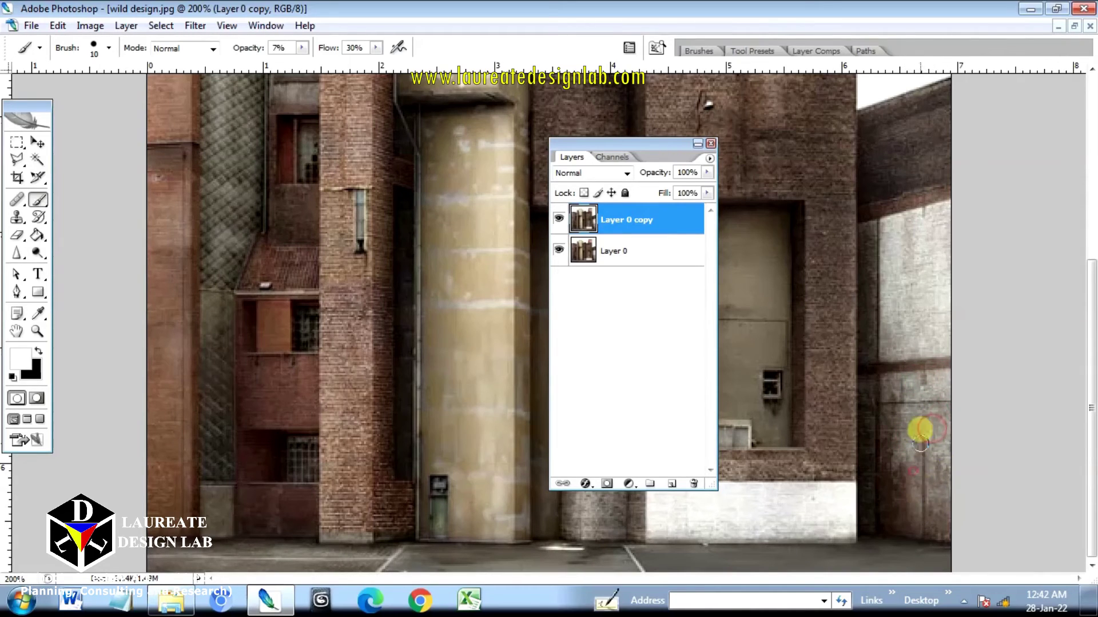
pyautogui.click(924, 438)
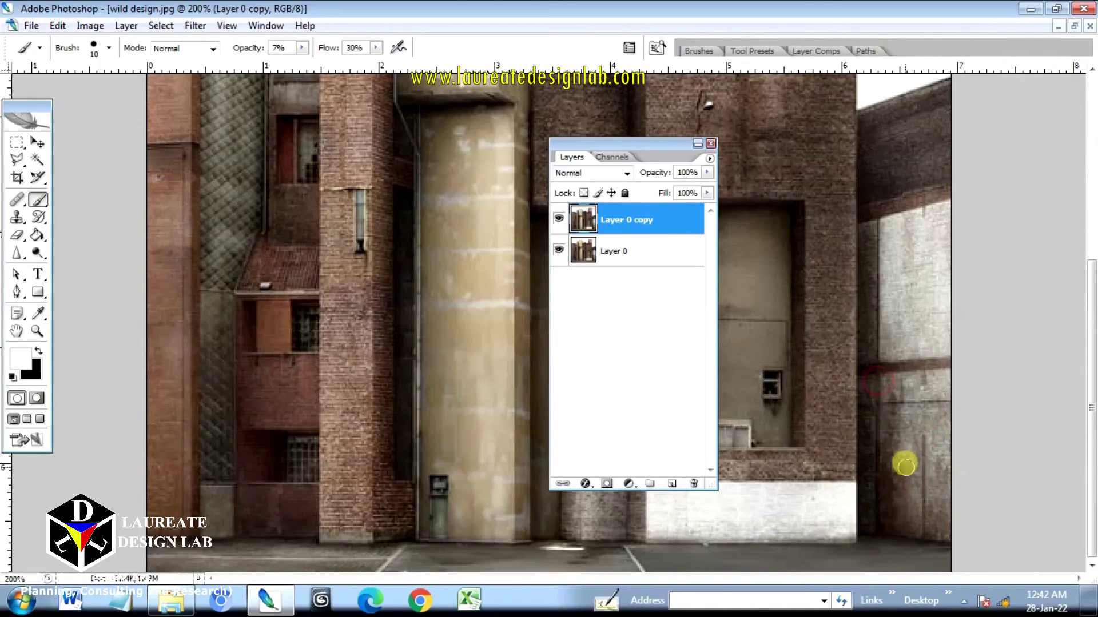
pyautogui.click(904, 463)
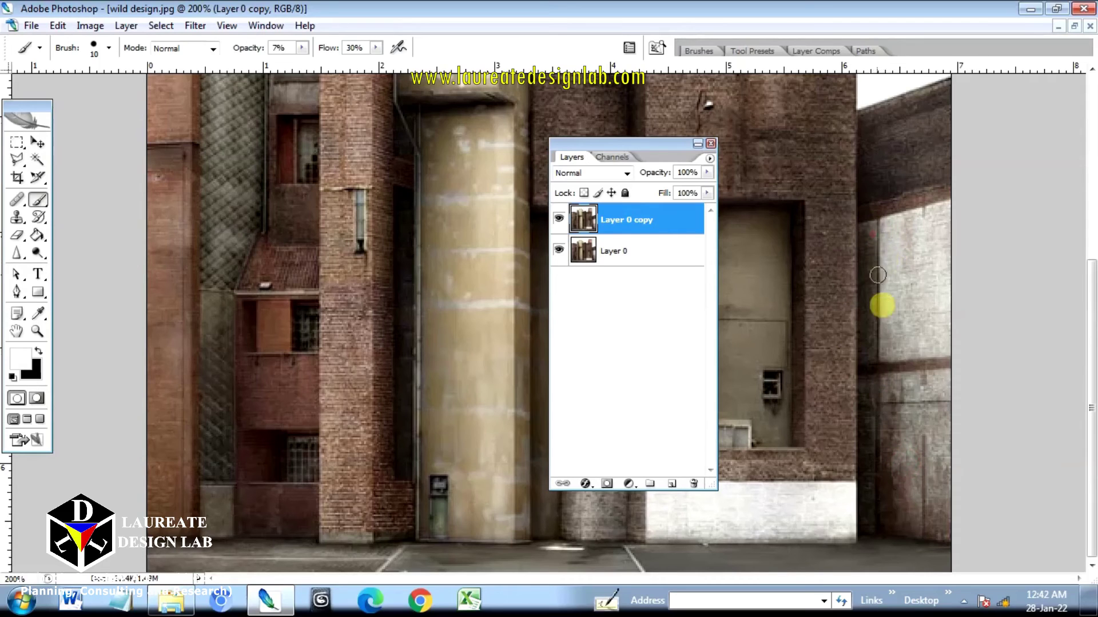
pyautogui.click(873, 322)
# Move the Layers palette clear of the building and lightly highlight the small rusty roof between the brick towers.
pyautogui.scroll(5, 831, 296)
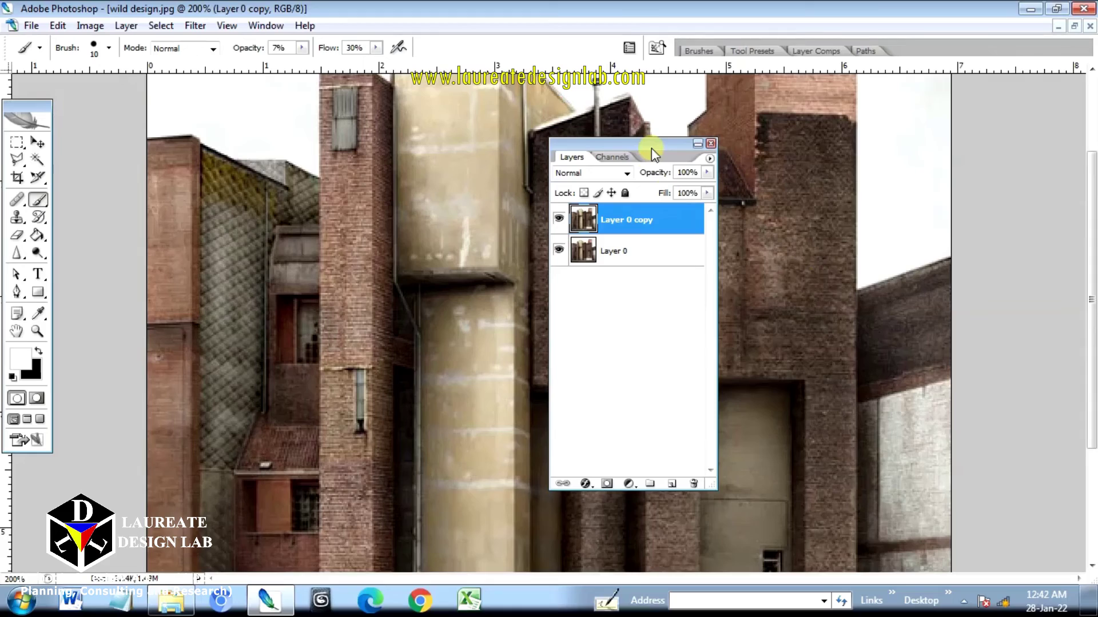
pyautogui.moveTo(652, 148); pyautogui.dragTo(930, 121)
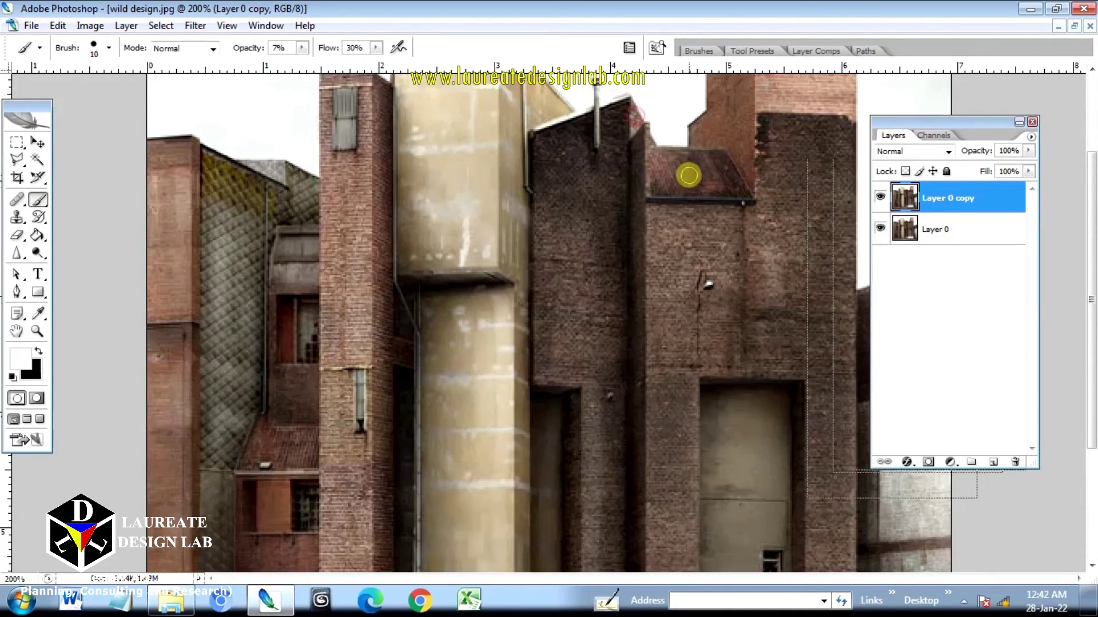
pyautogui.moveTo(654, 146); pyautogui.dragTo(660, 166)
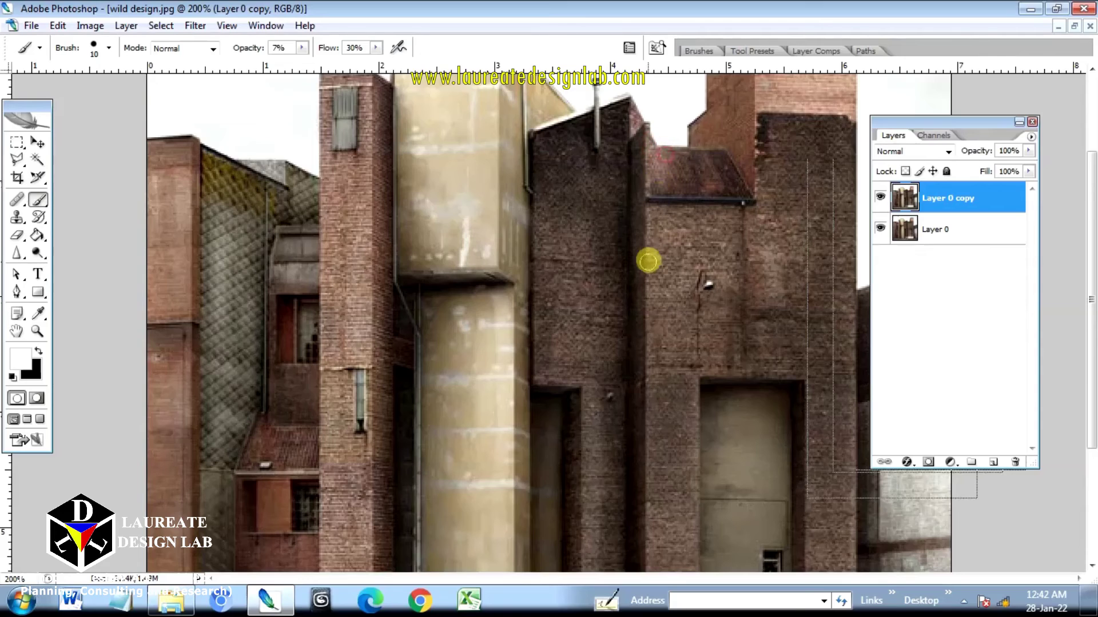
# Reduce the brush opacity to 4% and add faint white highlights across the dark brick wall beside the yellow tower.
pyautogui.scroll(-2, 632, 277)
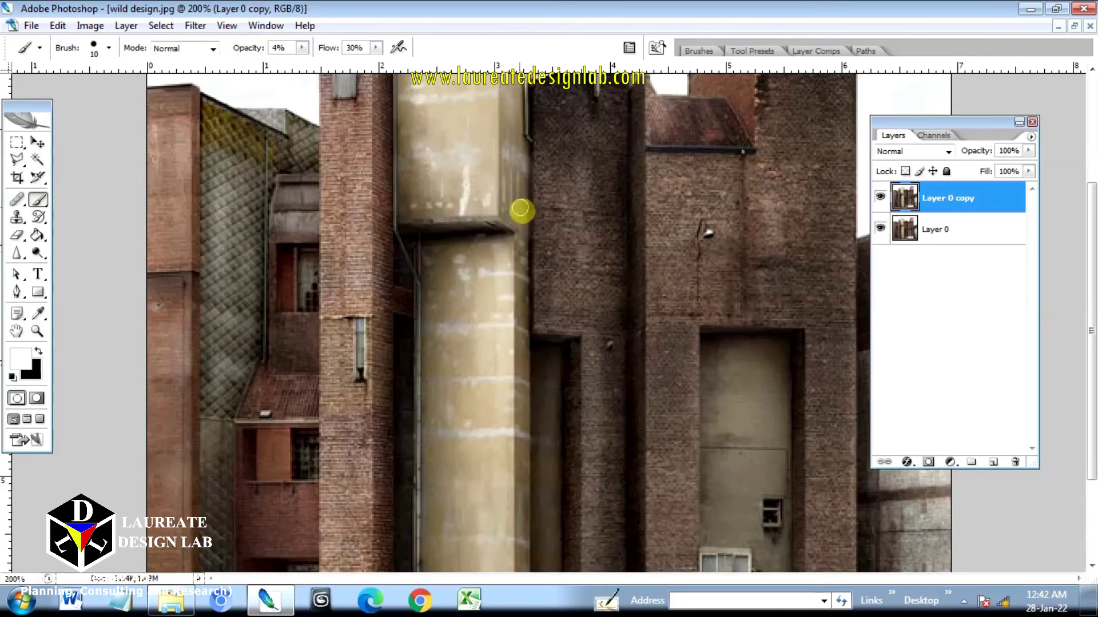
pyautogui.click(569, 168)
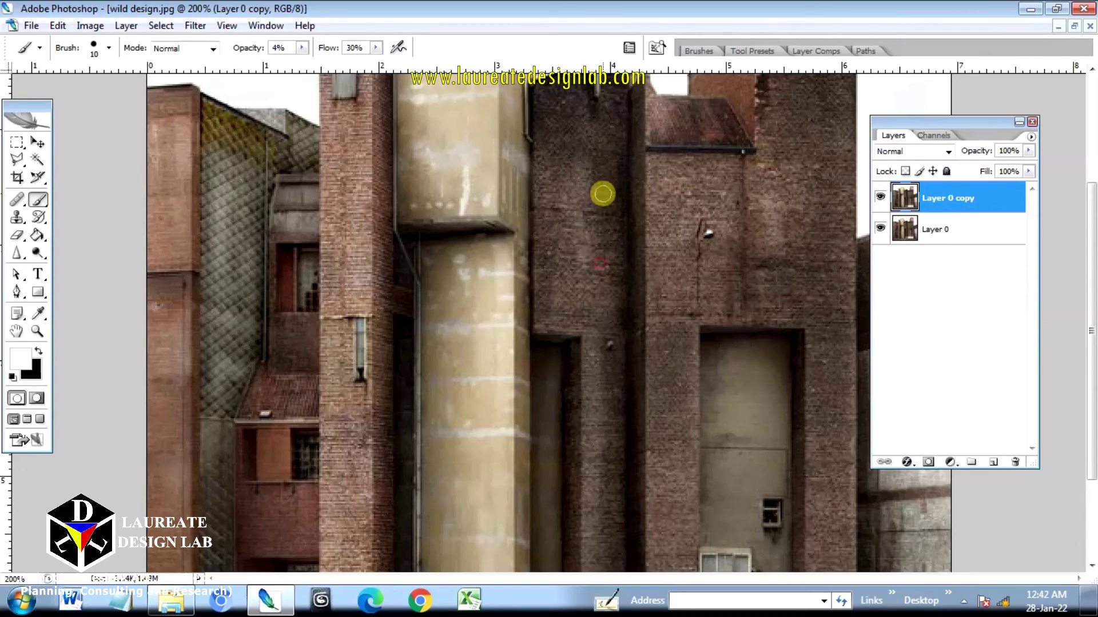
pyautogui.click(560, 179)
pyautogui.click(550, 229)
pyautogui.click(560, 279)
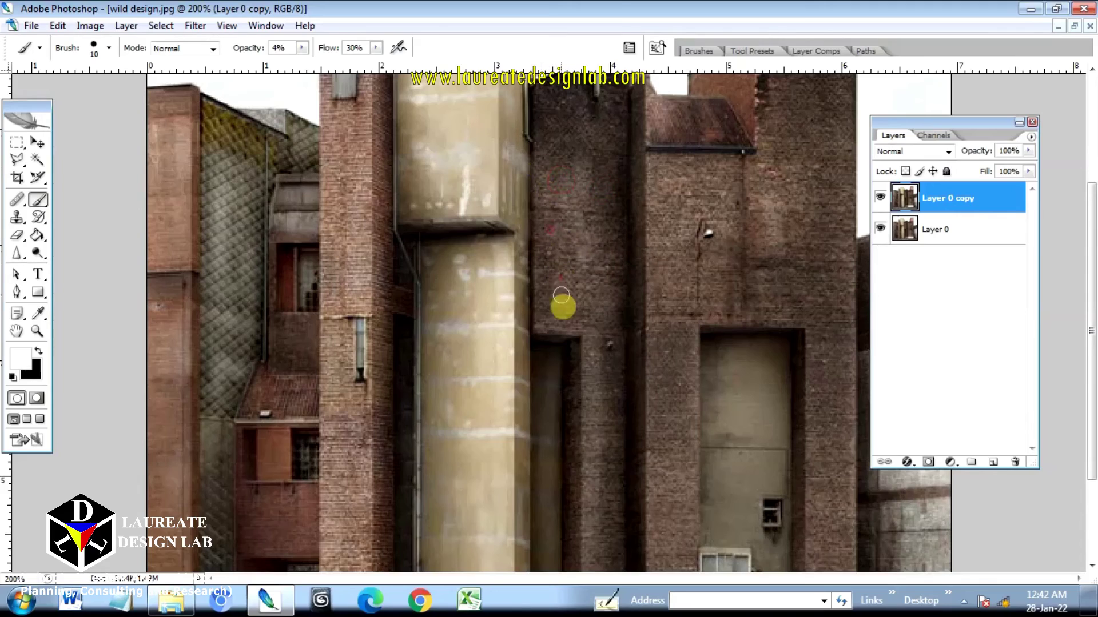
pyautogui.click(603, 330)
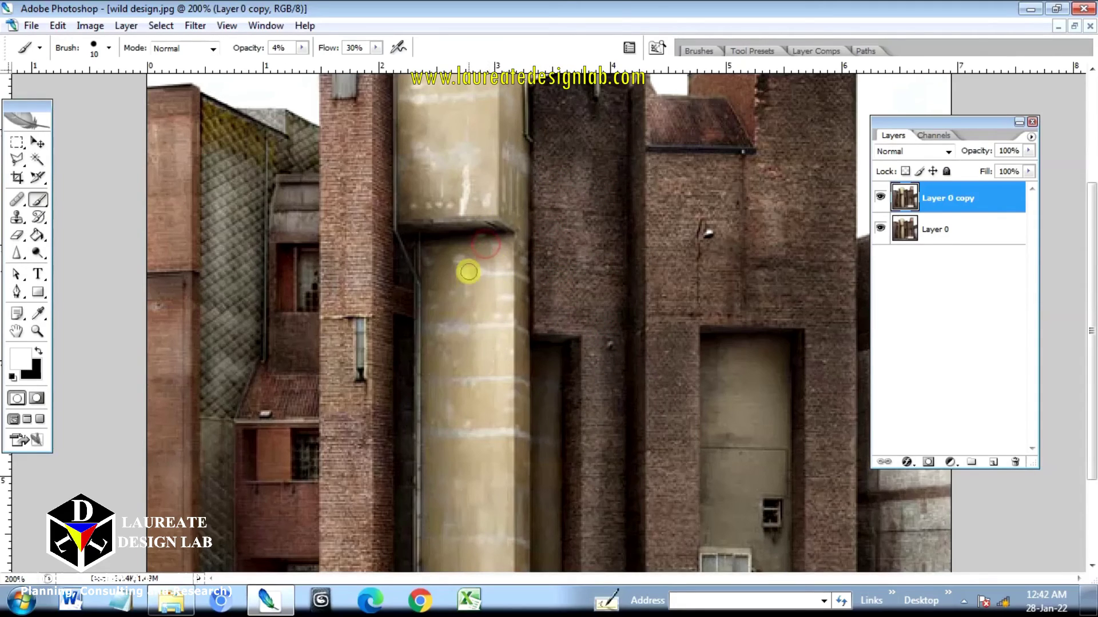
# Brighten the yellow tower's lower front face from below the overhang towards its base at 4% opacity.
pyautogui.click(439, 305)
pyautogui.click(452, 341)
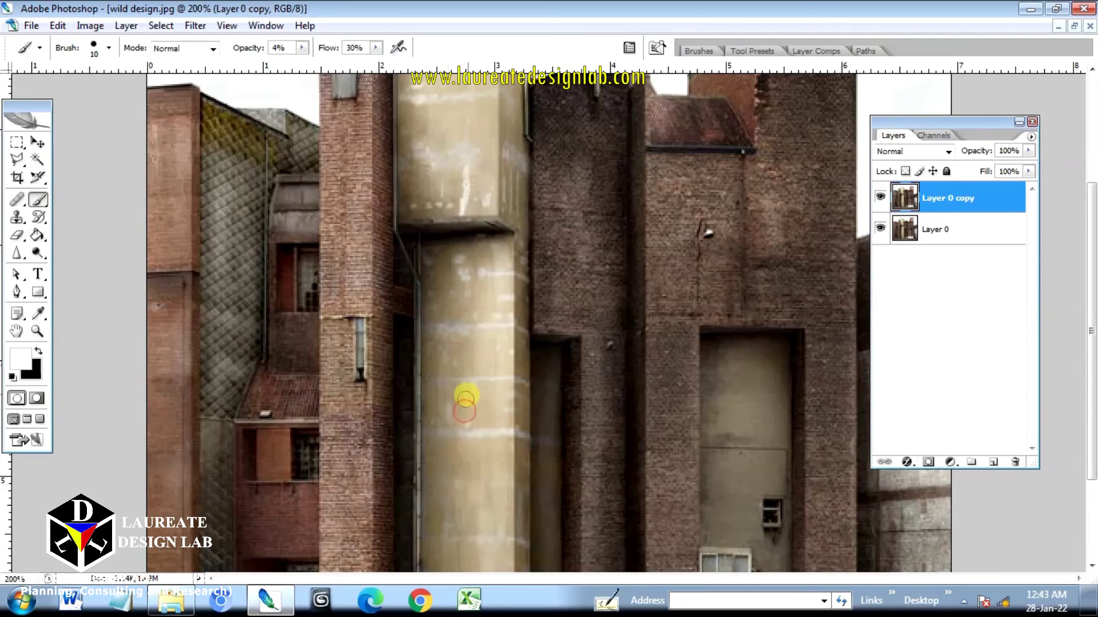
pyautogui.scroll(-3, 469, 377)
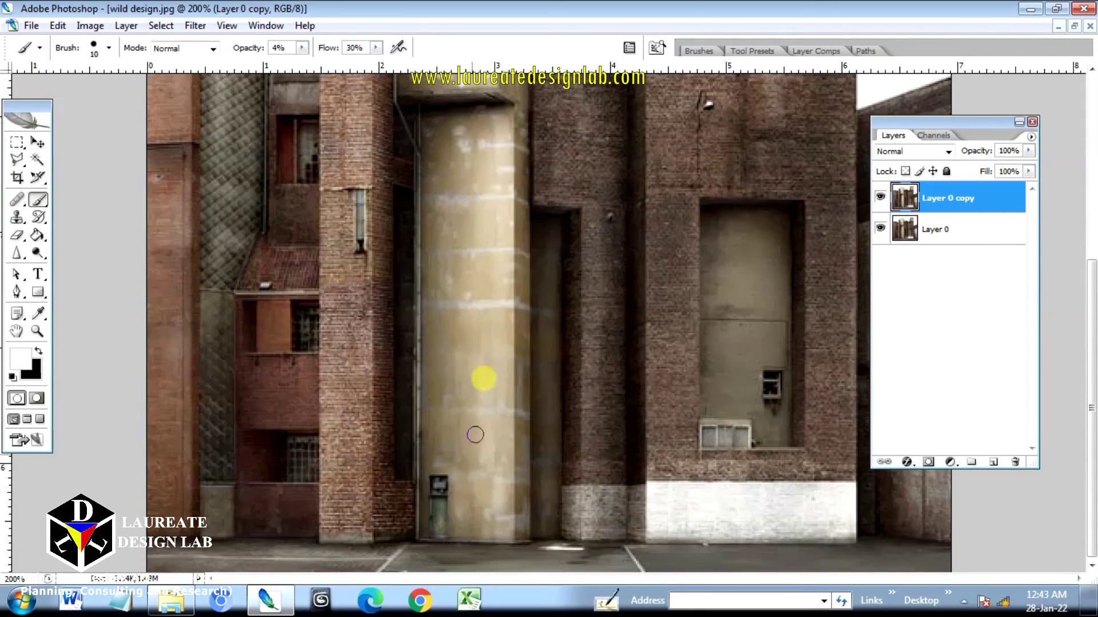
pyautogui.click(452, 463)
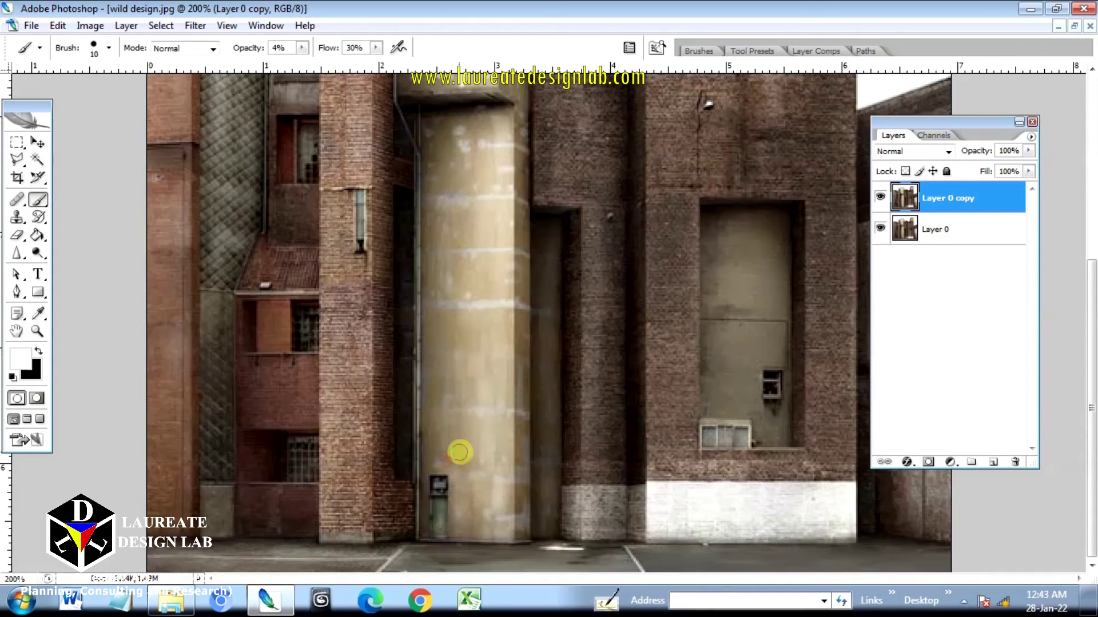
# Add more faint white highlights down the yellow tower's lower front face at 4% opacity, starting just below the overhang.
pyautogui.scroll(1, 506, 355)
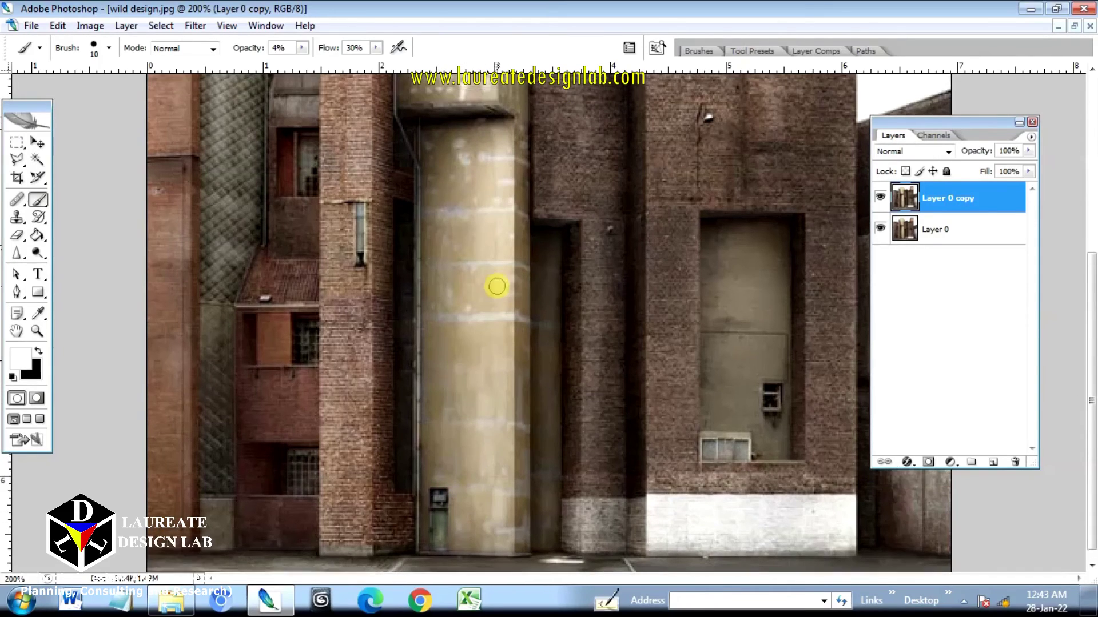
pyautogui.scroll(1, 496, 212)
pyautogui.click(485, 174)
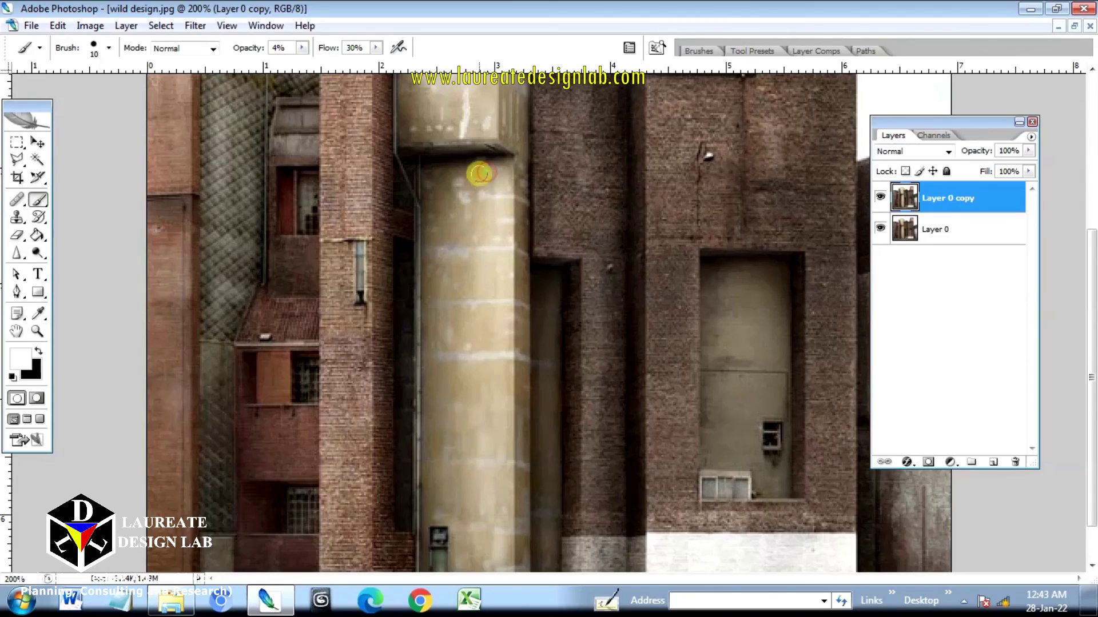
pyautogui.moveTo(458, 213)
pyautogui.mouseDown()
pyautogui.moveTo(436, 263)
pyautogui.moveTo(428, 194)
pyautogui.moveTo(442, 291)
pyautogui.moveTo(443, 195)
pyautogui.moveTo(461, 389)
pyautogui.moveTo(461, 260)
pyautogui.moveTo(470, 374)
pyautogui.moveTo(473, 270)
pyautogui.moveTo(467, 338)
pyautogui.moveTo(452, 274)
pyautogui.moveTo(452, 361)
pyautogui.moveTo(445, 285)
pyautogui.moveTo(432, 265)
pyautogui.moveTo(431, 328)
pyautogui.moveTo(455, 429)
pyautogui.mouseUp()
# Lightly highlight the front of the narrow brick tower beside the yellow tower, down towards its base, at 4% opacity.
pyautogui.scroll(-1, 351, 351)
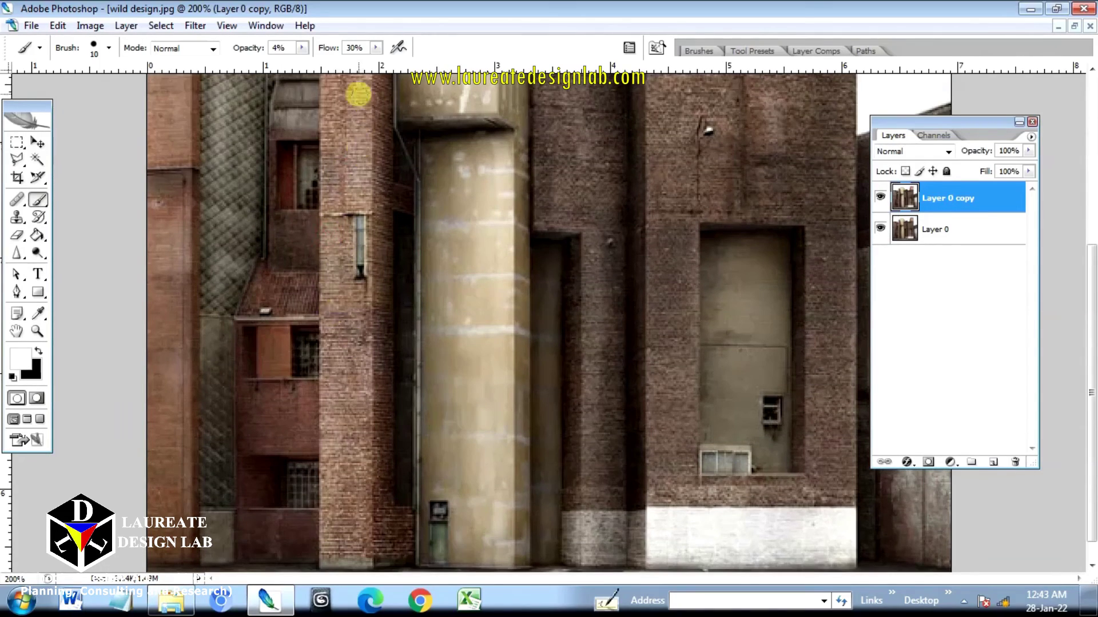
pyautogui.moveTo(359, 107); pyautogui.dragTo(355, 250)
pyautogui.scroll(-1, 356, 286)
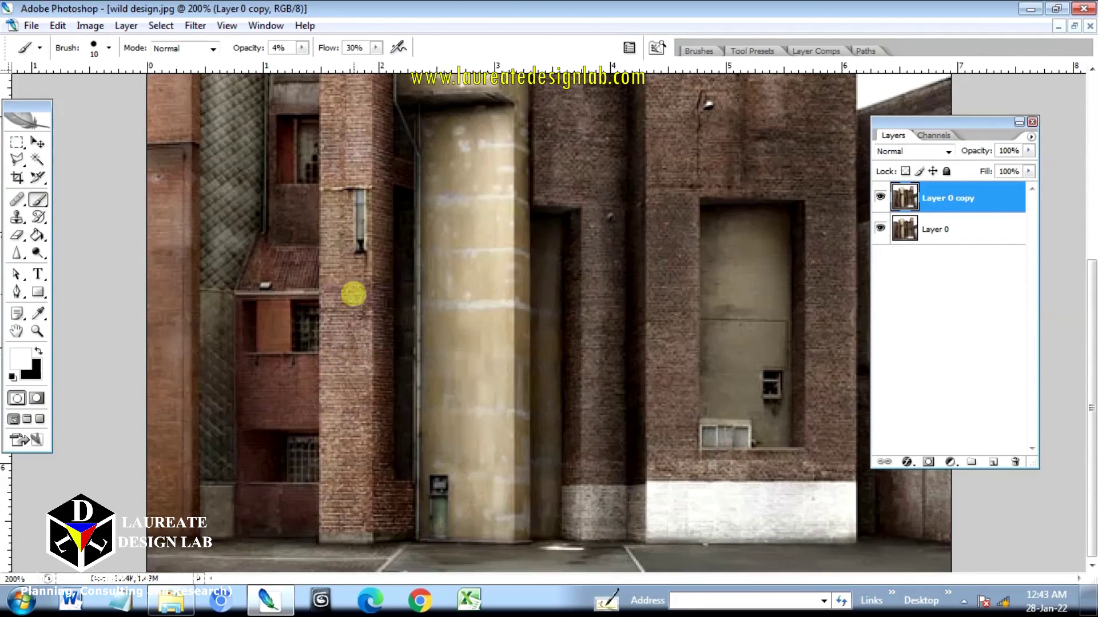
pyautogui.moveTo(323, 325)
pyautogui.mouseDown()
pyautogui.moveTo(324, 307)
pyautogui.moveTo(343, 500)
pyautogui.moveTo(357, 391)
pyautogui.moveTo(354, 506)
pyautogui.mouseUp()
# Compare the lower part of the building before and after retouching by toggling the visibility of Layer 0 copy.
pyautogui.scroll(1, 305, 466)
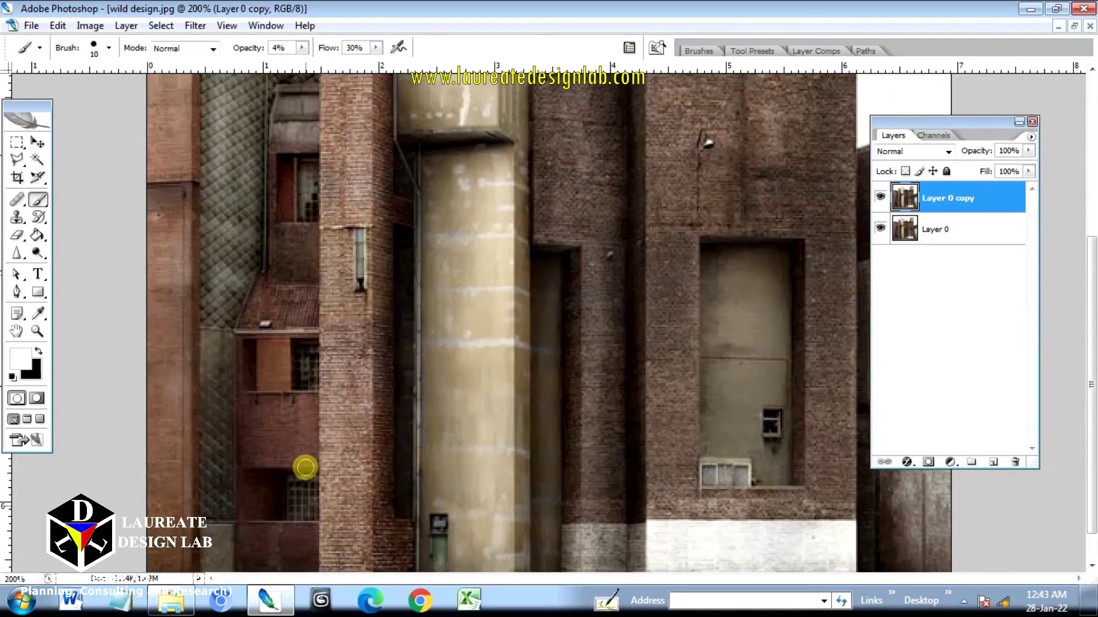
pyautogui.scroll(-1, 297, 473)
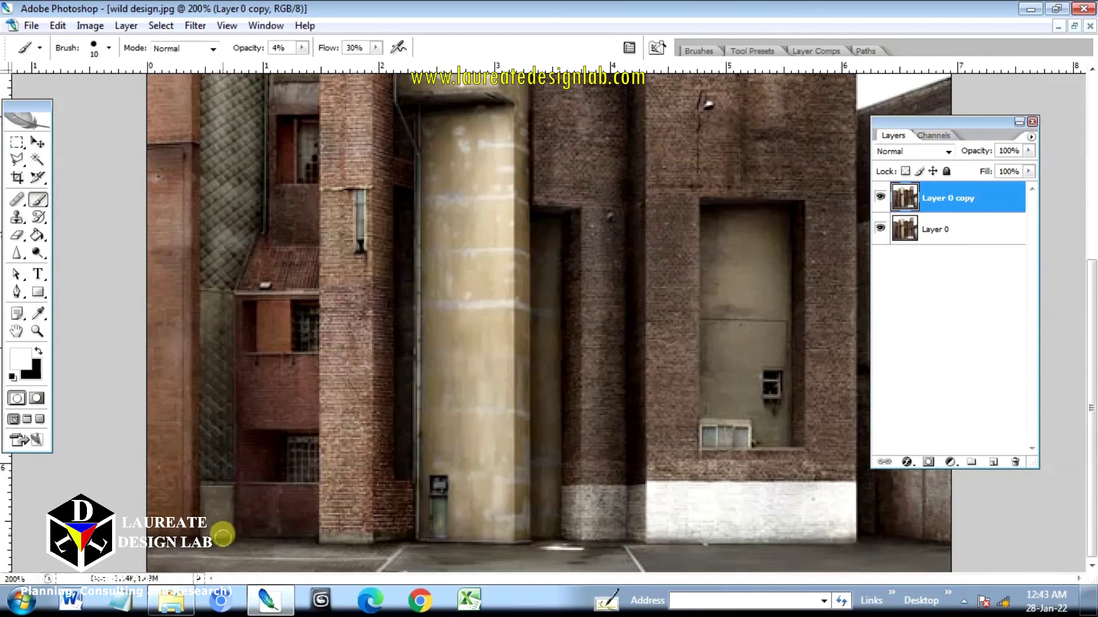
pyautogui.click(889, 198)
pyautogui.click(889, 197)
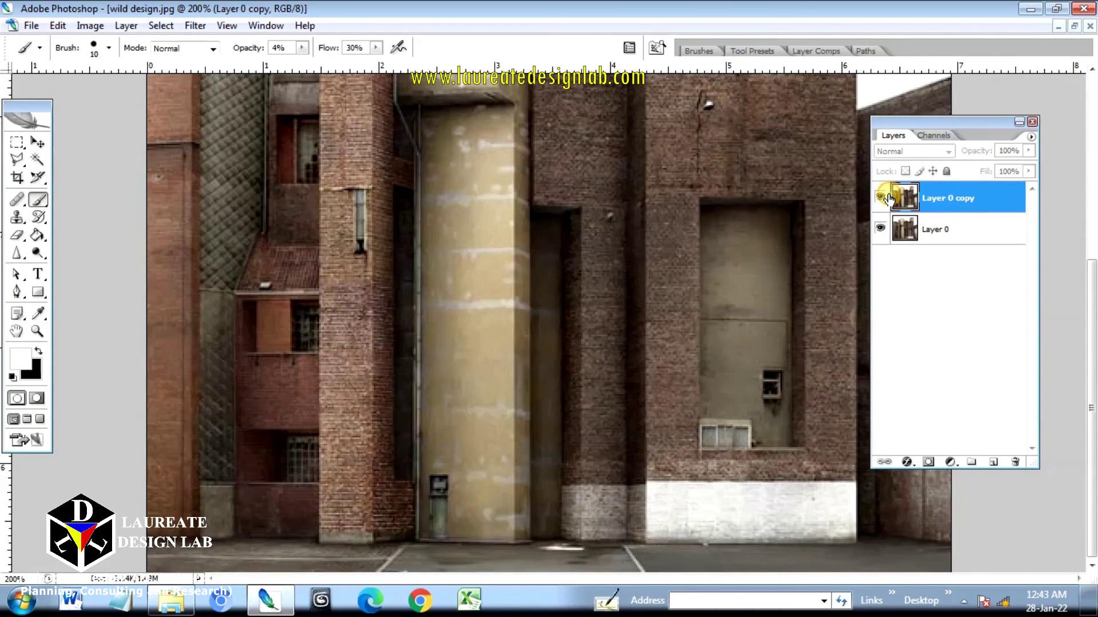
pyautogui.click(889, 198)
pyautogui.click(889, 198)
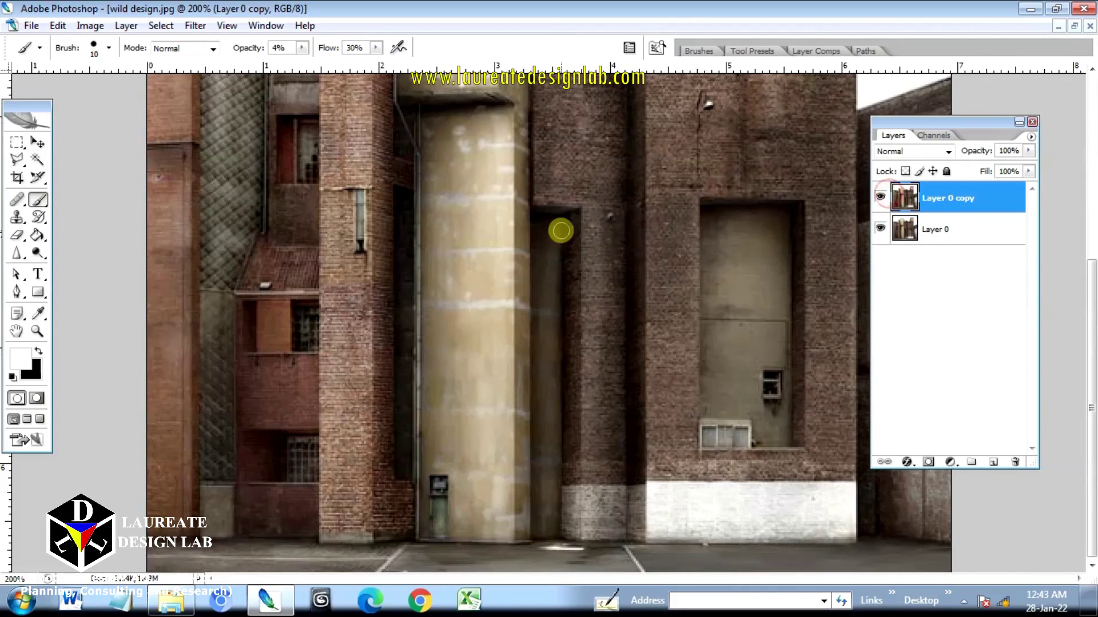
# Inspect the upper part of the building at 200% zoom with Layer 0 copy hidden and shown again.
pyautogui.rightClick(560, 231)
pyautogui.click(37, 333)
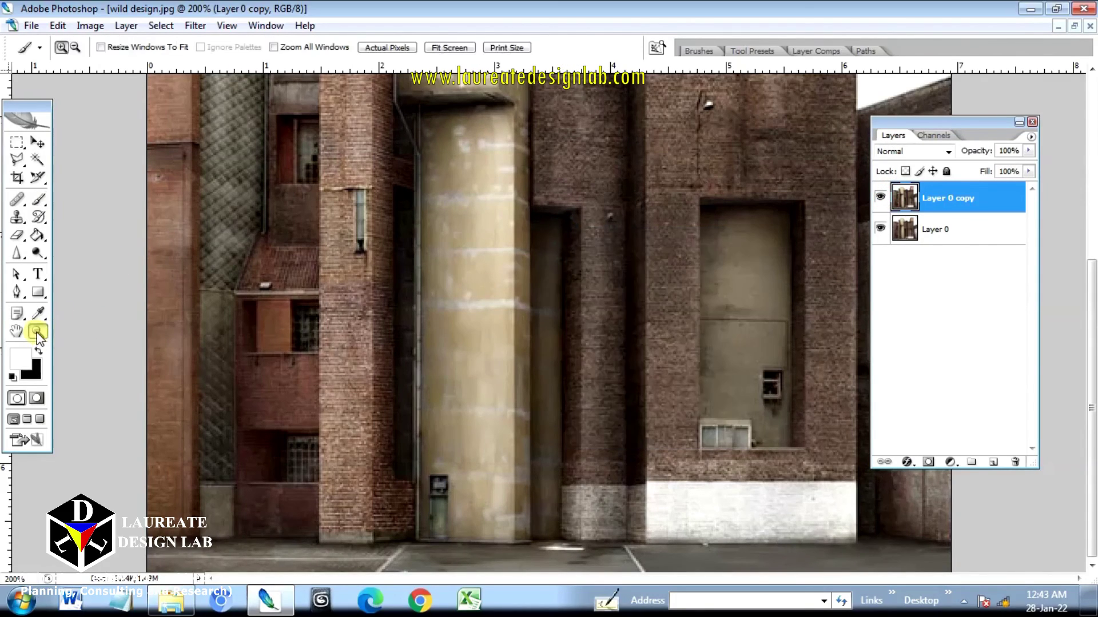
pyautogui.rightClick(395, 279)
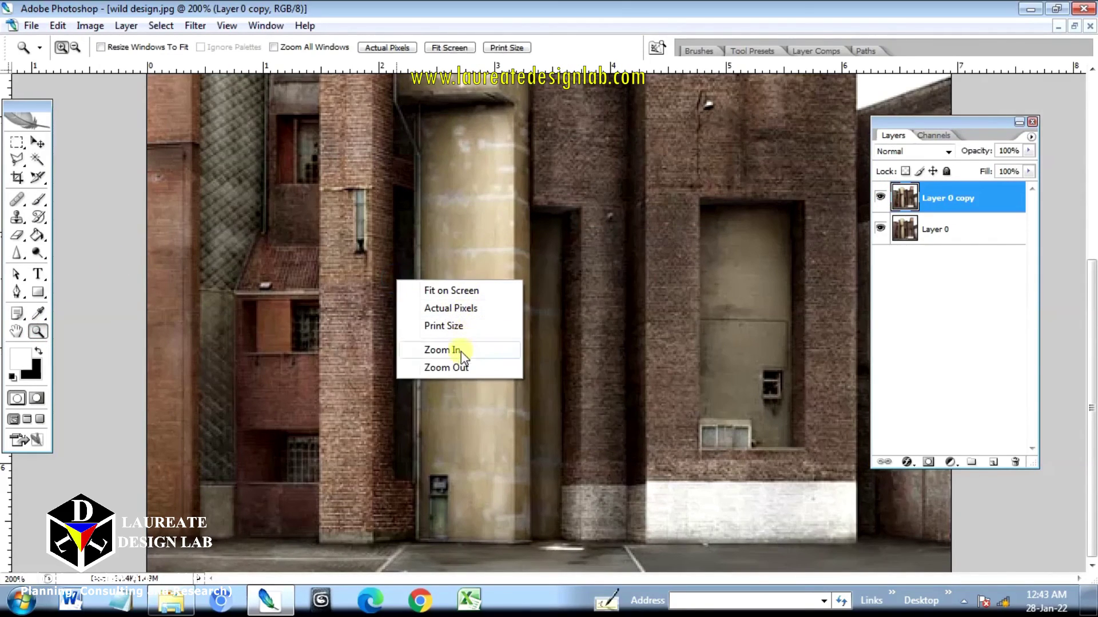
pyautogui.click(465, 368)
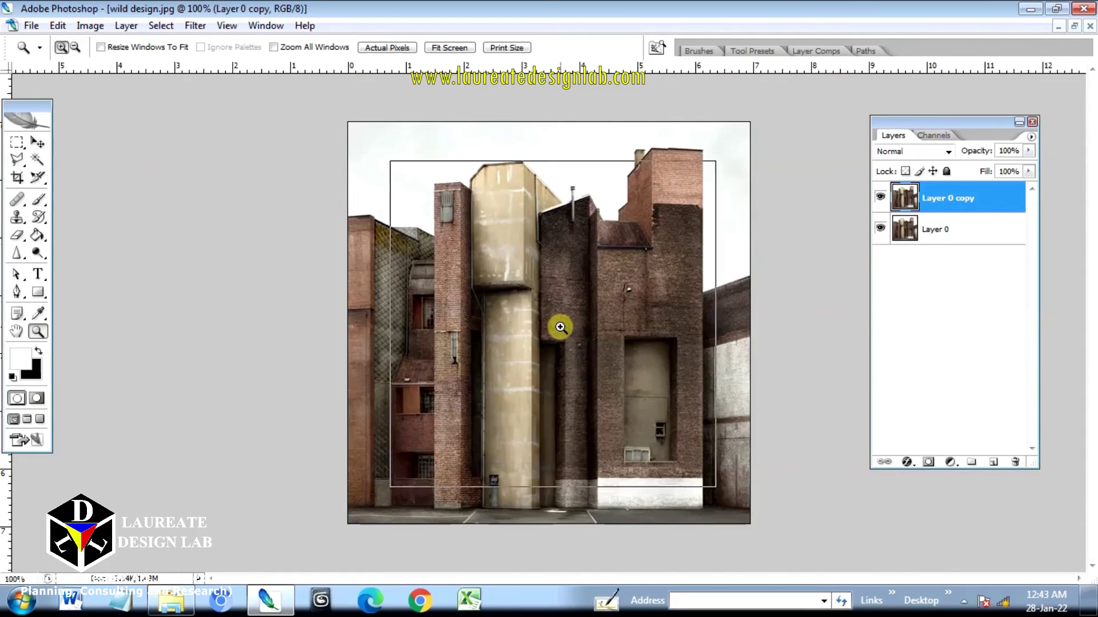
pyautogui.click(560, 327)
pyautogui.scroll(3, 560, 324)
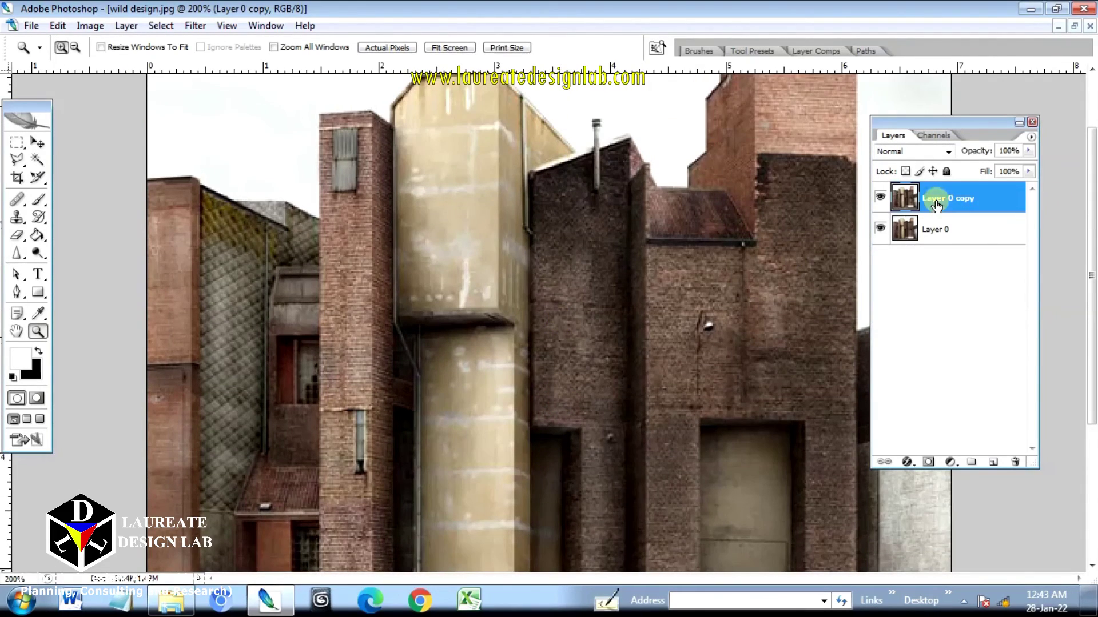
pyautogui.click(880, 200)
pyautogui.click(881, 200)
# Fit the whole photo on screen and toggle Layer 0 copy to compare the full image with the original.
pyautogui.rightClick(677, 233)
pyautogui.click(709, 245)
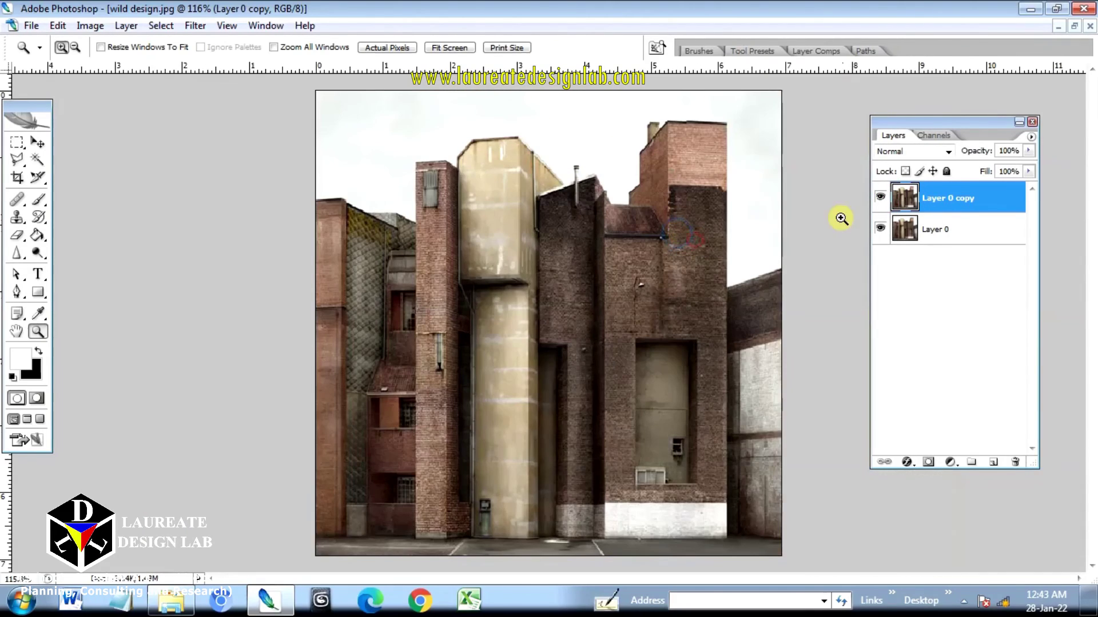
pyautogui.click(880, 198)
pyautogui.click(880, 198)
pyautogui.click(880, 199)
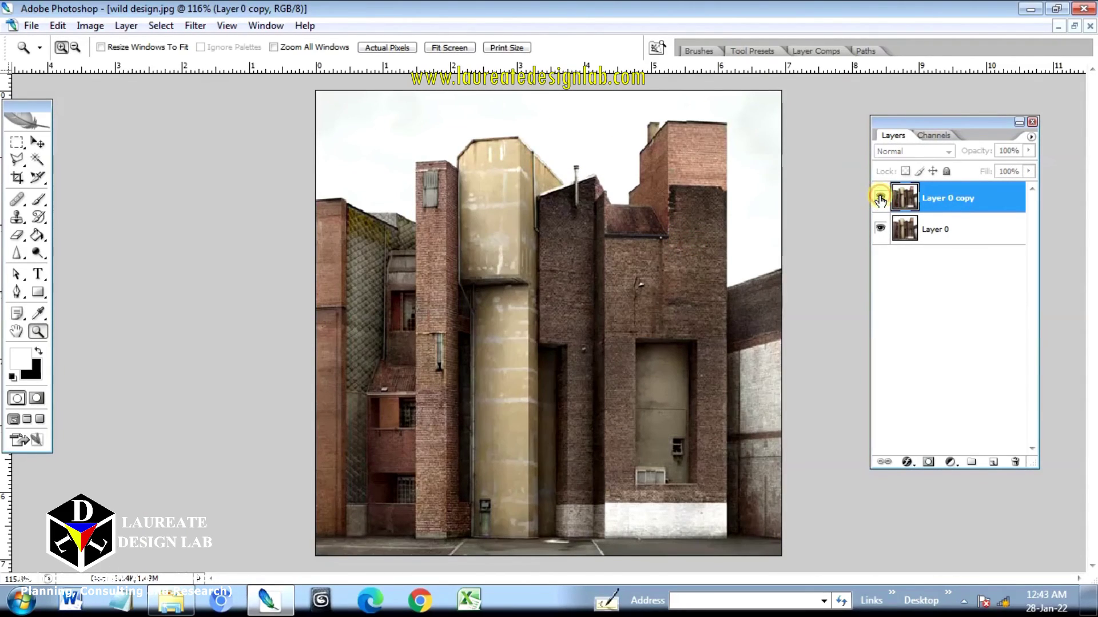